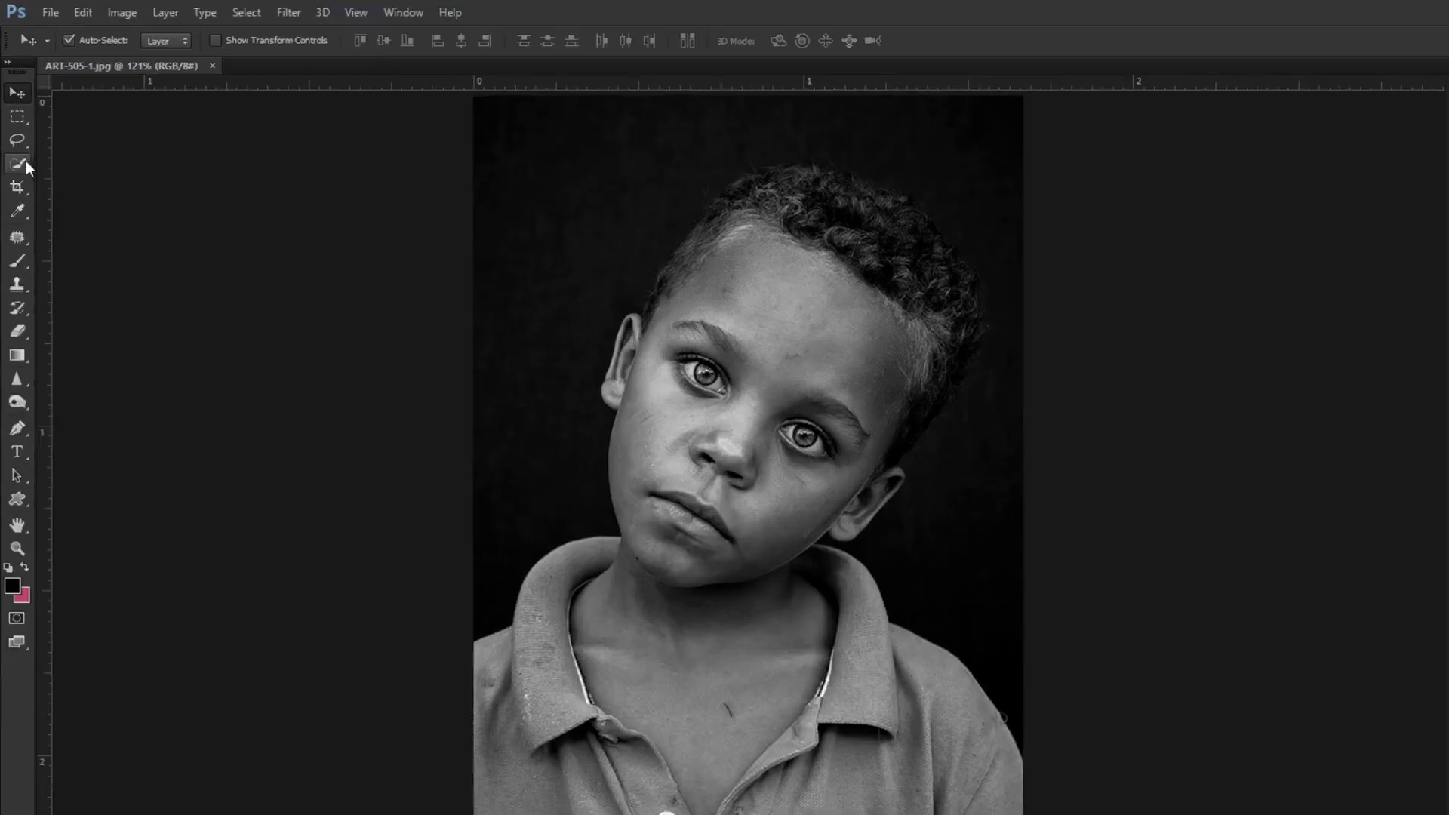
# Take the Quick Selection Tool and try selecting the face, then the left background, clearing both
pyautogui.click(26, 162)
pyautogui.click(172, 271)
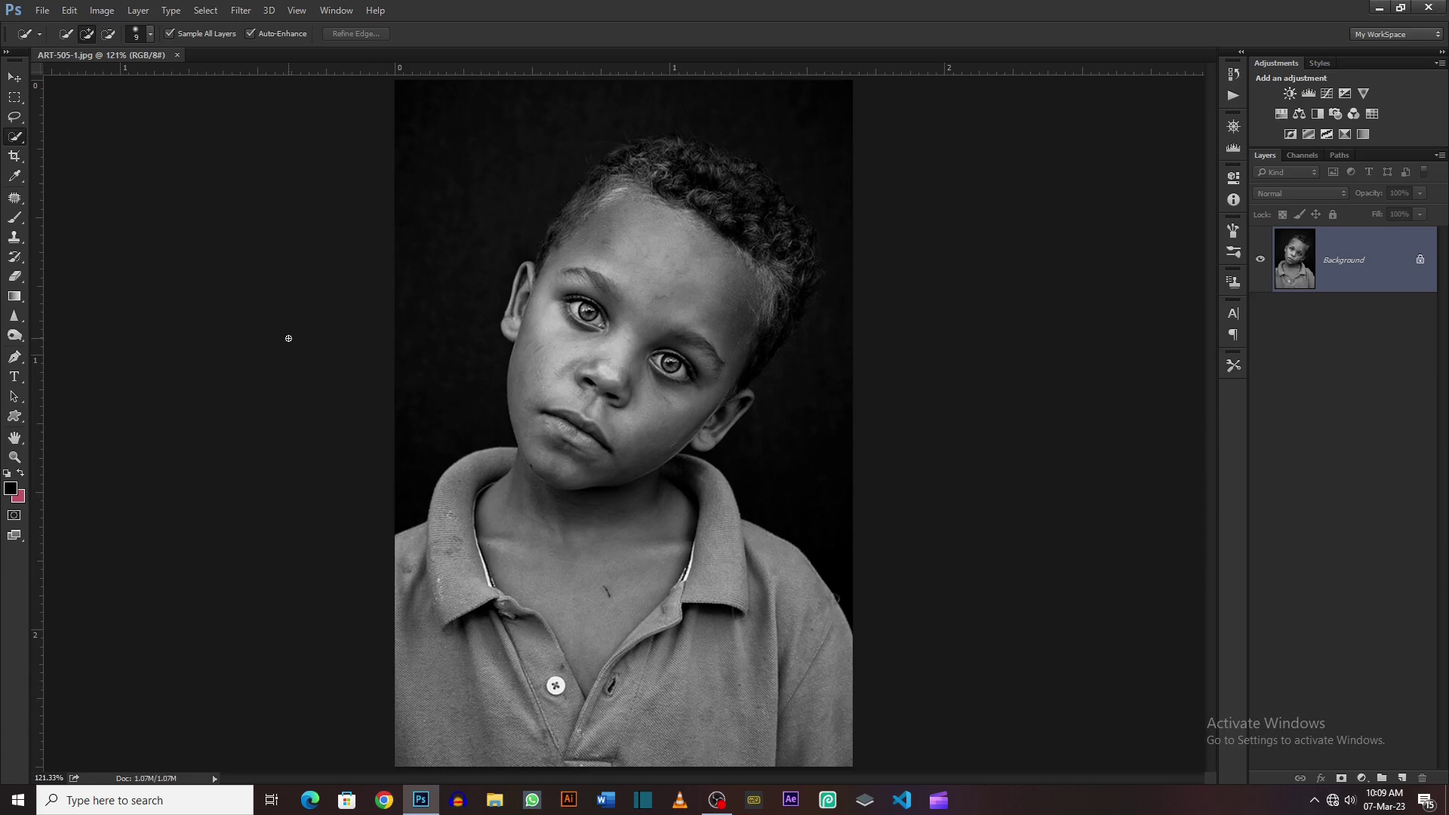
pyautogui.moveTo(690, 161); pyautogui.dragTo(572, 619)
pyautogui.hotkey('ctrl', 'd')
pyautogui.moveTo(473, 240); pyautogui.dragTo(453, 468)
pyautogui.hotkey('ctrl', 'd')
# Select the dark background beside, above and to the right of the boy's head and shoulders
pyautogui.moveTo(483, 135); pyautogui.dragTo(436, 286)
pyautogui.moveTo(652, 95)
pyautogui.mouseDown()
pyautogui.moveTo(841, 204)
pyautogui.moveTo(792, 420)
pyautogui.mouseUp()
pyautogui.scroll(4, 792, 420)
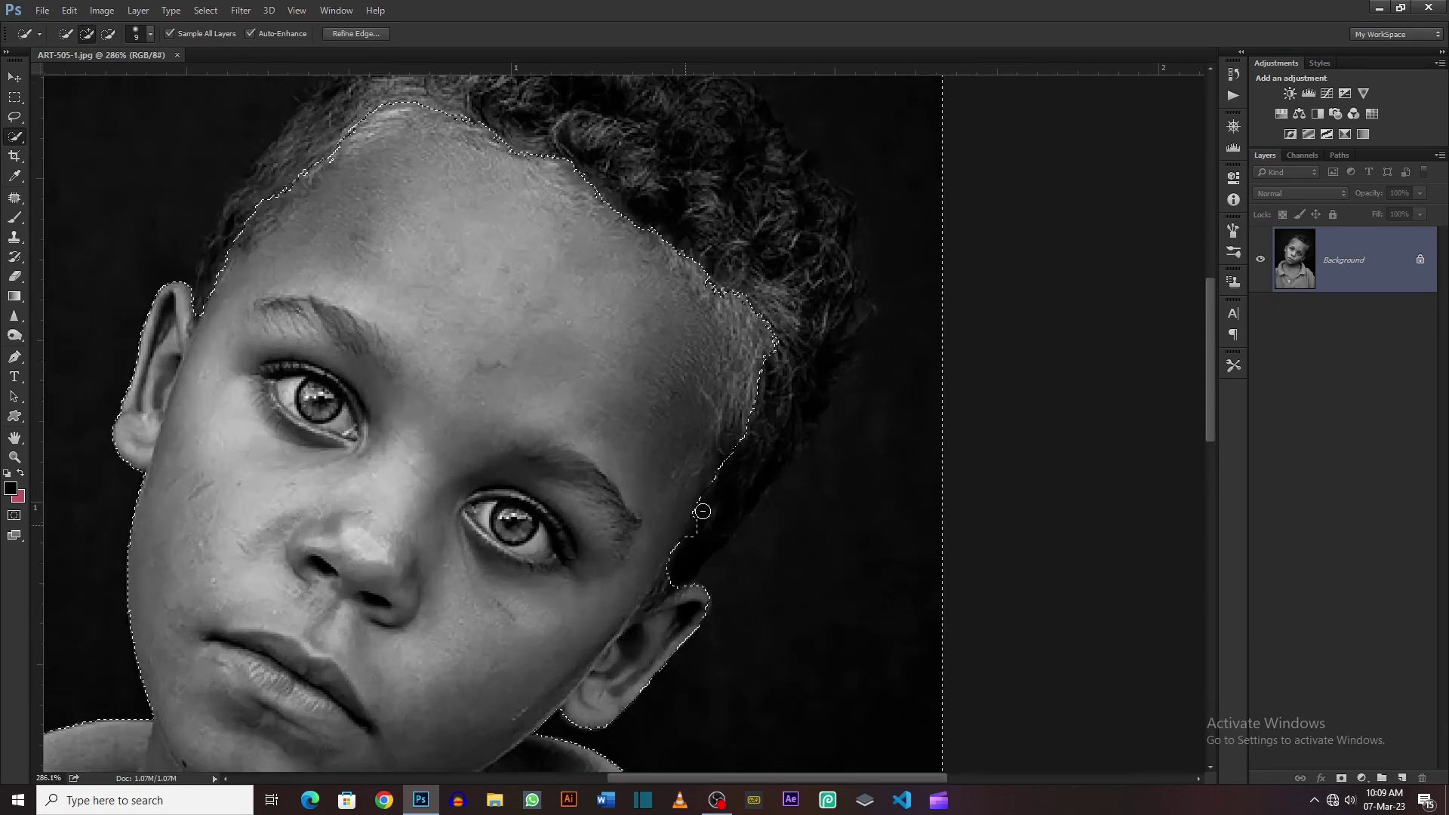
pyautogui.moveTo(702, 511)
pyautogui.mouseDown()
pyautogui.moveTo(802, 340)
pyautogui.moveTo(815, 282)
pyautogui.moveTo(823, 326)
pyautogui.mouseUp()
pyautogui.scroll(-2, 823, 326)
pyautogui.scroll(-2, 836, 365)
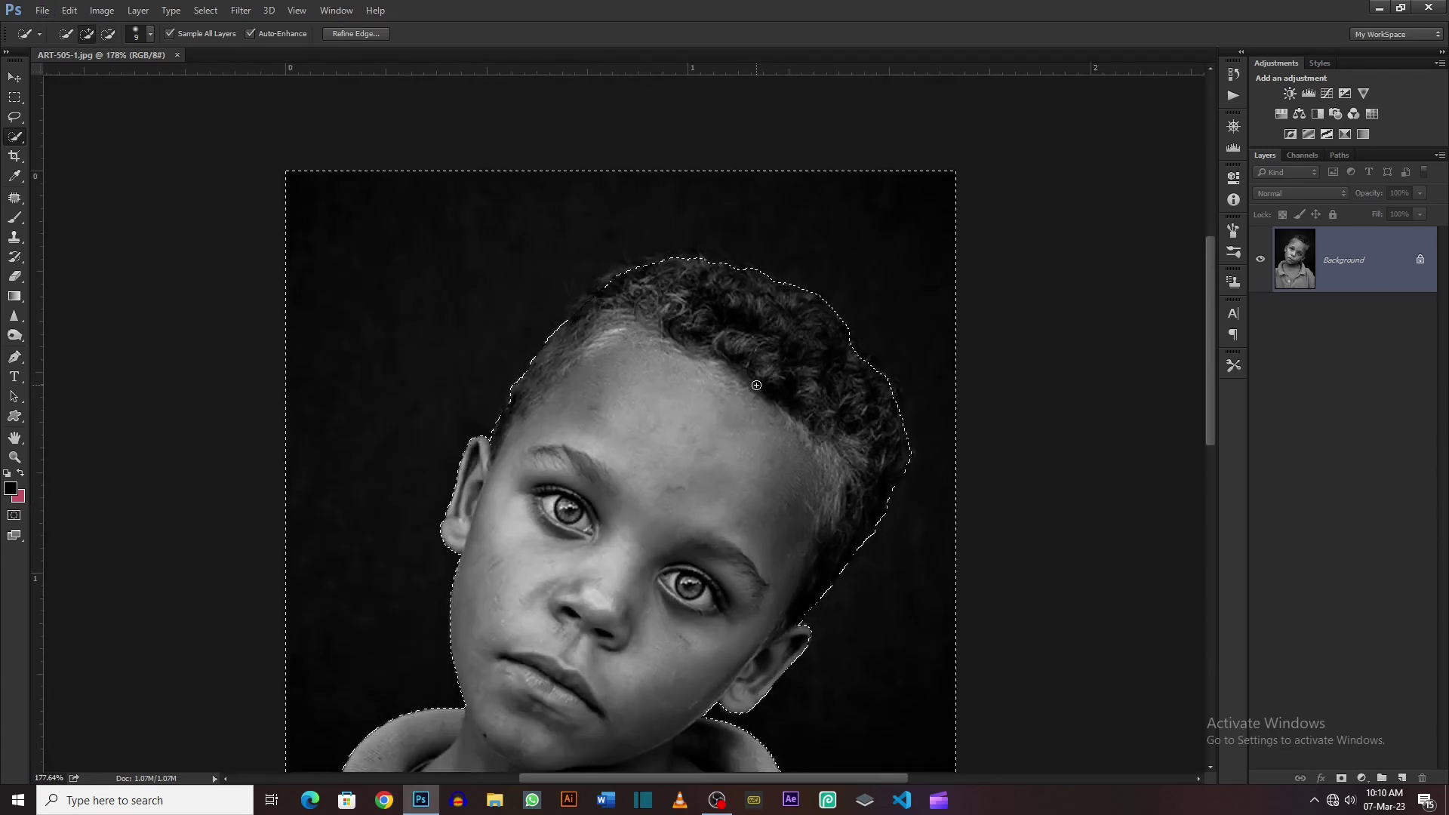
pyautogui.scroll(-2, 757, 385)
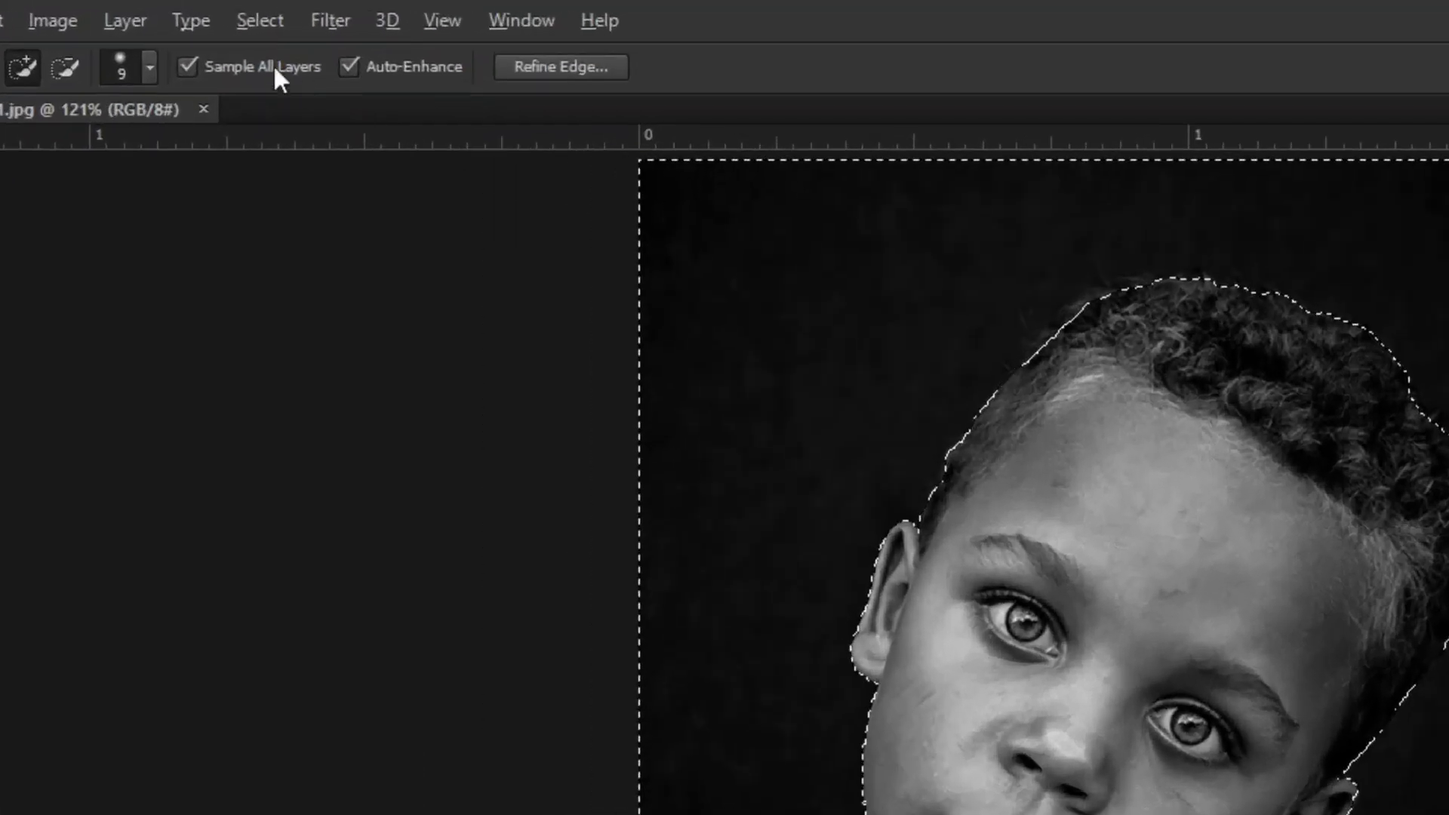
# Invert the selection and copy the boy onto Layer 1, checking the cutout against the Background
pyautogui.click(206, 10)
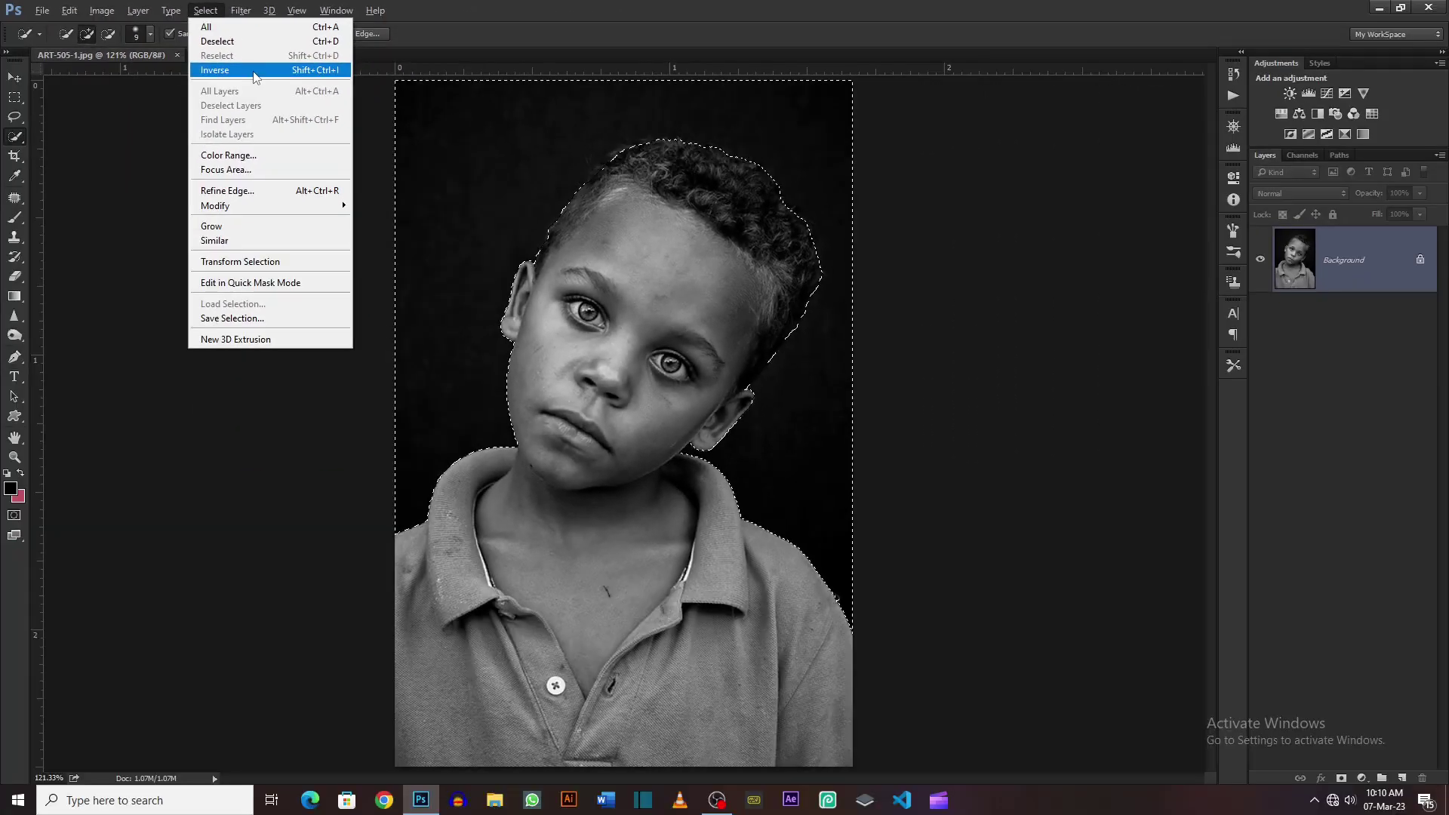
pyautogui.click(254, 72)
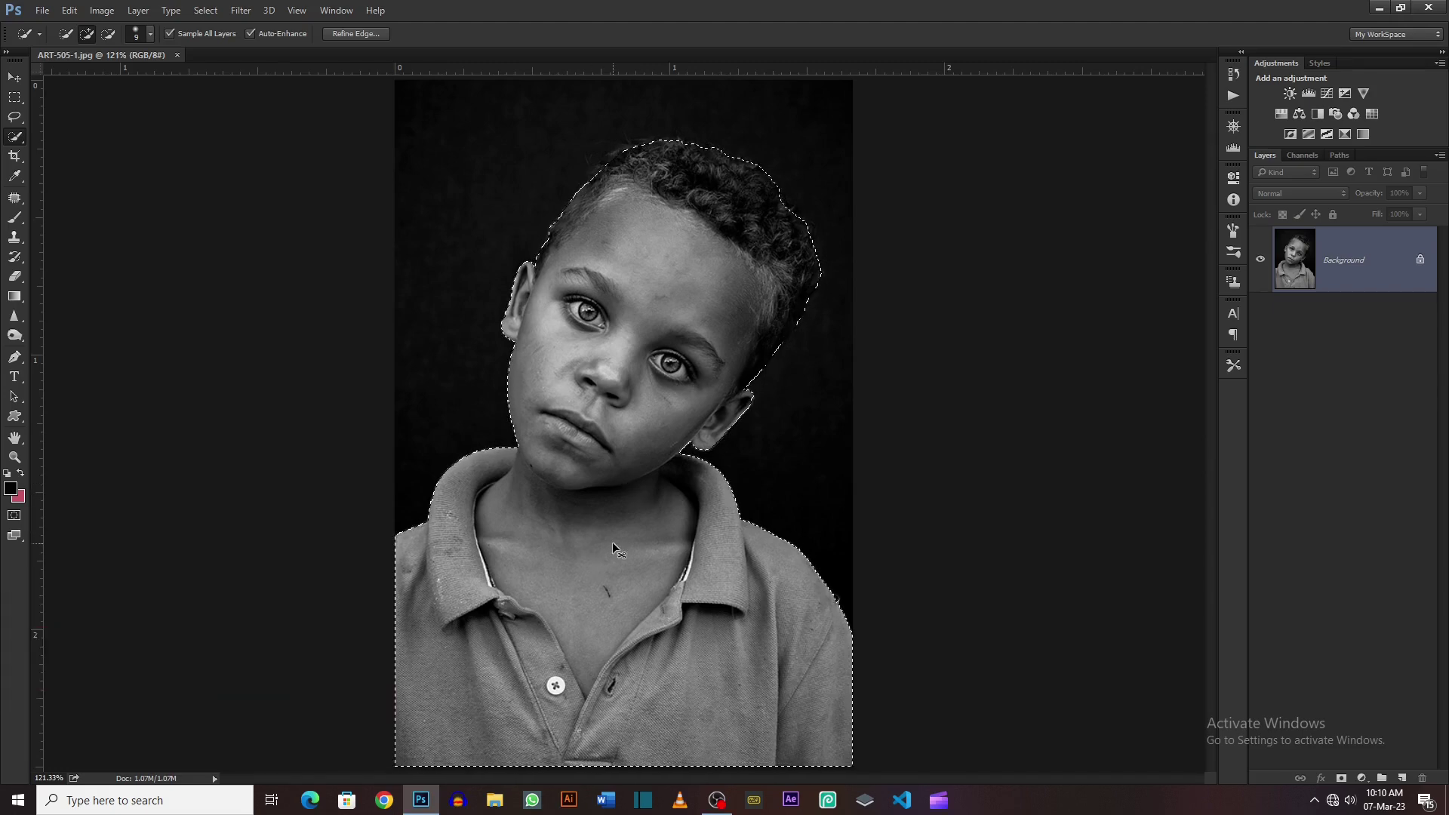
pyautogui.hotkey('ctrl', 'j')
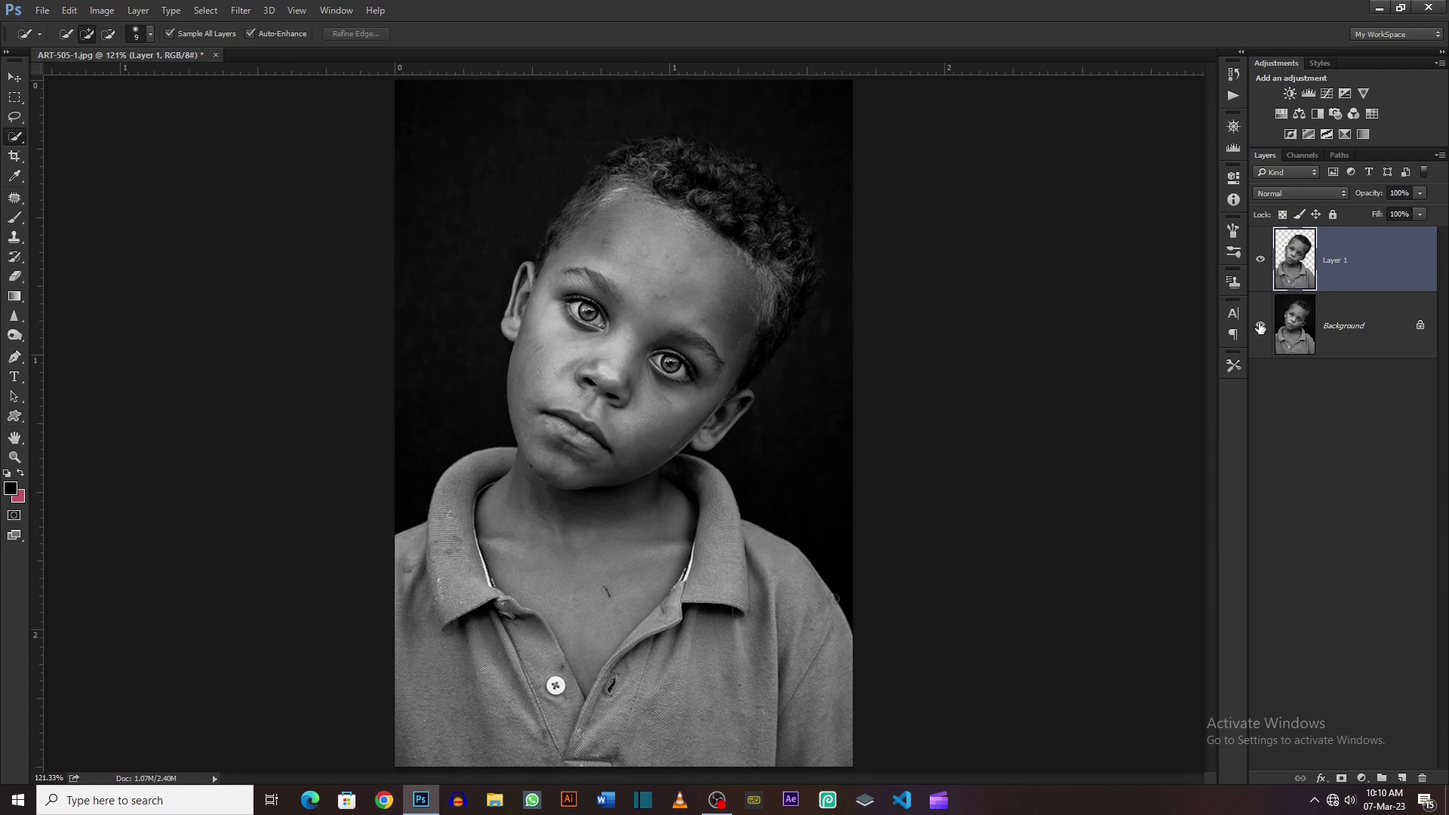
pyautogui.click(1260, 326)
pyautogui.click(1261, 326)
# Add a bright medium blue Solid Color fill layer and place Color Fill 1 beneath Layer 1
pyautogui.click(1362, 778)
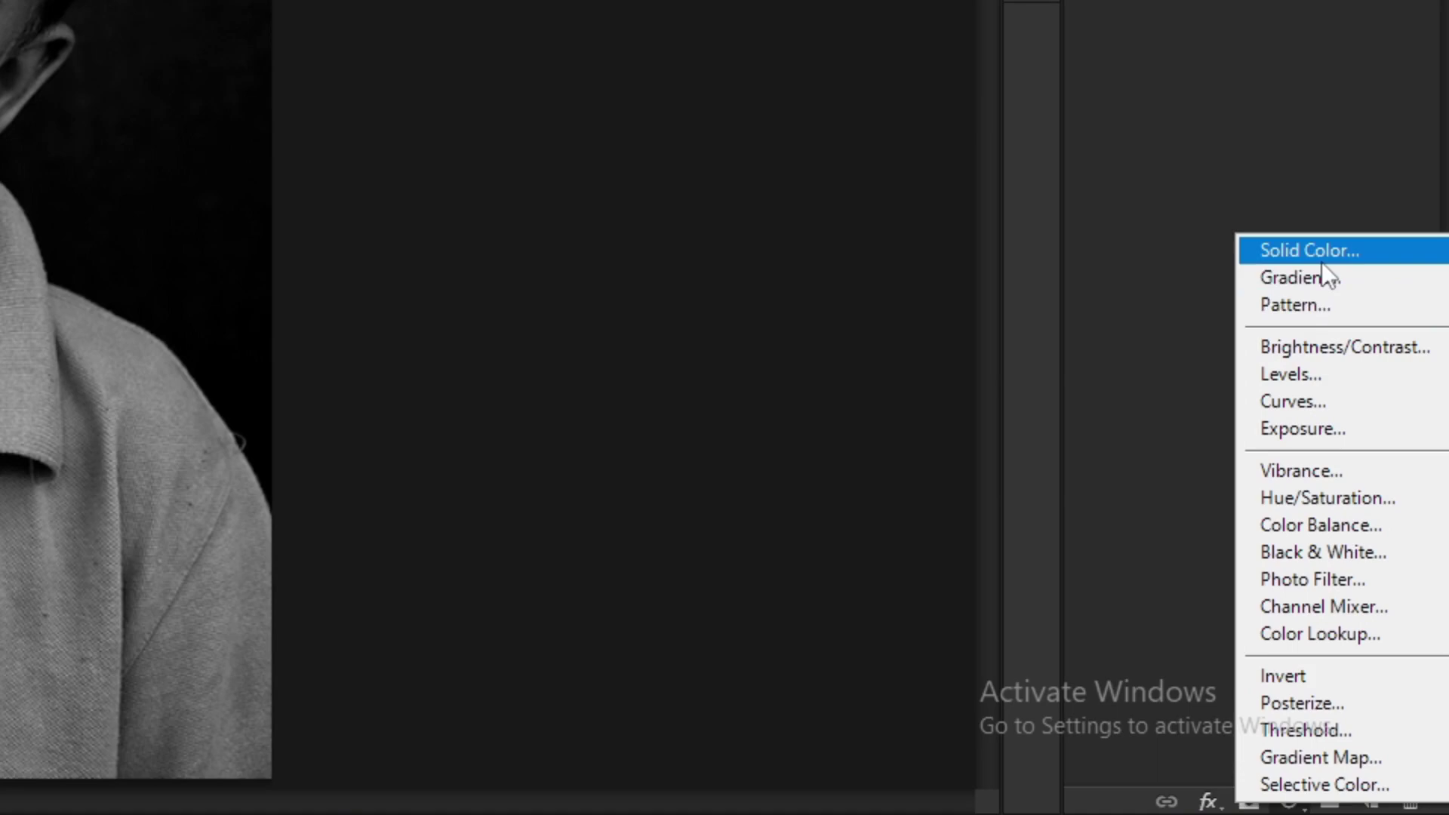
pyautogui.click(1321, 256)
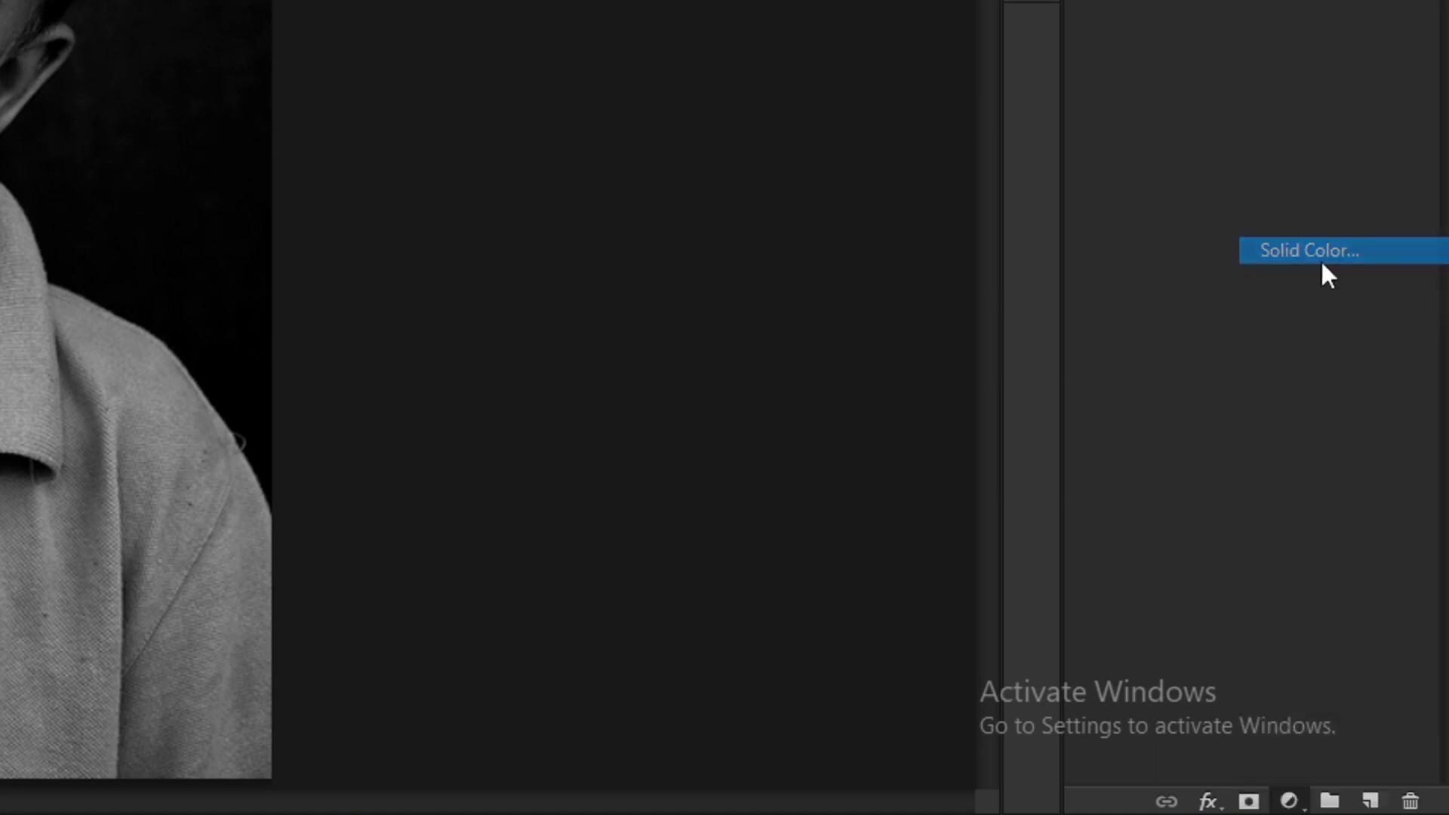
pyautogui.click(1177, 326)
pyautogui.moveTo(1148, 297); pyautogui.dragTo(1097, 266)
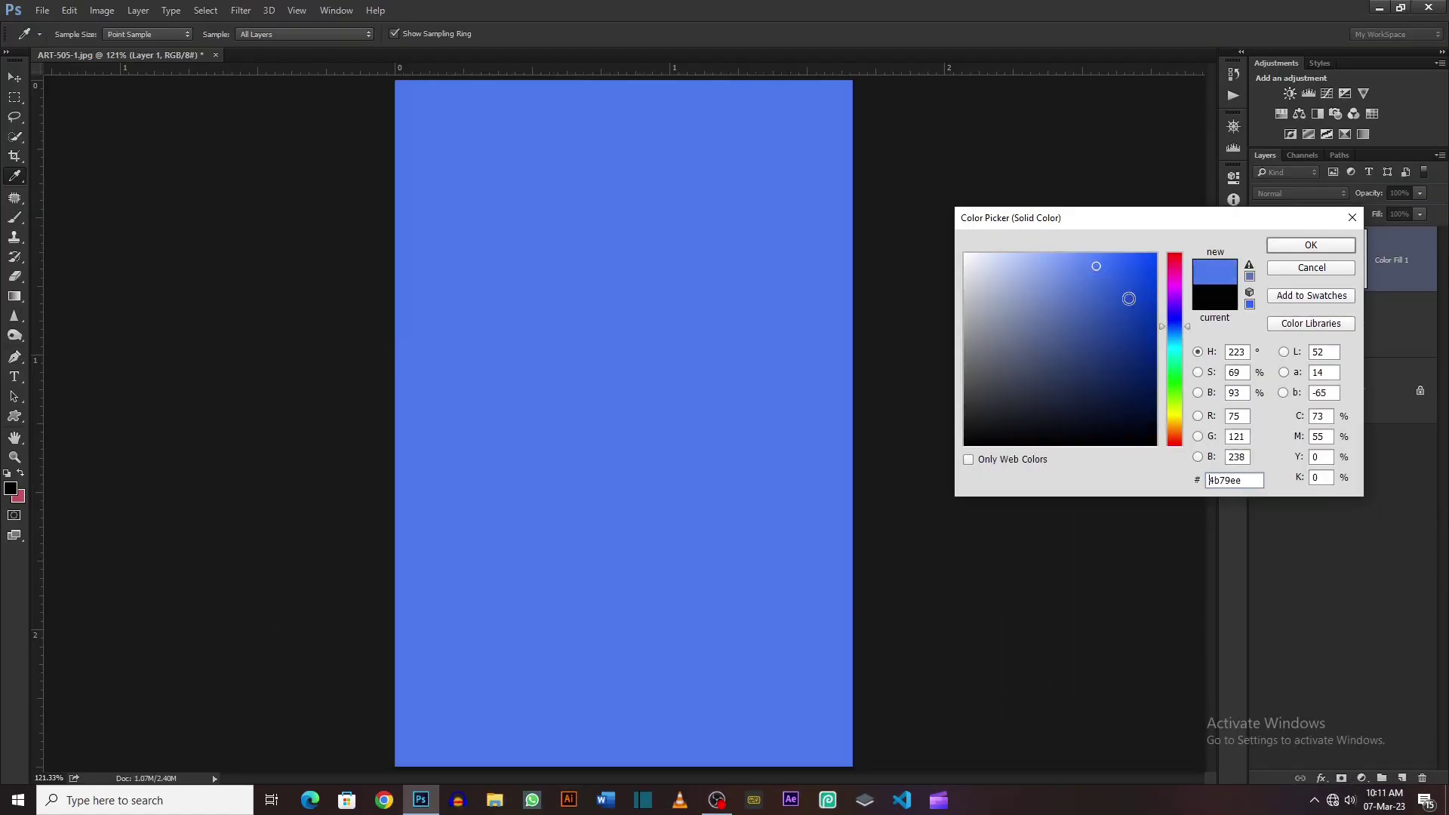
pyautogui.click(1311, 246)
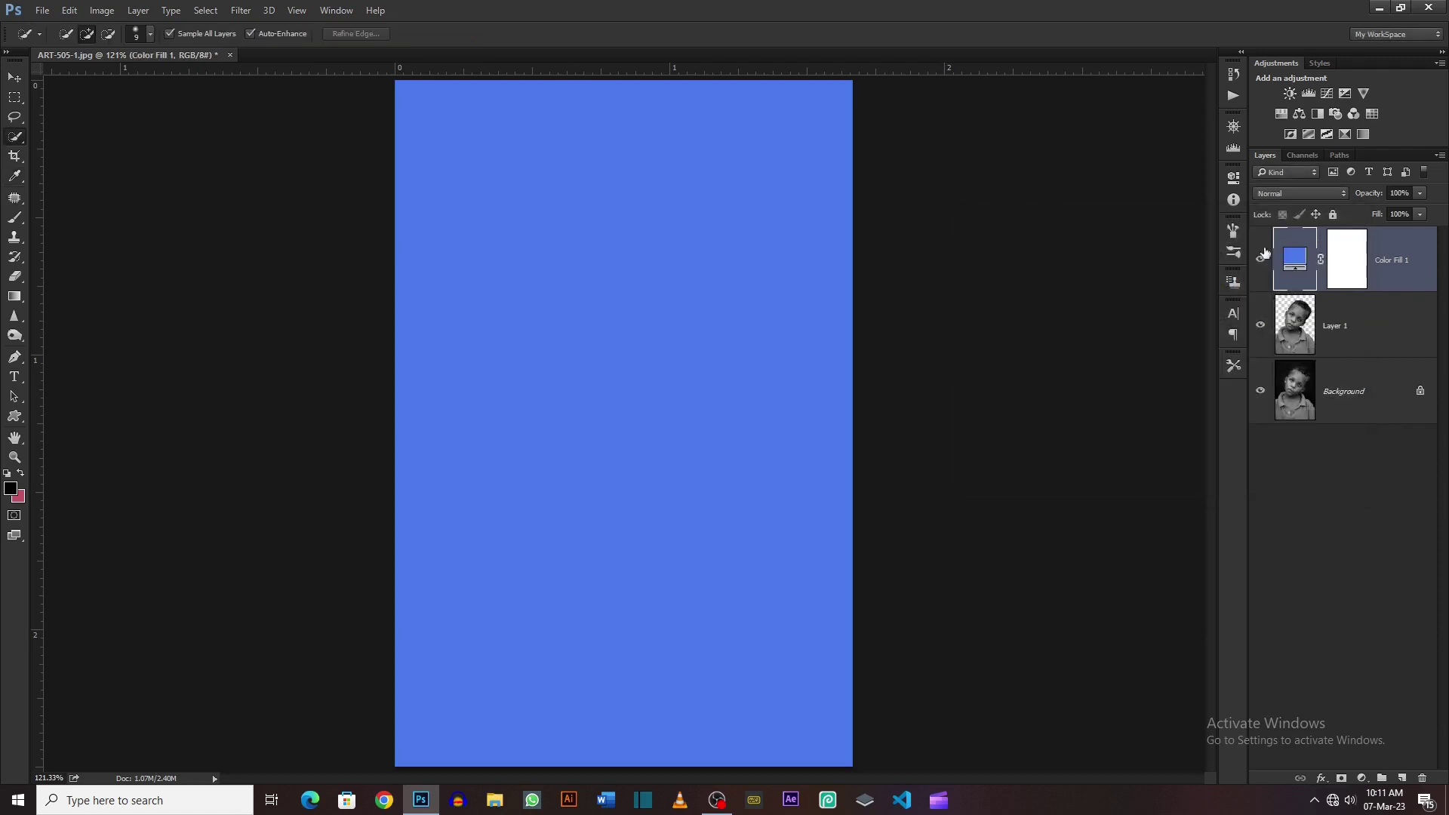
pyautogui.moveTo(1402, 254); pyautogui.dragTo(1401, 334)
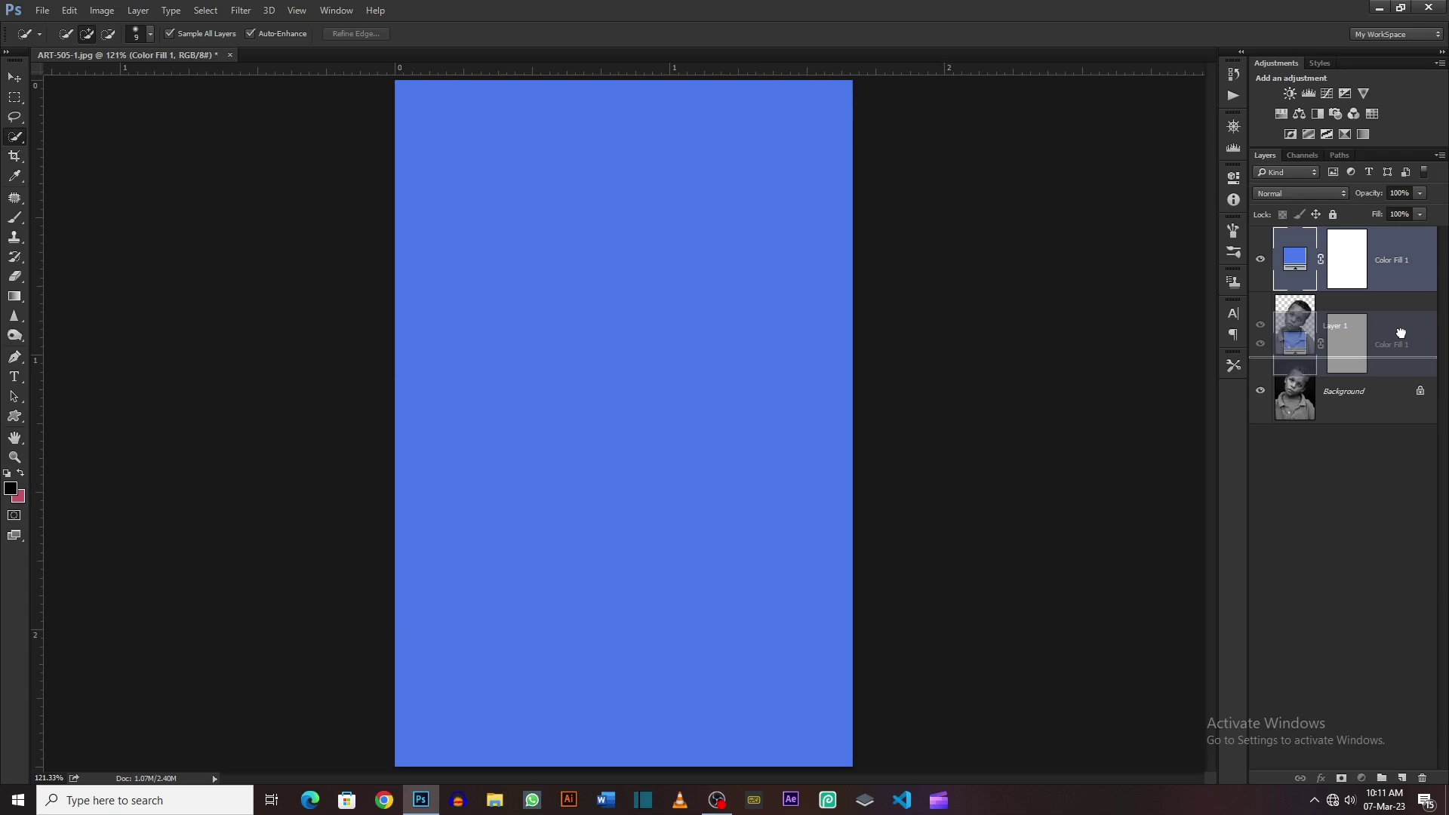
pyautogui.moveTo(1401, 334); pyautogui.dragTo(1400, 336)
# Lasso the boy's head on Layer 1 and copy it onto a new Layer 2
pyautogui.press('v')
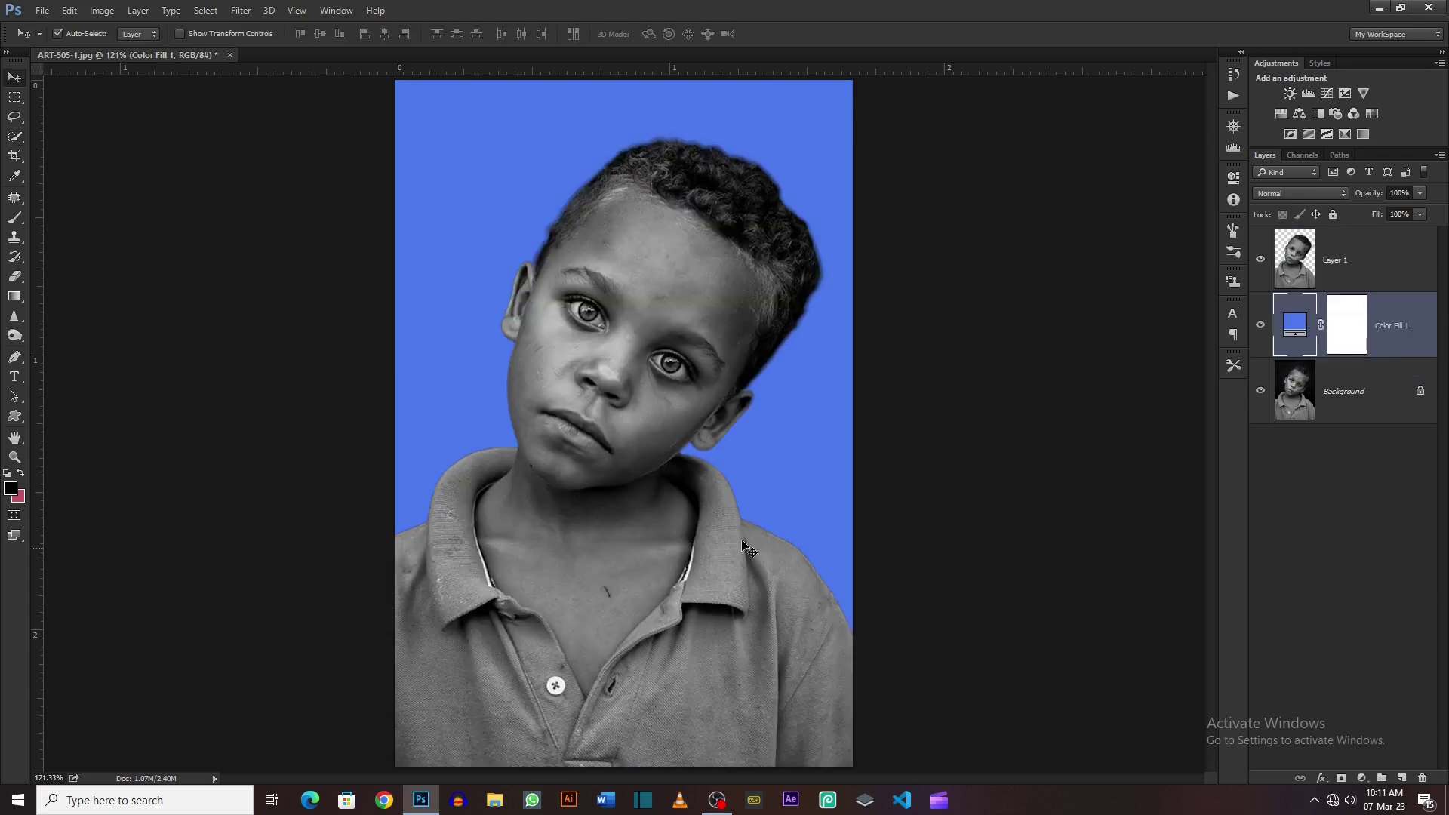
pyautogui.click(746, 549)
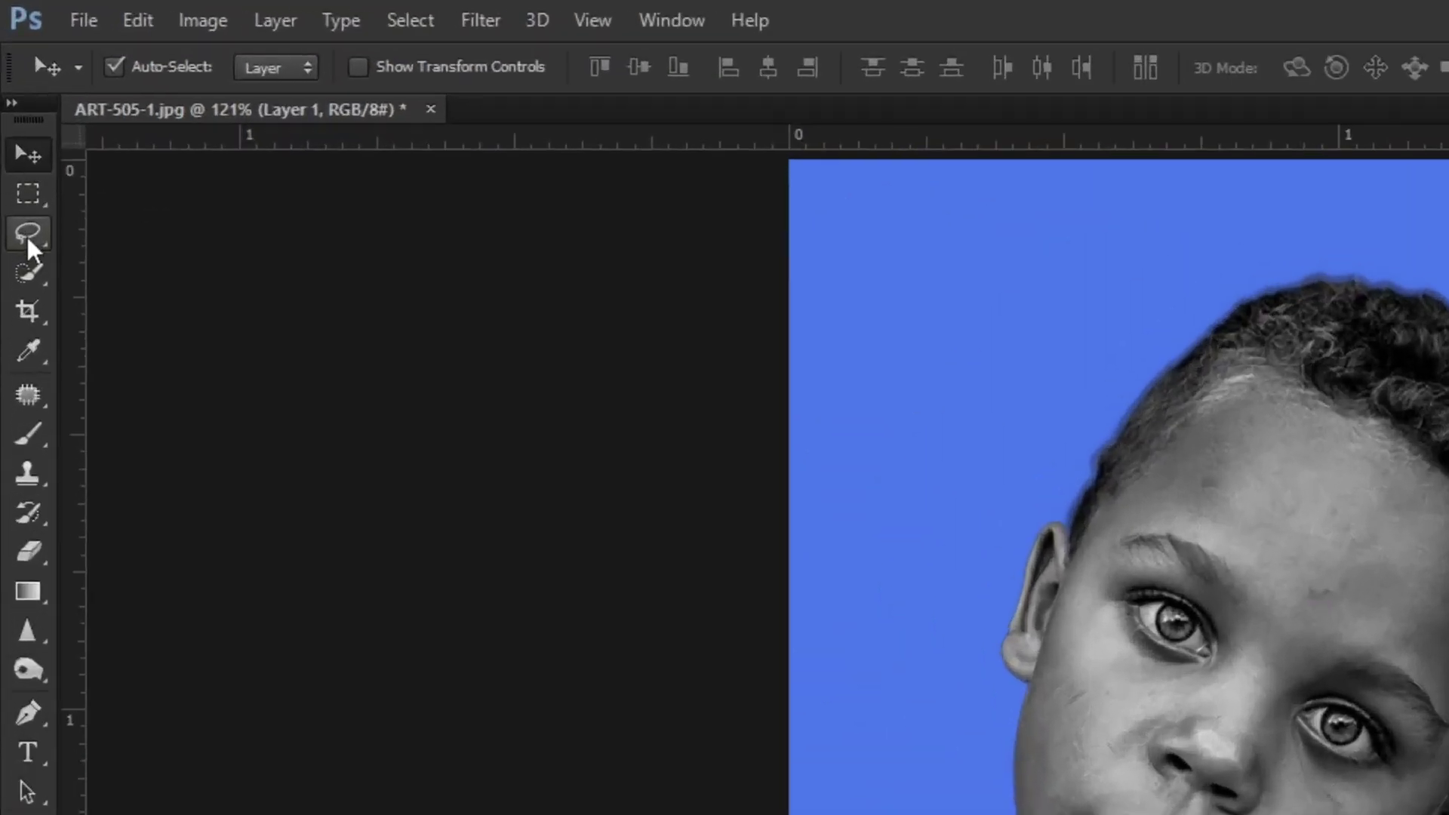
pyautogui.rightClick(14, 117)
pyautogui.click(106, 228)
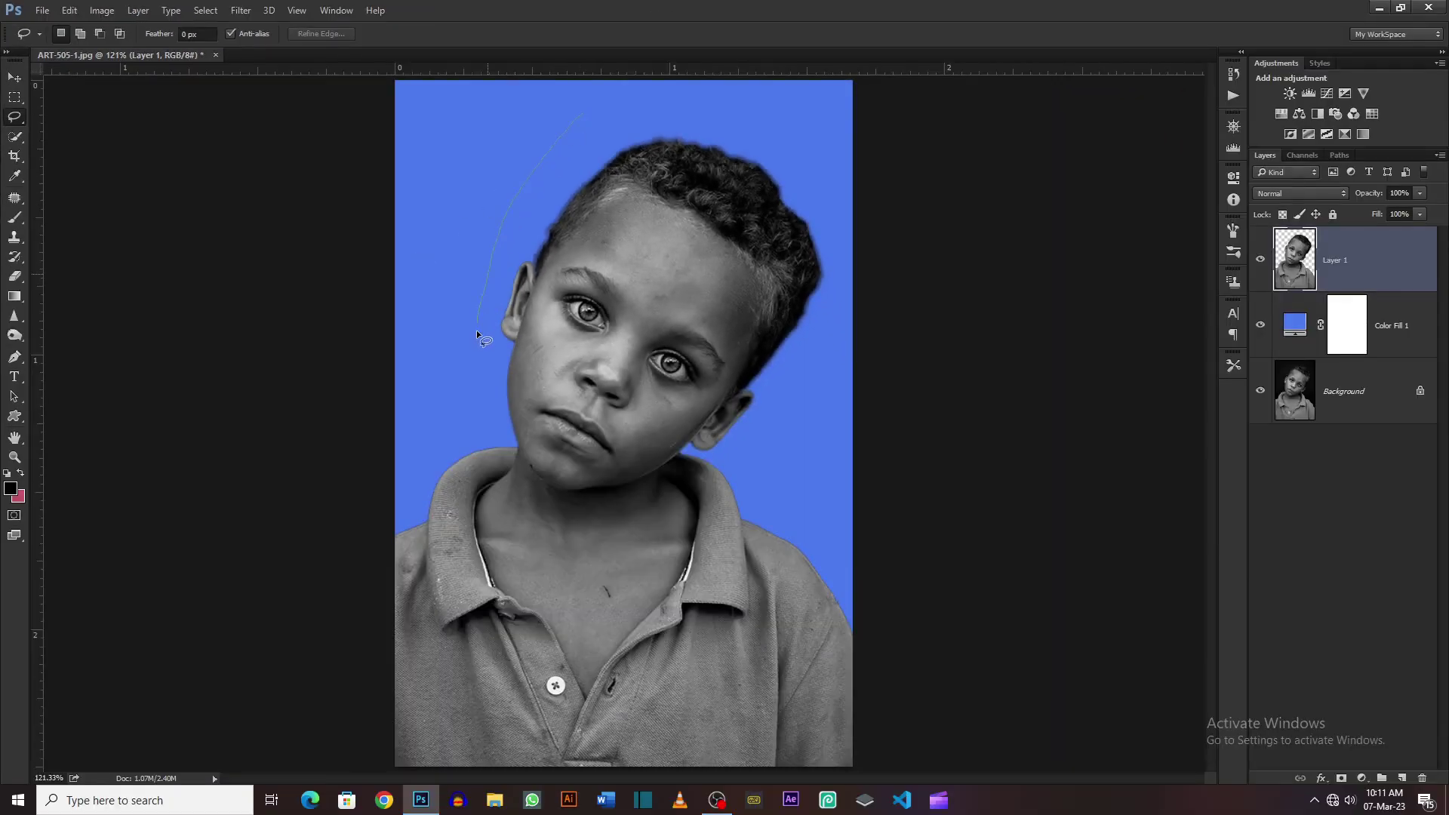
pyautogui.moveTo(505, 427); pyautogui.dragTo(649, 474)
pyautogui.moveTo(726, 445); pyautogui.dragTo(587, 118)
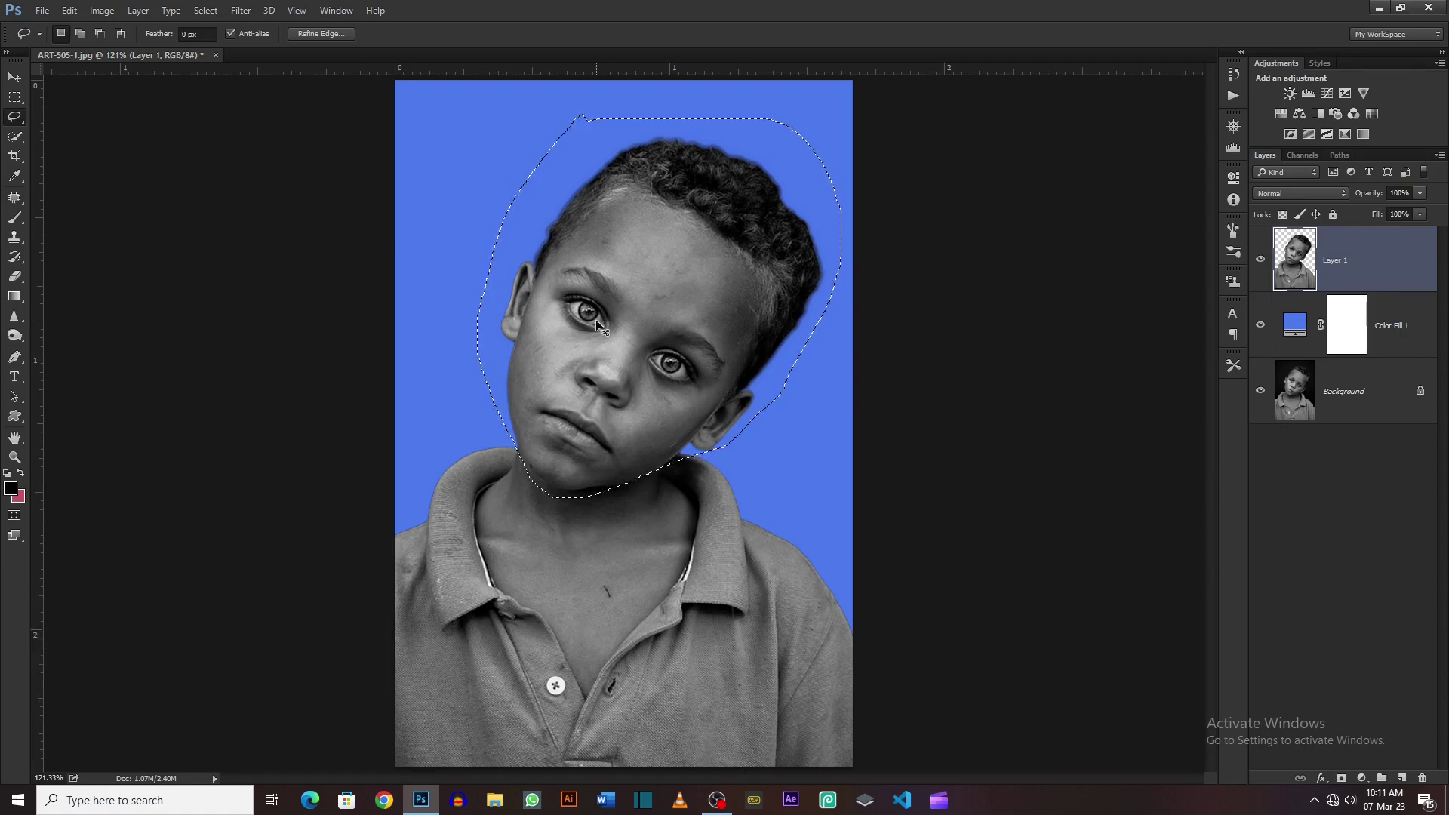
pyautogui.hotkey('ctrl', 'j')
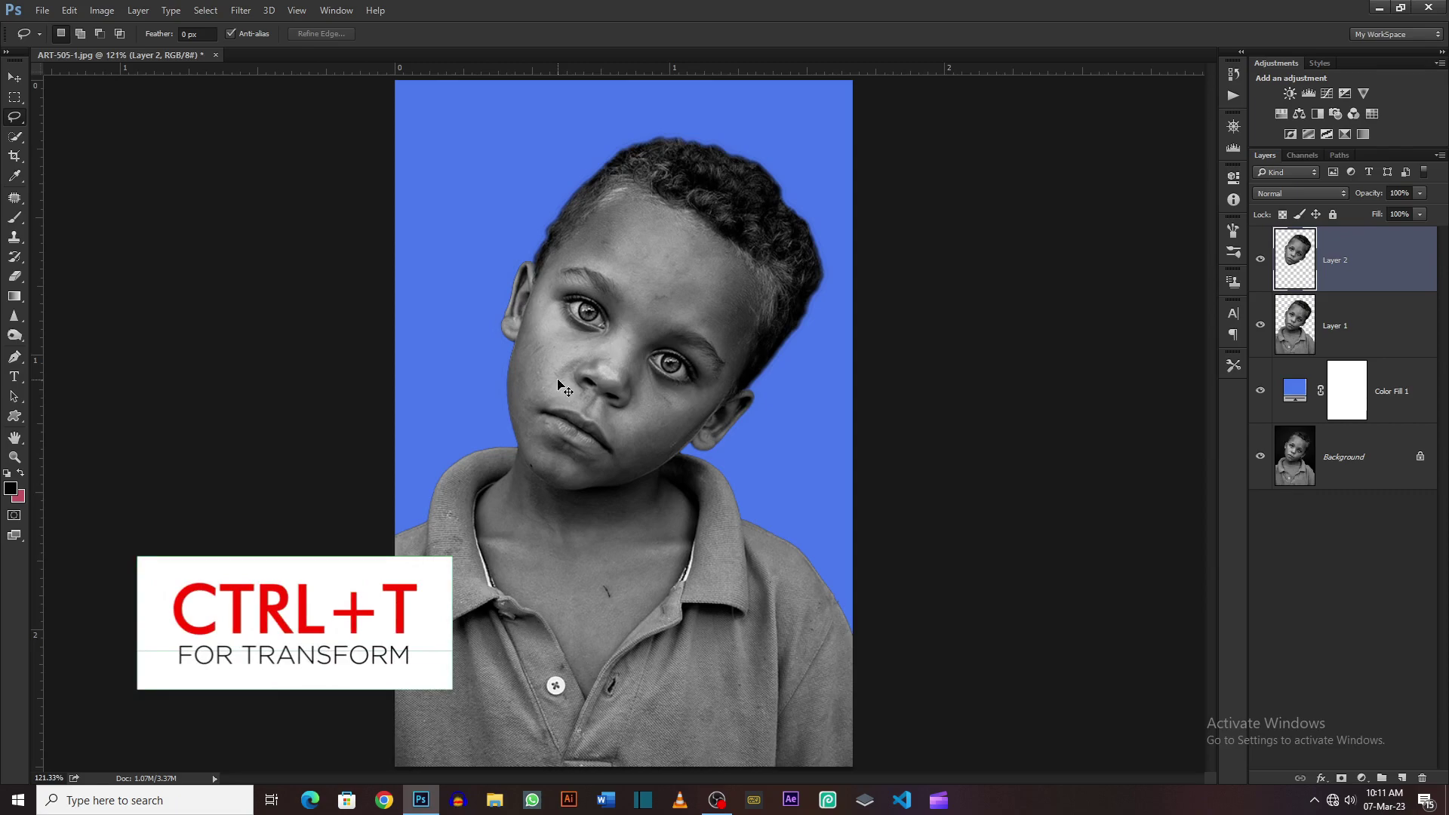
# Rotate the head copy about 32° upright onto the neck, then hide Layer 2 and select Layer 1
pyautogui.hotkey('ctrl', 't')
pyautogui.press('alt')
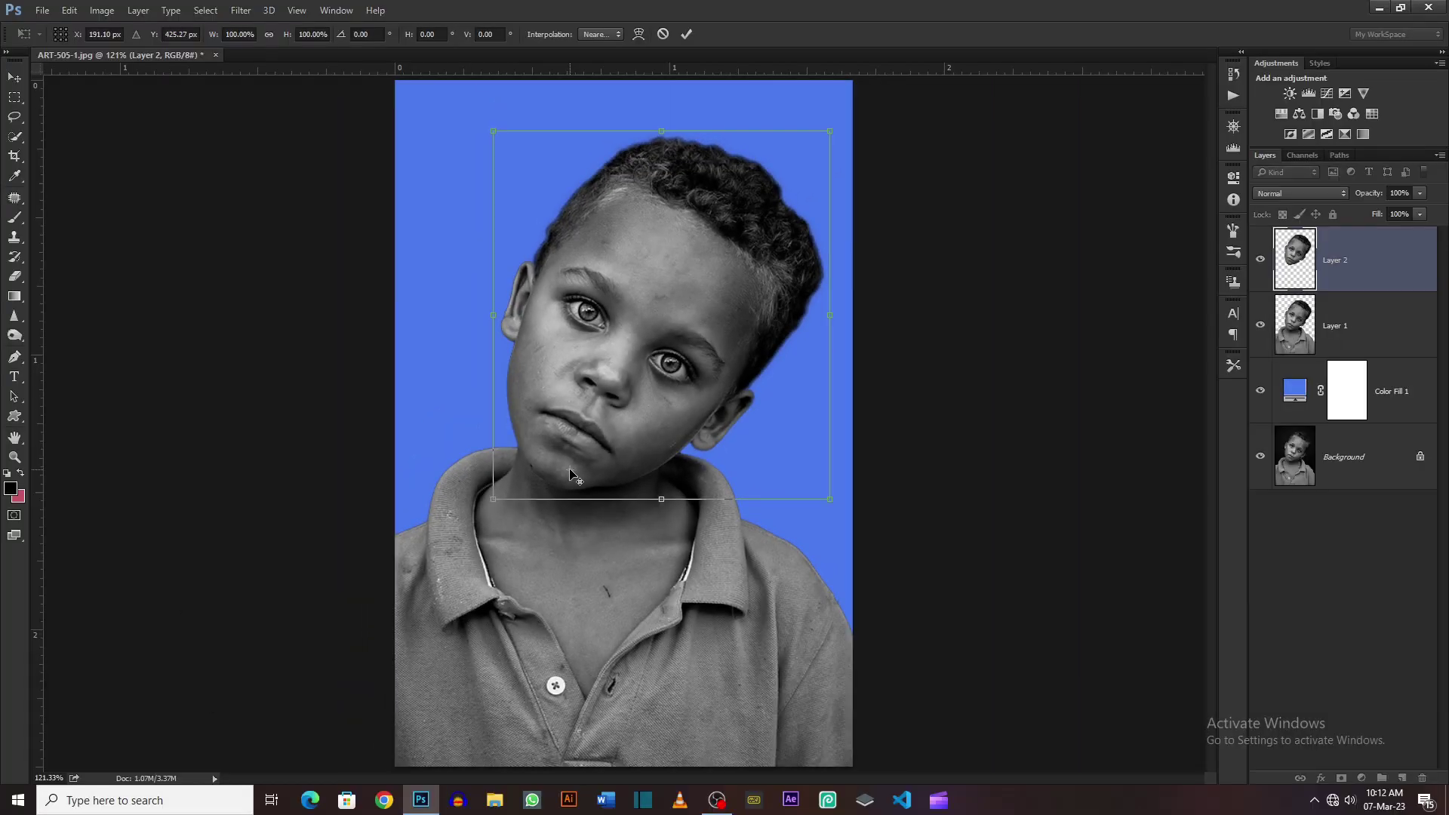
pyautogui.moveTo(860, 265); pyautogui.dragTo(735, 119)
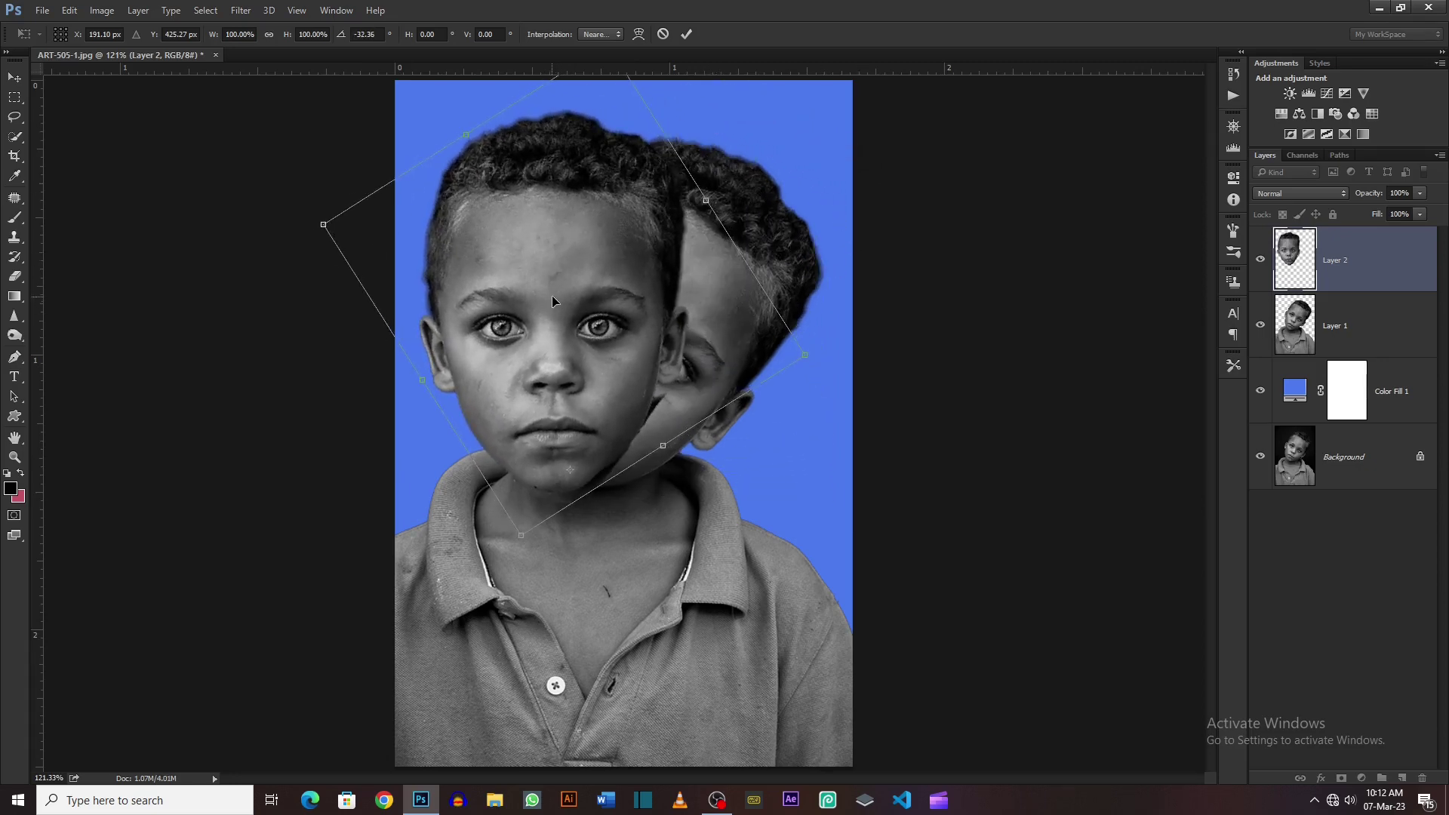
pyautogui.moveTo(551, 295)
pyautogui.mouseDown()
pyautogui.moveTo(588, 304)
pyautogui.moveTo(582, 264)
pyautogui.moveTo(583, 318)
pyautogui.mouseUp()
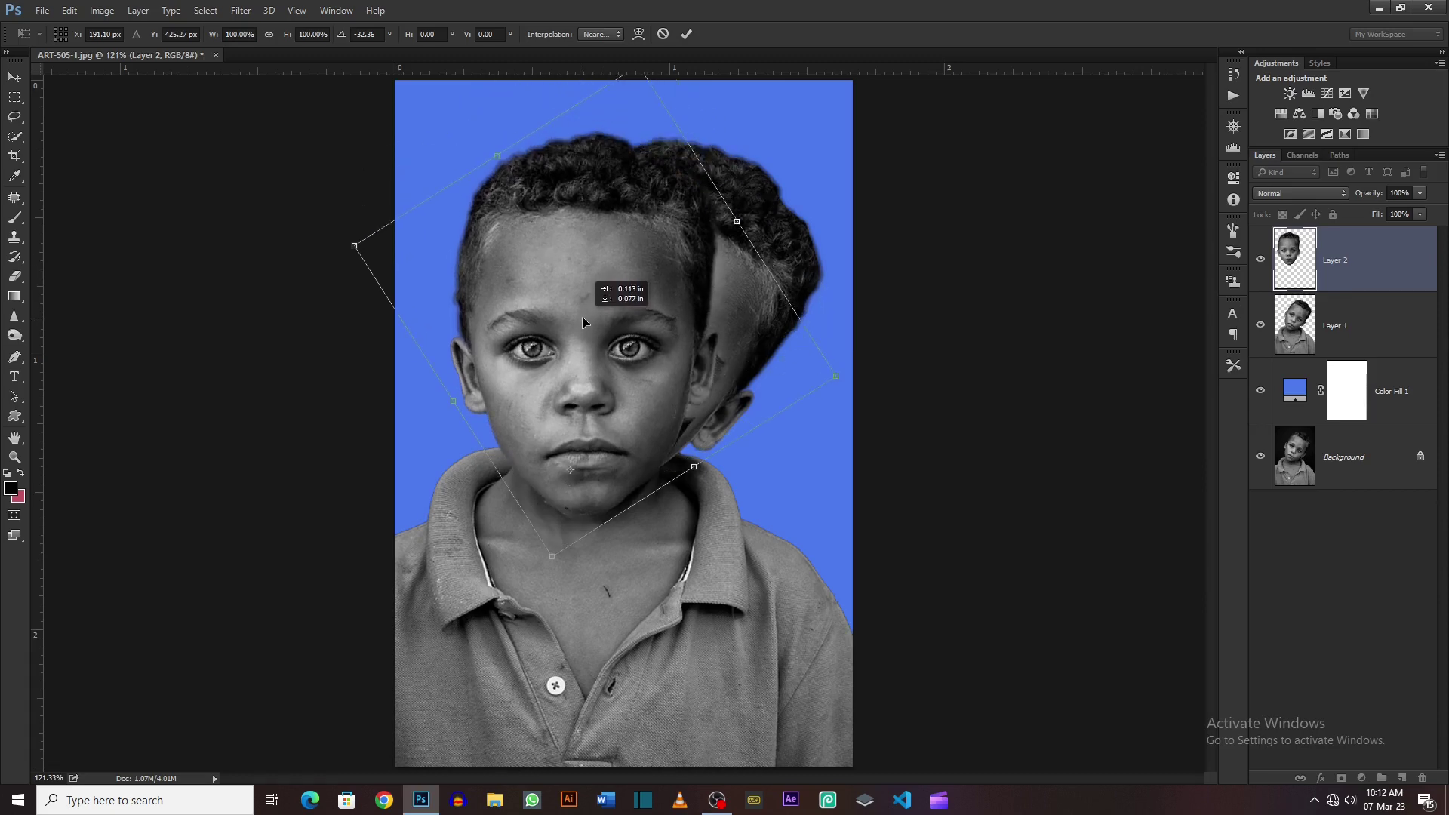
pyautogui.click(695, 35)
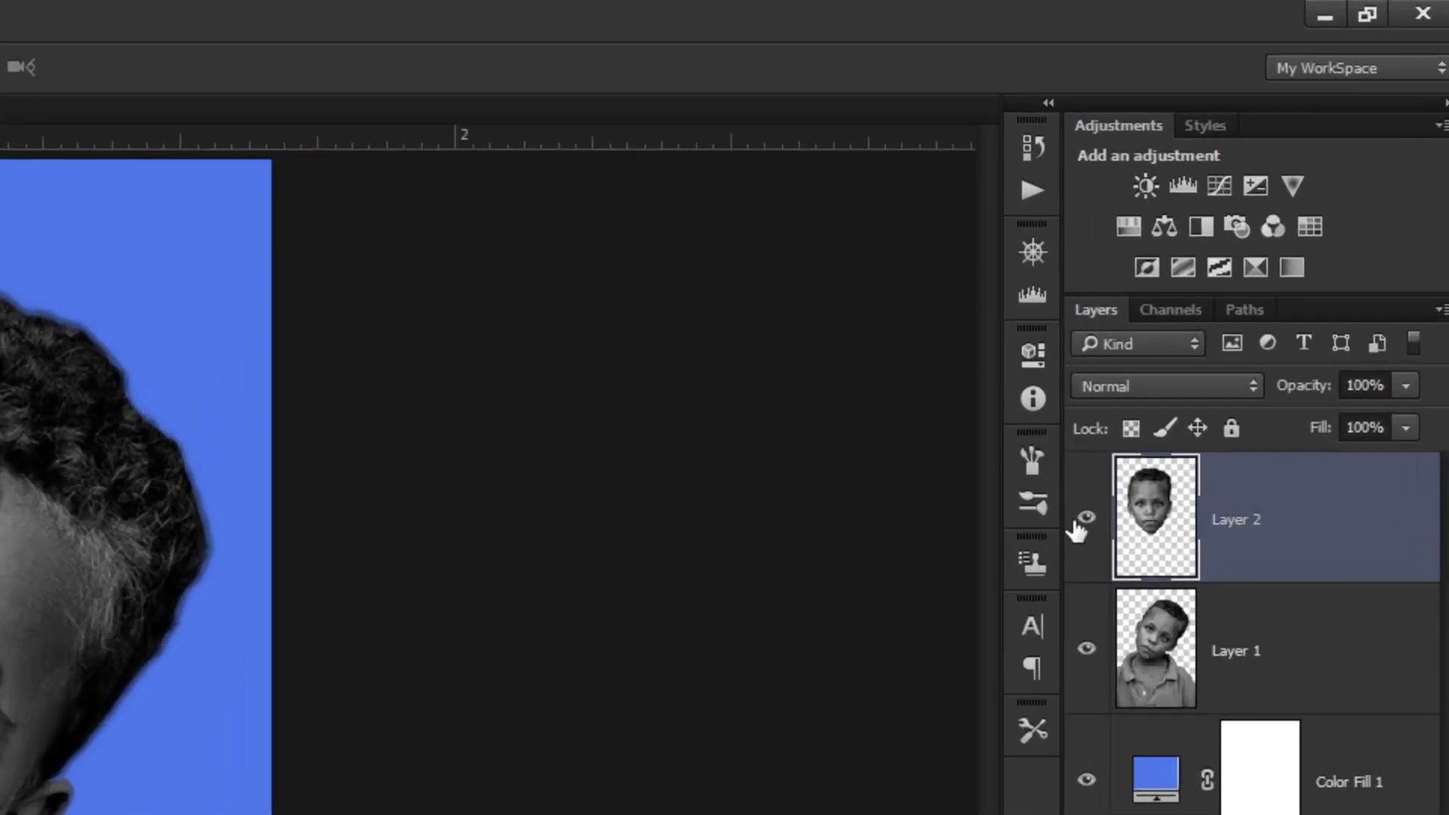
pyautogui.click(1083, 519)
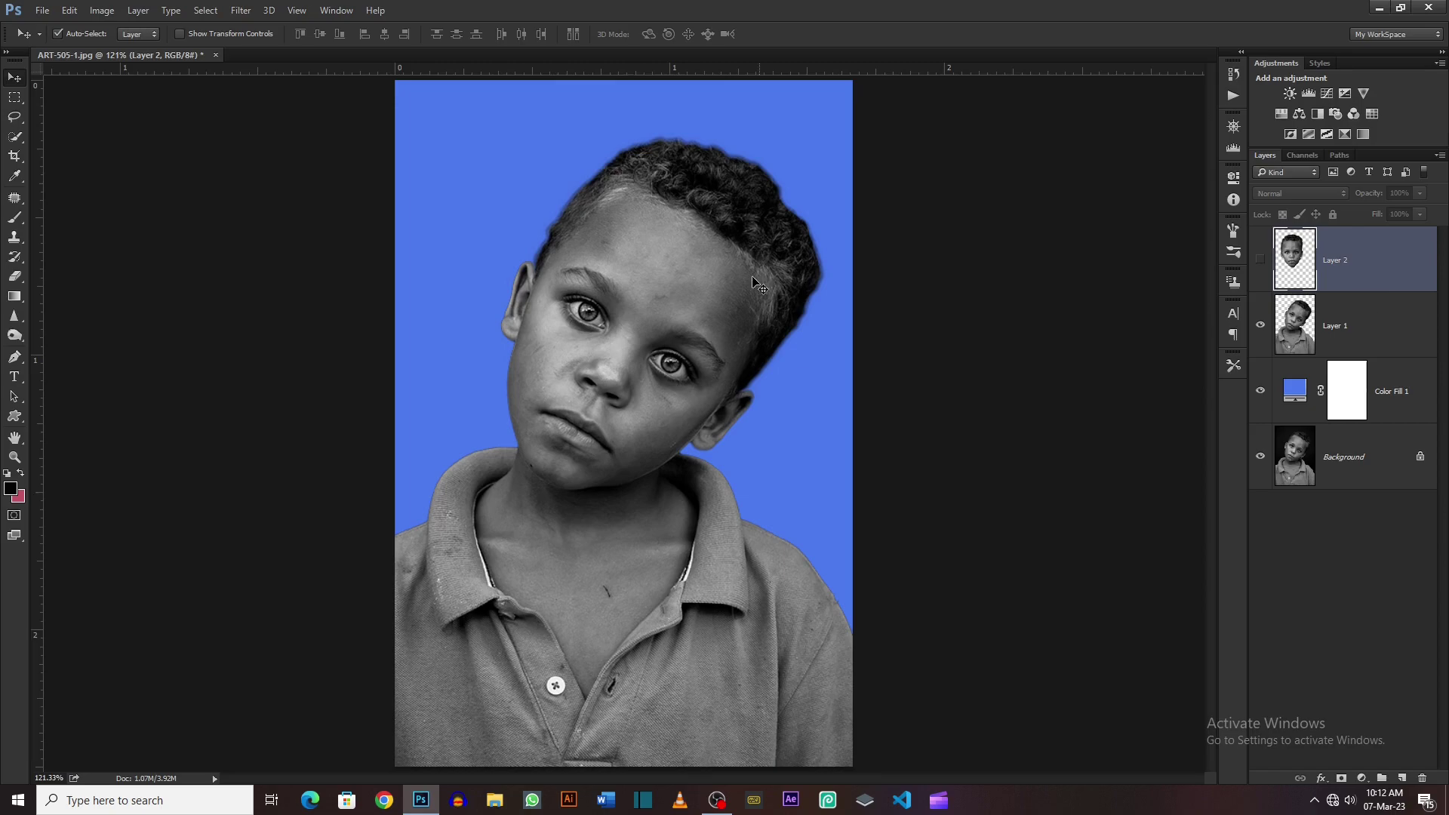
pyautogui.click(1404, 329)
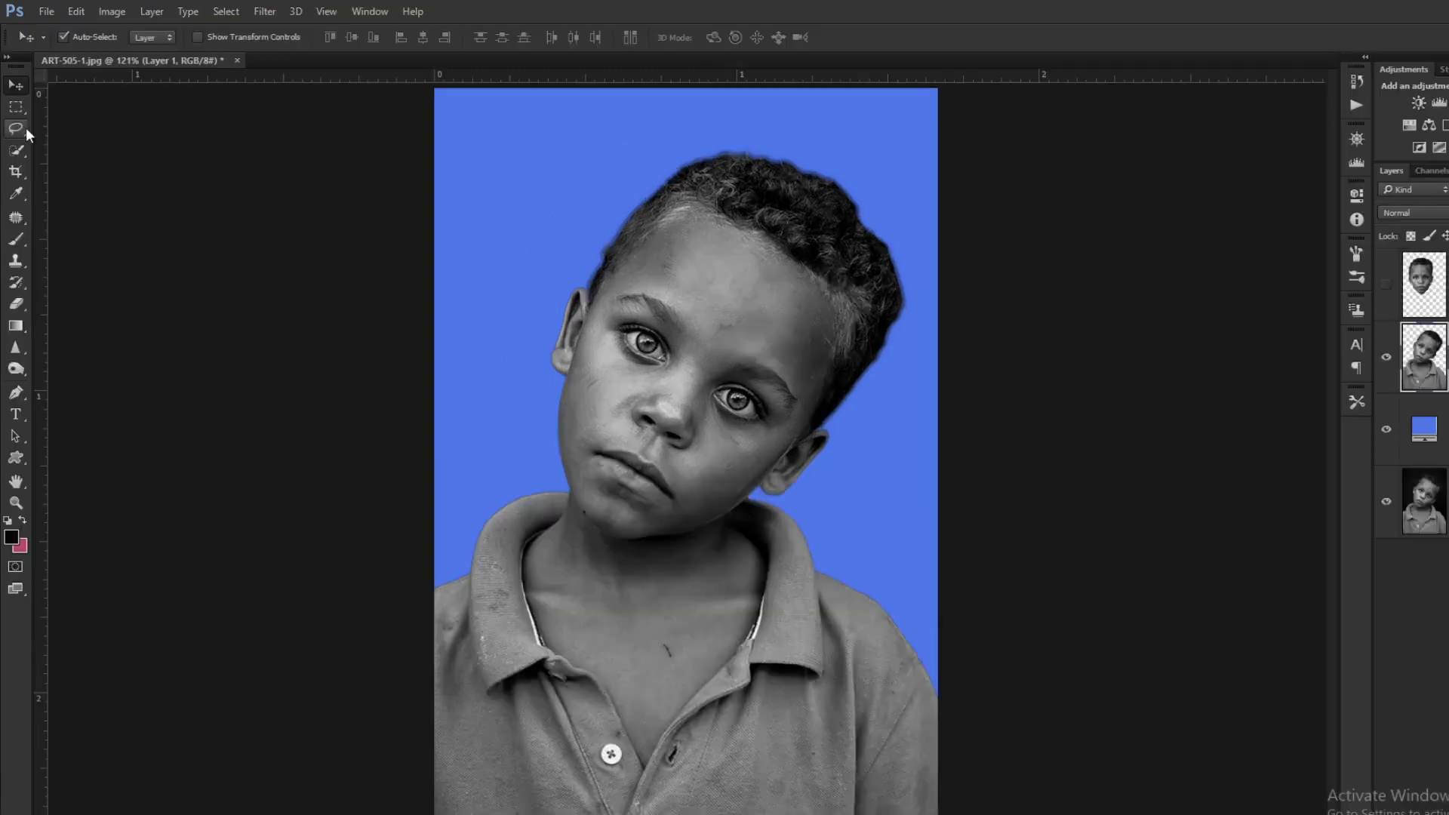
# Lasso and delete the tilted head from Layer 1, then show the upright head on Layer 2
pyautogui.click(26, 128)
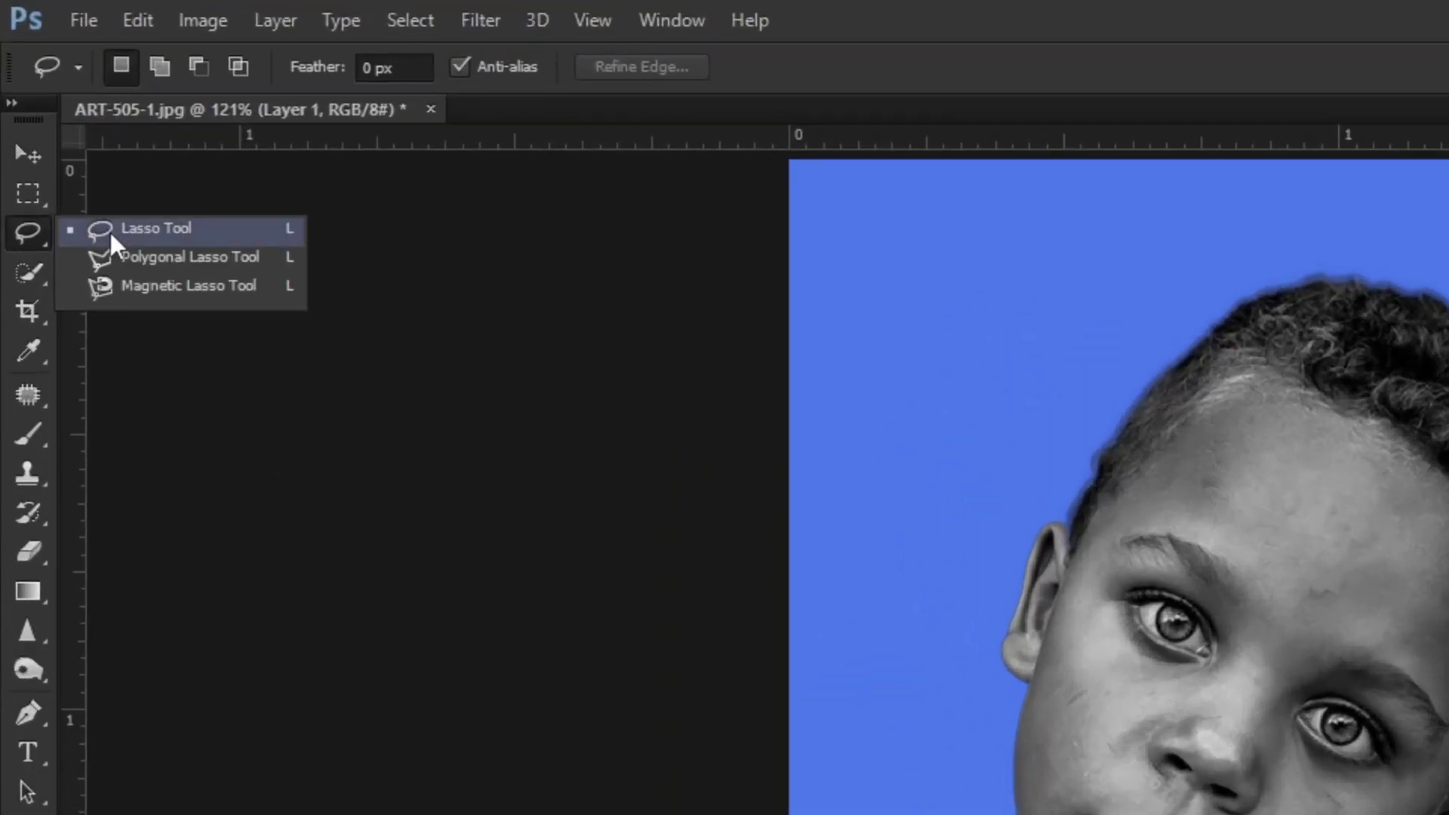
pyautogui.click(110, 232)
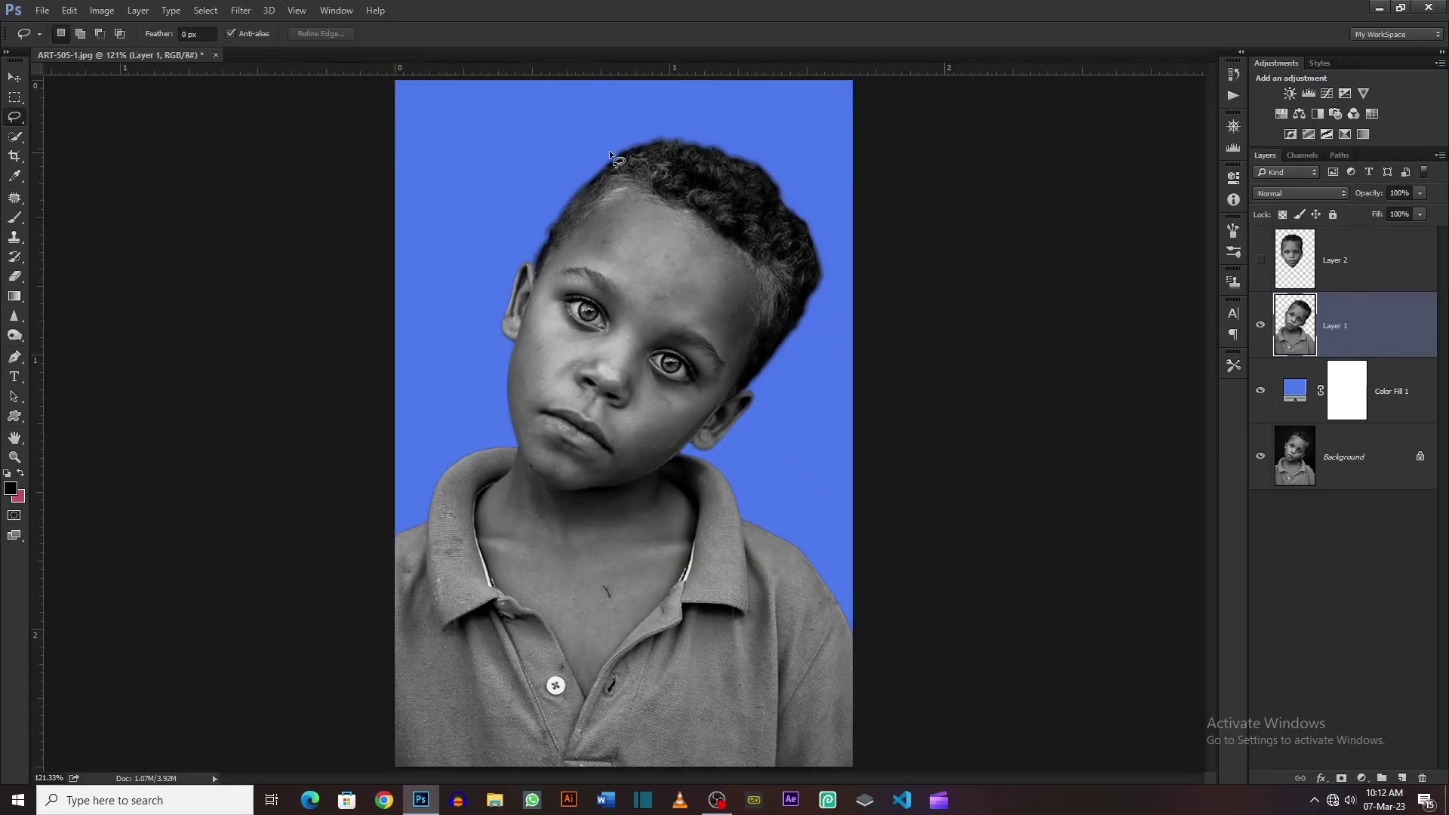
pyautogui.moveTo(609, 133)
pyautogui.mouseDown()
pyautogui.moveTo(870, 232)
pyautogui.moveTo(702, 81)
pyautogui.mouseUp()
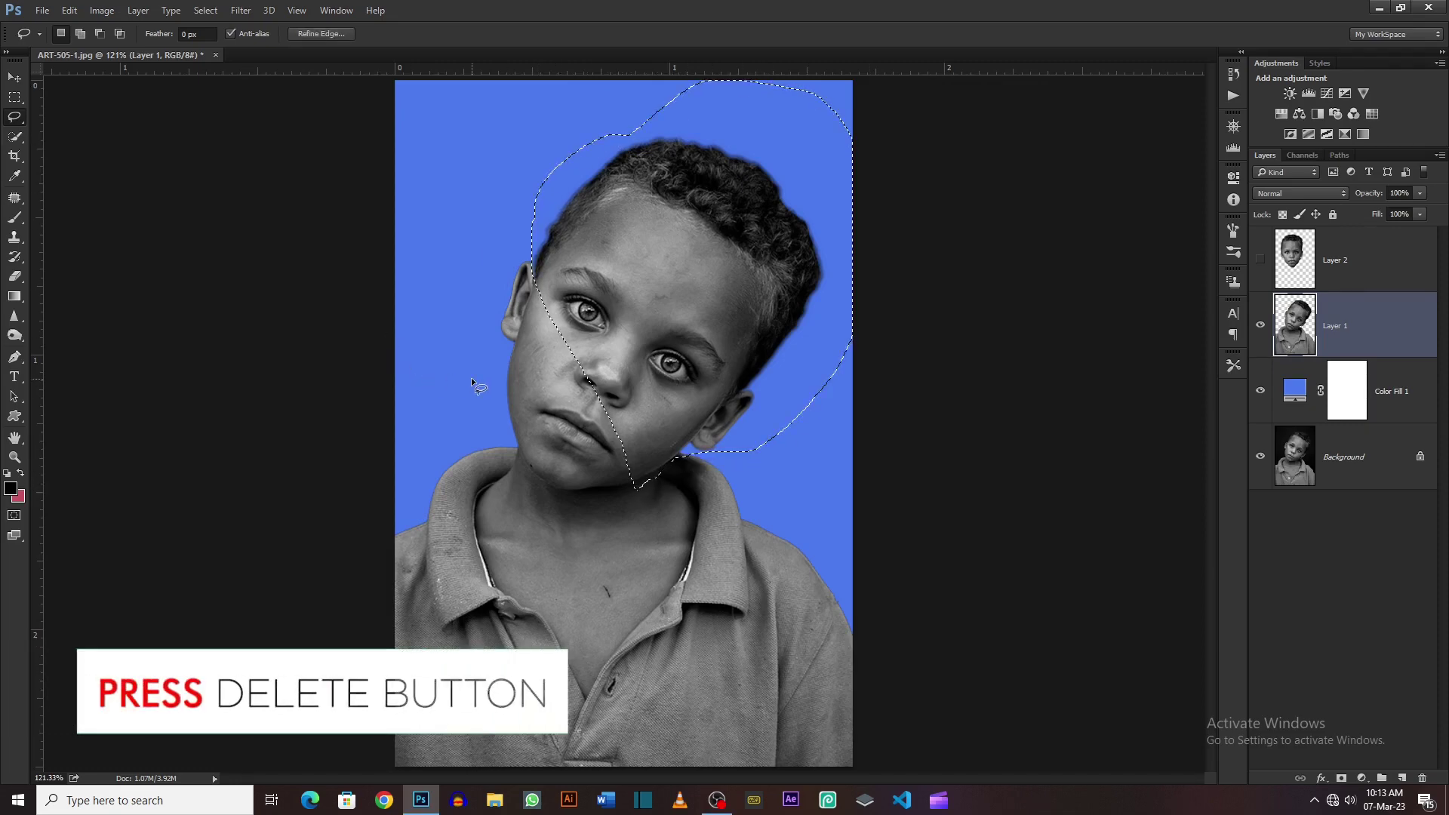
pyautogui.press('Delete')
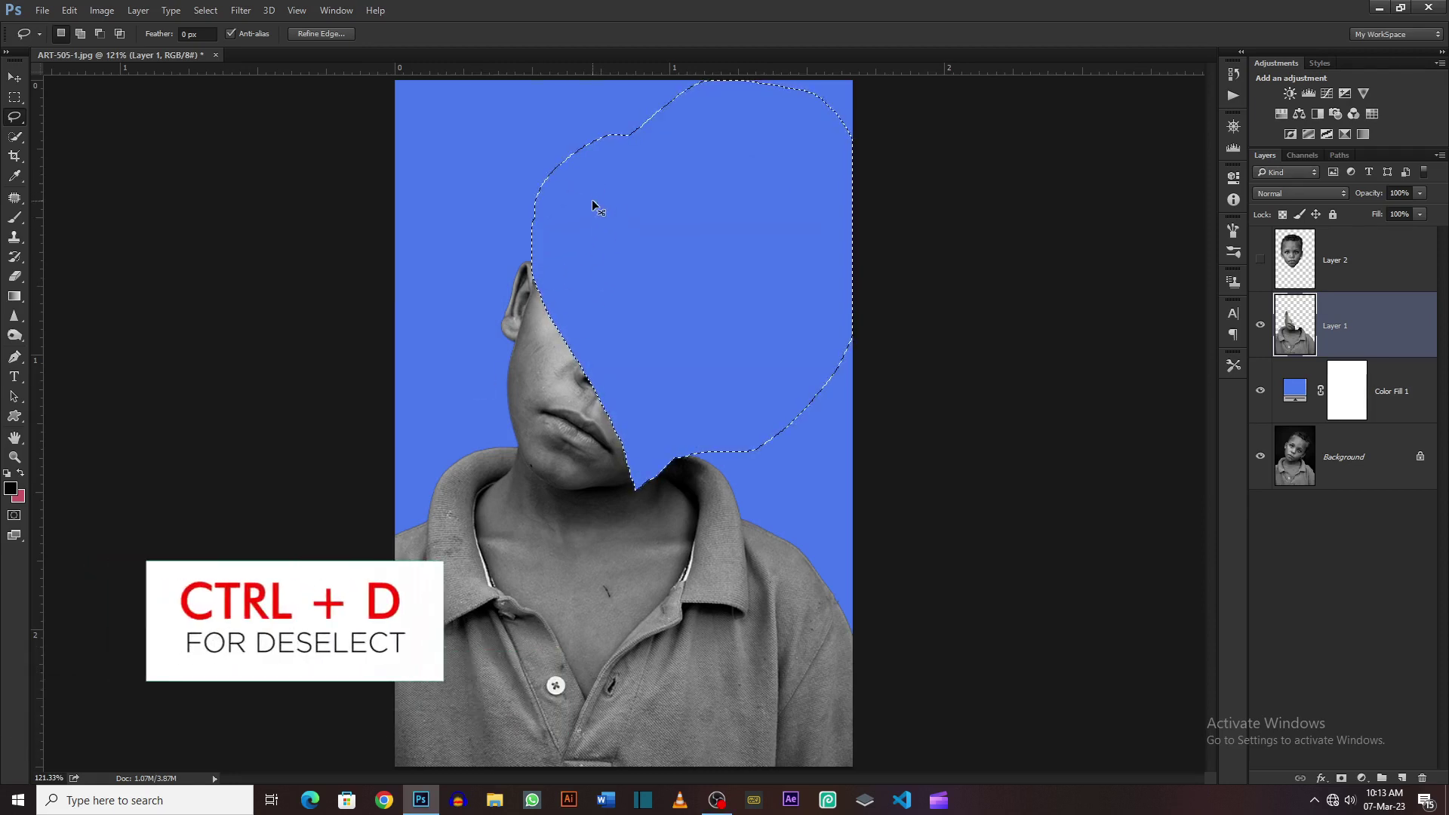
pyautogui.hotkey('ctrl', 'd')
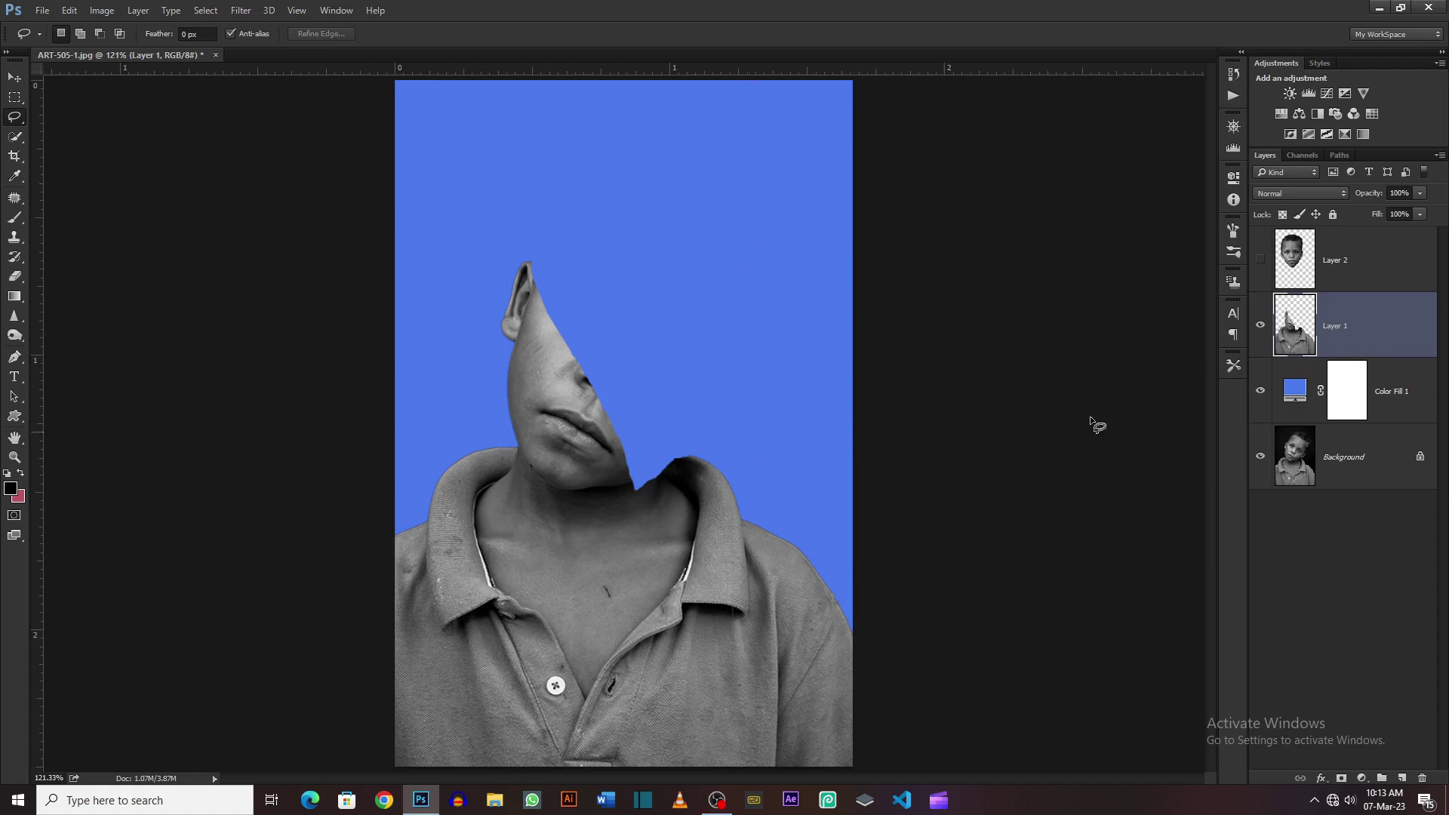
pyautogui.click(1261, 259)
pyautogui.press('v')
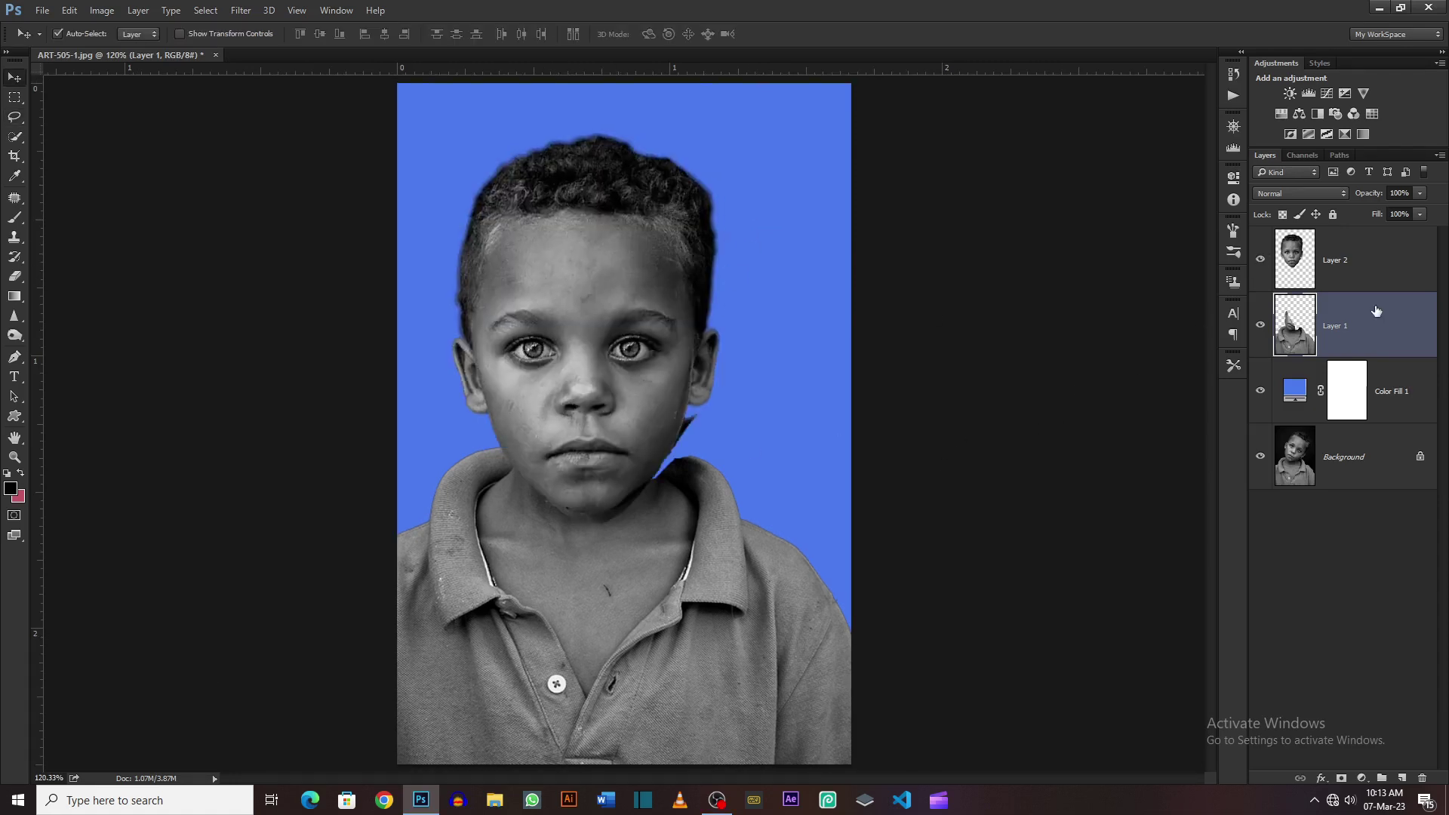
# Erase the stray neck sliver on Layer 2 with the Eraser Tool
pyautogui.click(1400, 254)
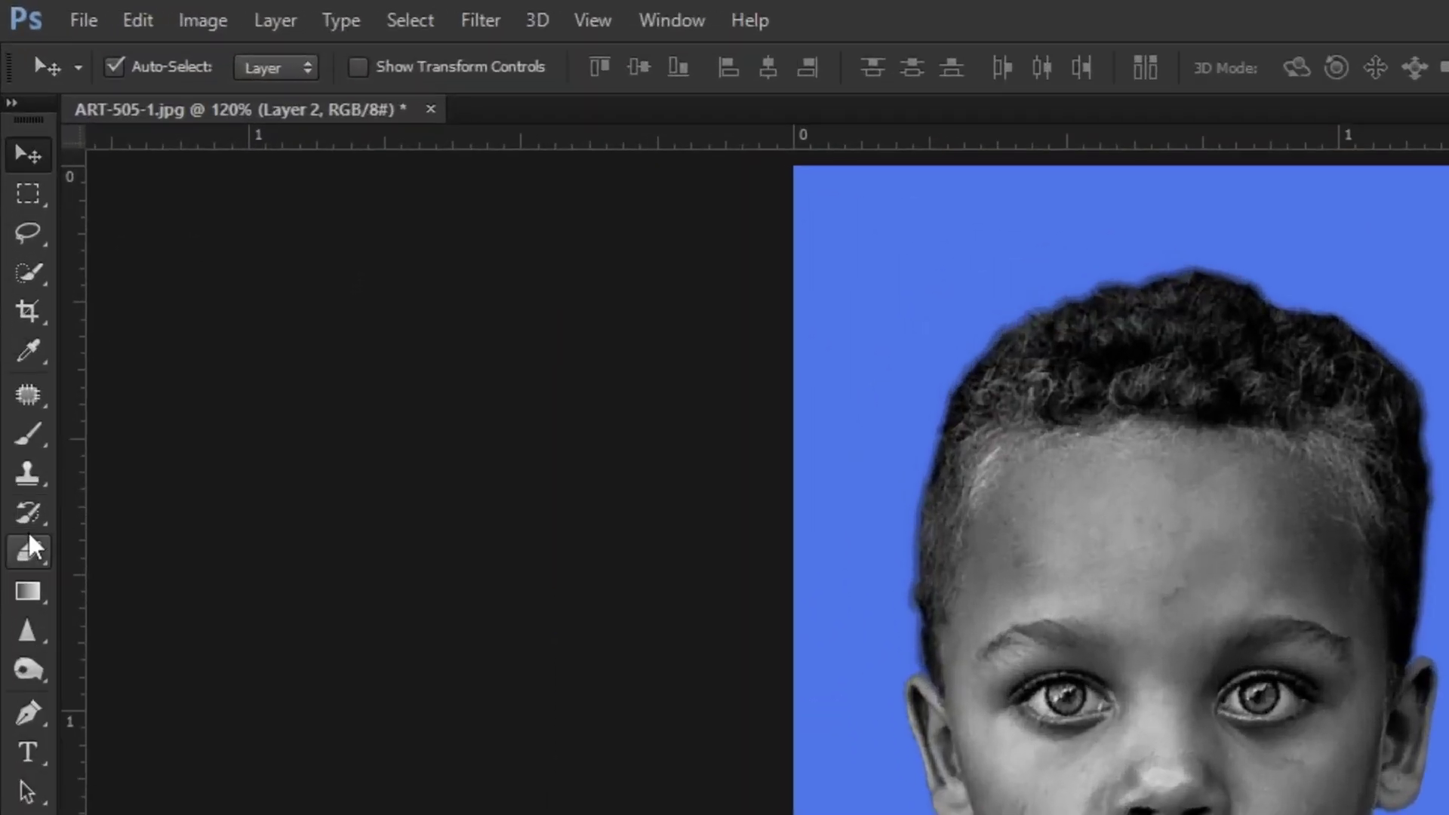
pyautogui.click(15, 273)
pyautogui.click(157, 545)
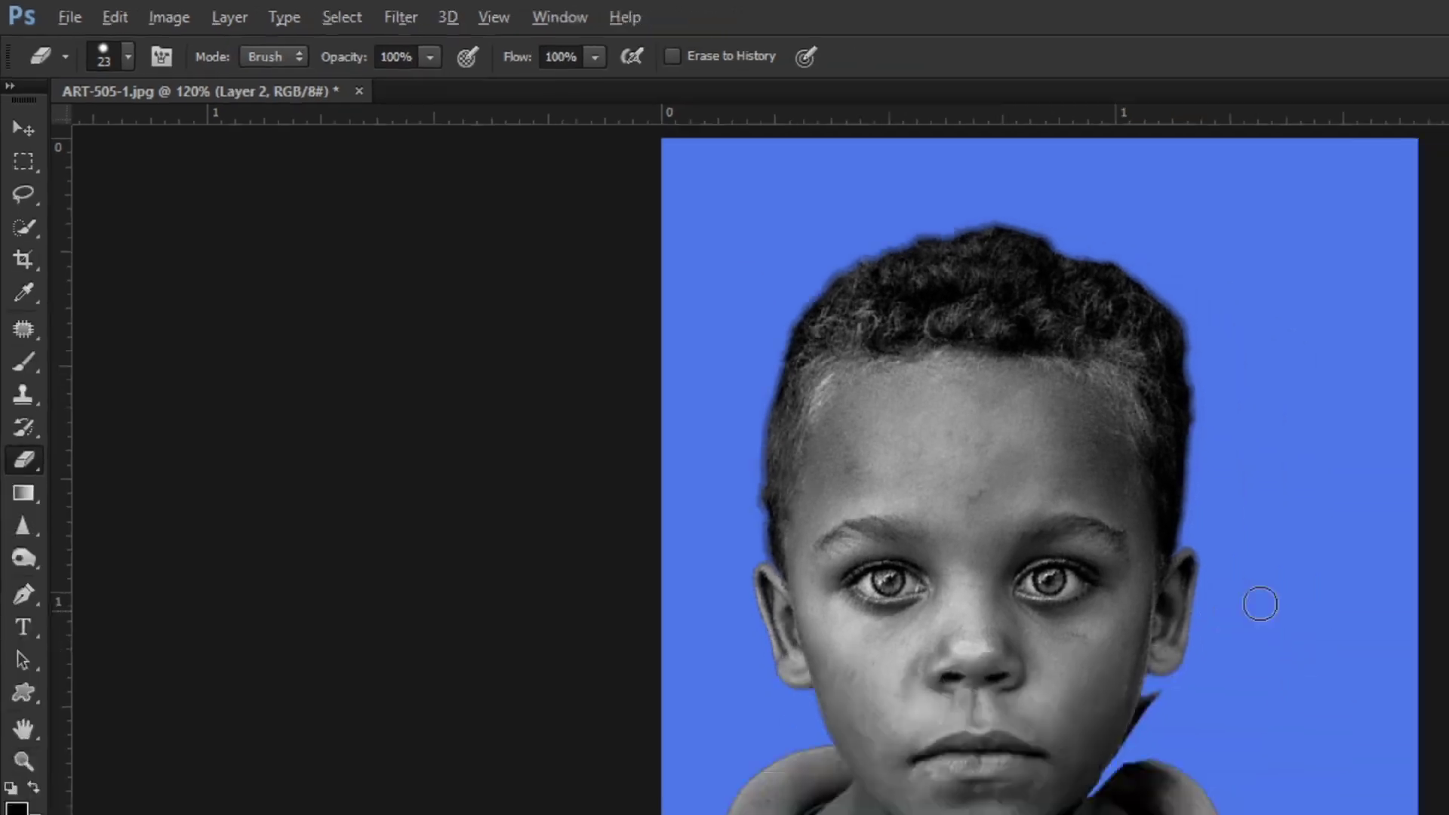
pyautogui.keyDown('alt'); pyautogui.rightClick(778, 312); pyautogui.keyUp('alt')
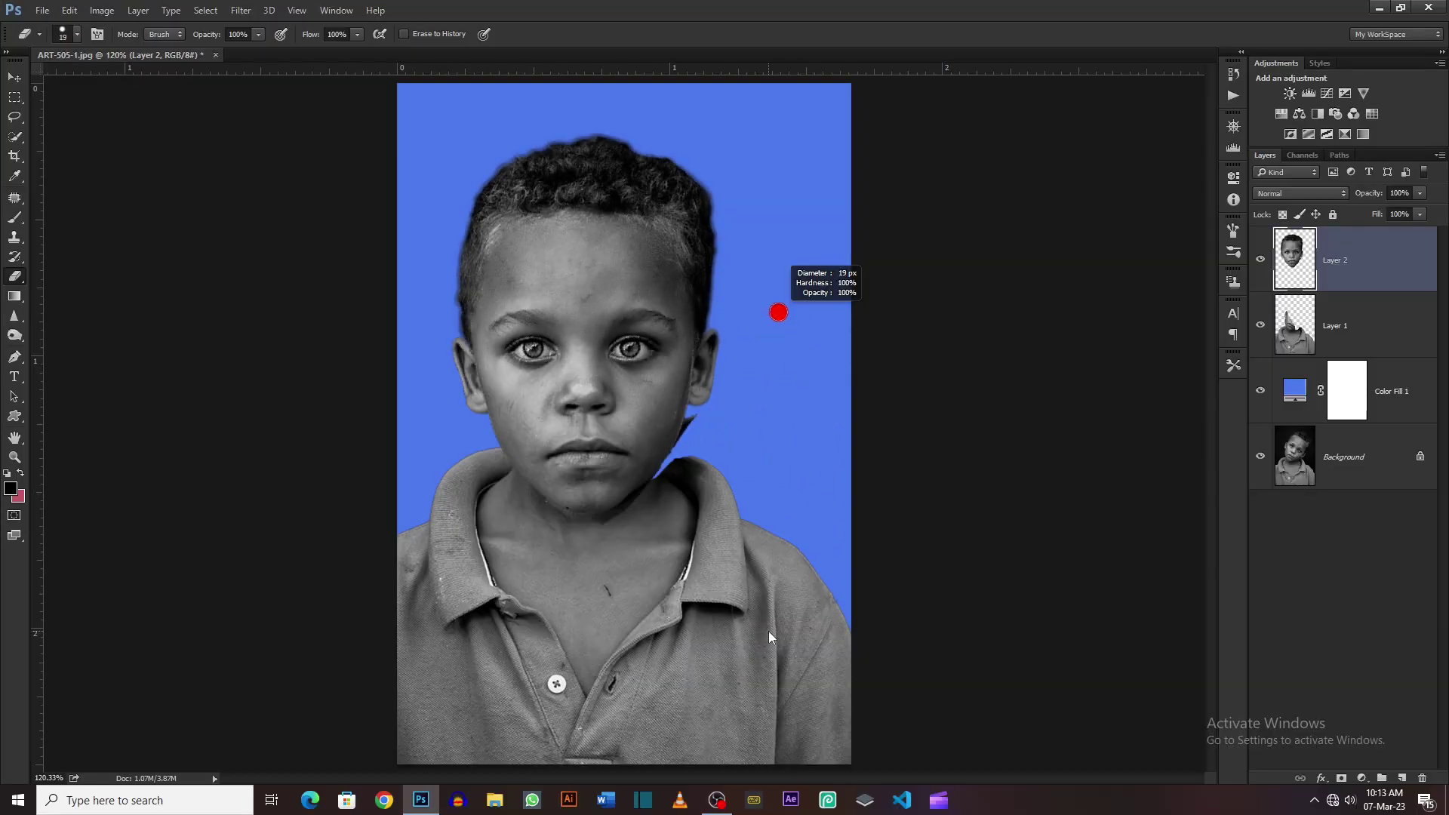
pyautogui.scroll(3, 680, 468)
pyautogui.scroll(3, 664, 490)
pyautogui.scroll(3, 655, 526)
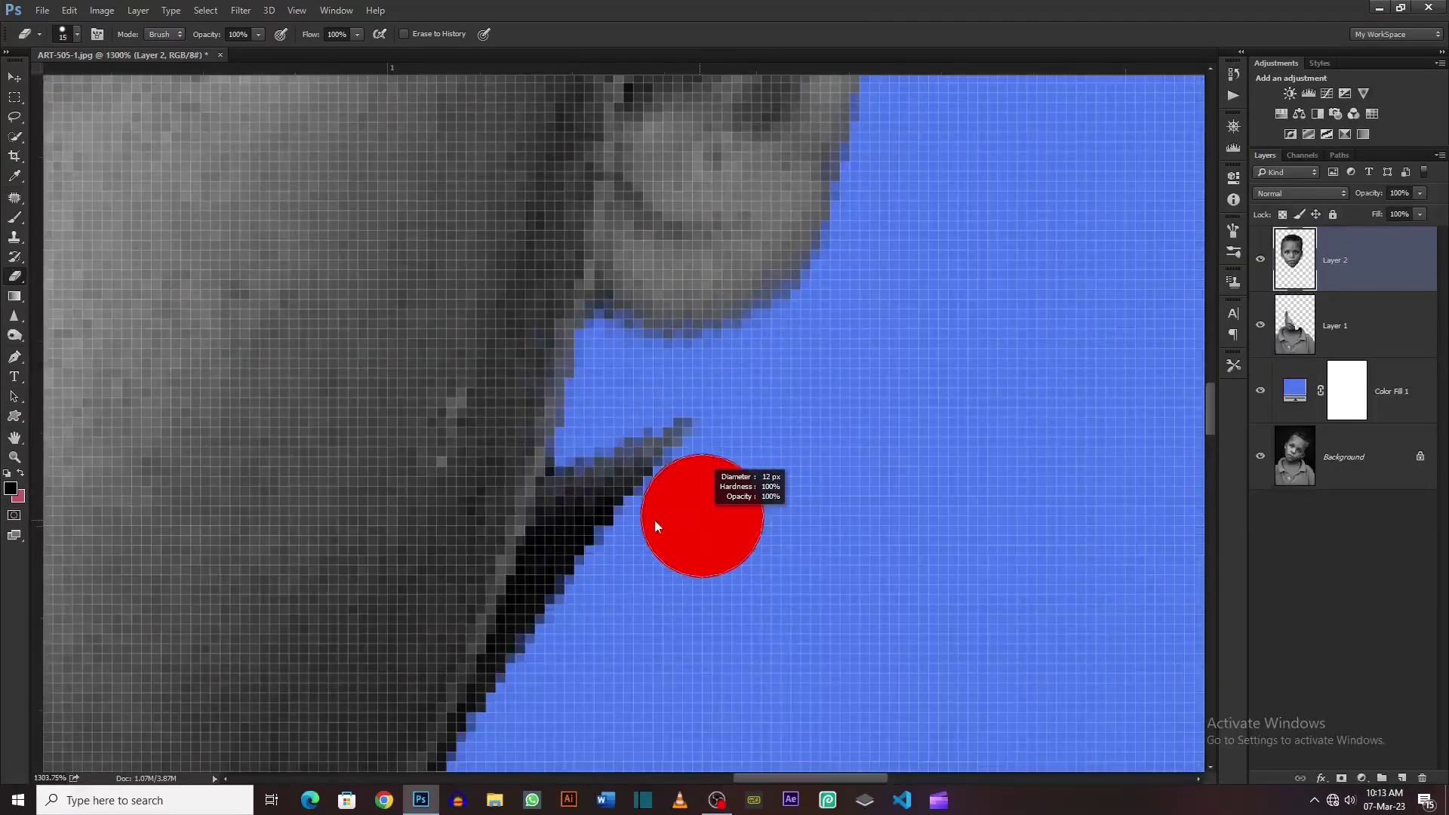
pyautogui.scroll(-5, 676, 515)
pyautogui.moveTo(657, 249)
pyautogui.mouseDown()
pyautogui.moveTo(668, 176)
pyautogui.moveTo(599, 291)
pyautogui.moveTo(604, 210)
pyautogui.moveTo(792, 226)
pyautogui.moveTo(908, 329)
pyautogui.moveTo(740, 443)
pyautogui.mouseUp()
pyautogui.hotkey('ctrl', '0')
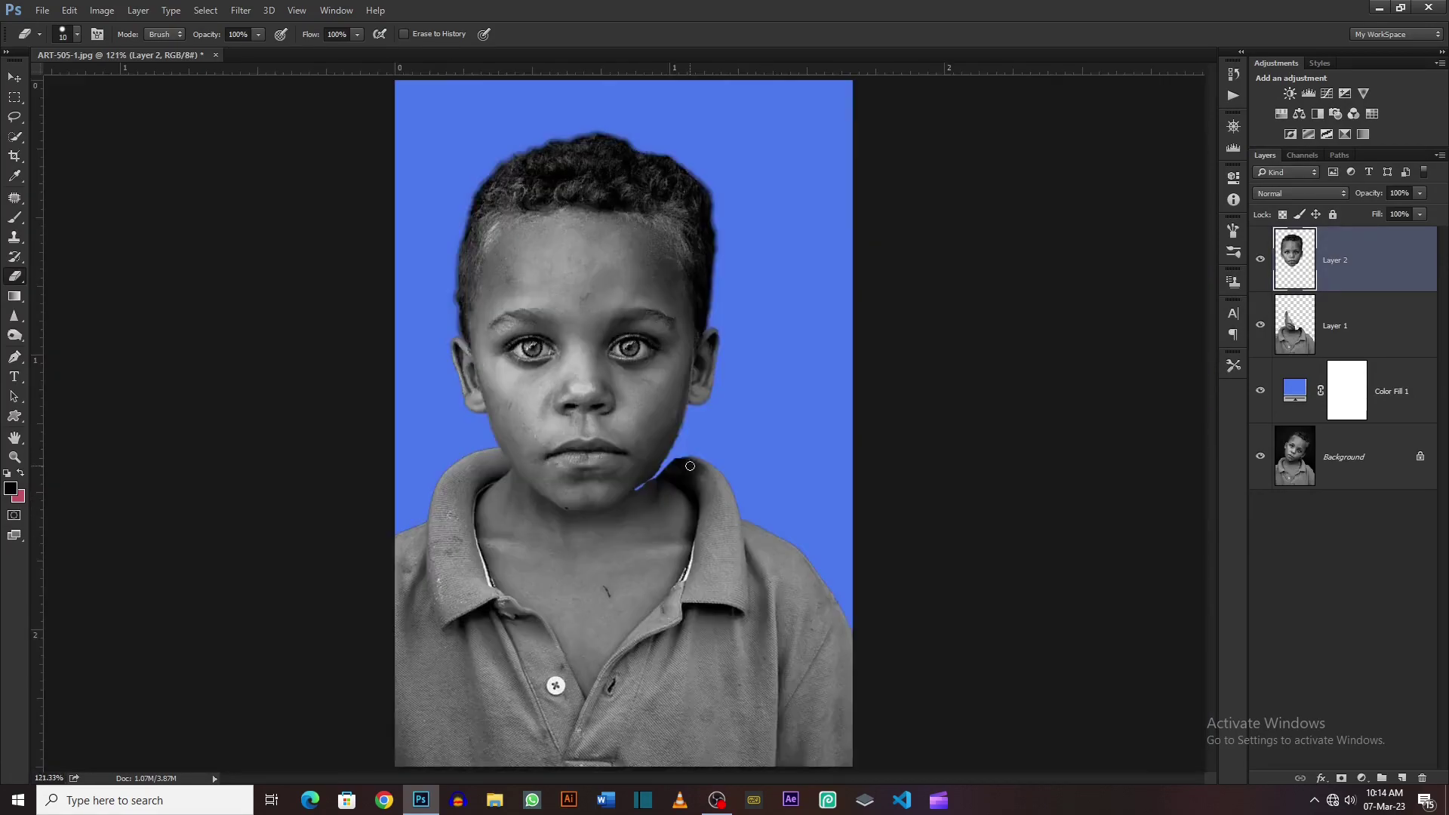
pyautogui.scroll(3, 669, 498)
pyautogui.scroll(2, 679, 453)
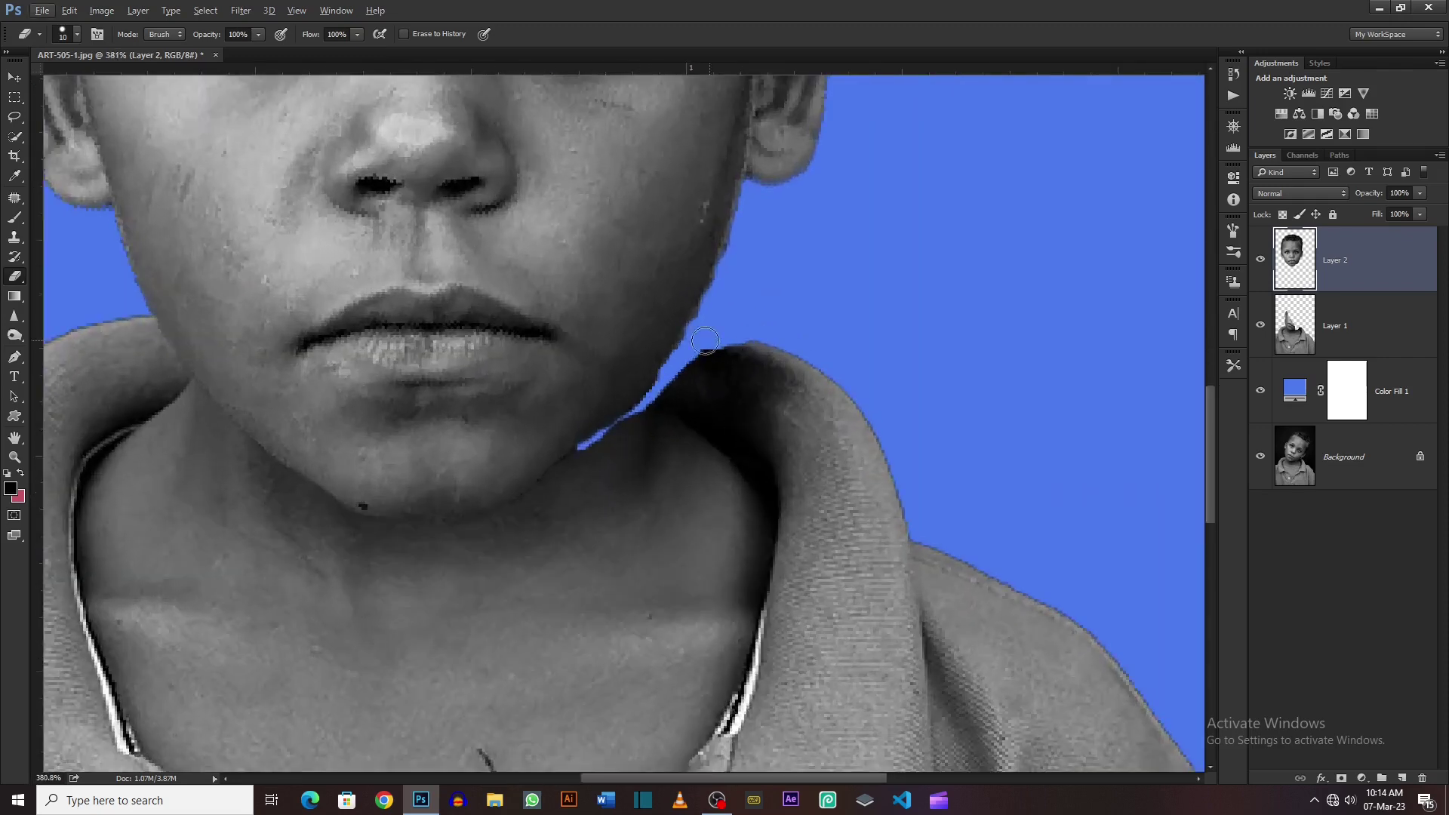
# Clone neck skin on Layer 1 over the blue strip along the jaw
pyautogui.press('v')
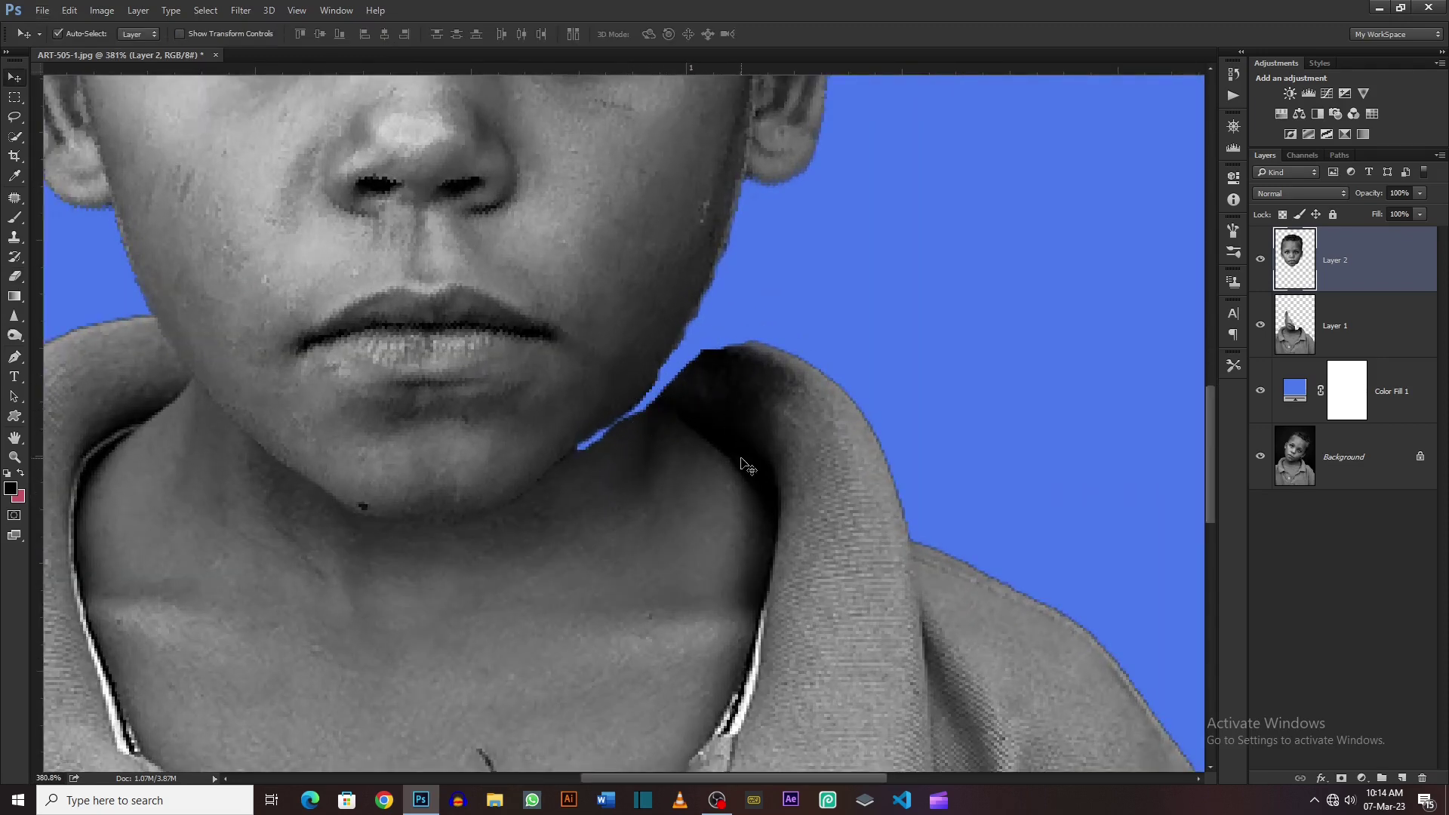
pyautogui.click(1368, 323)
pyautogui.click(14, 218)
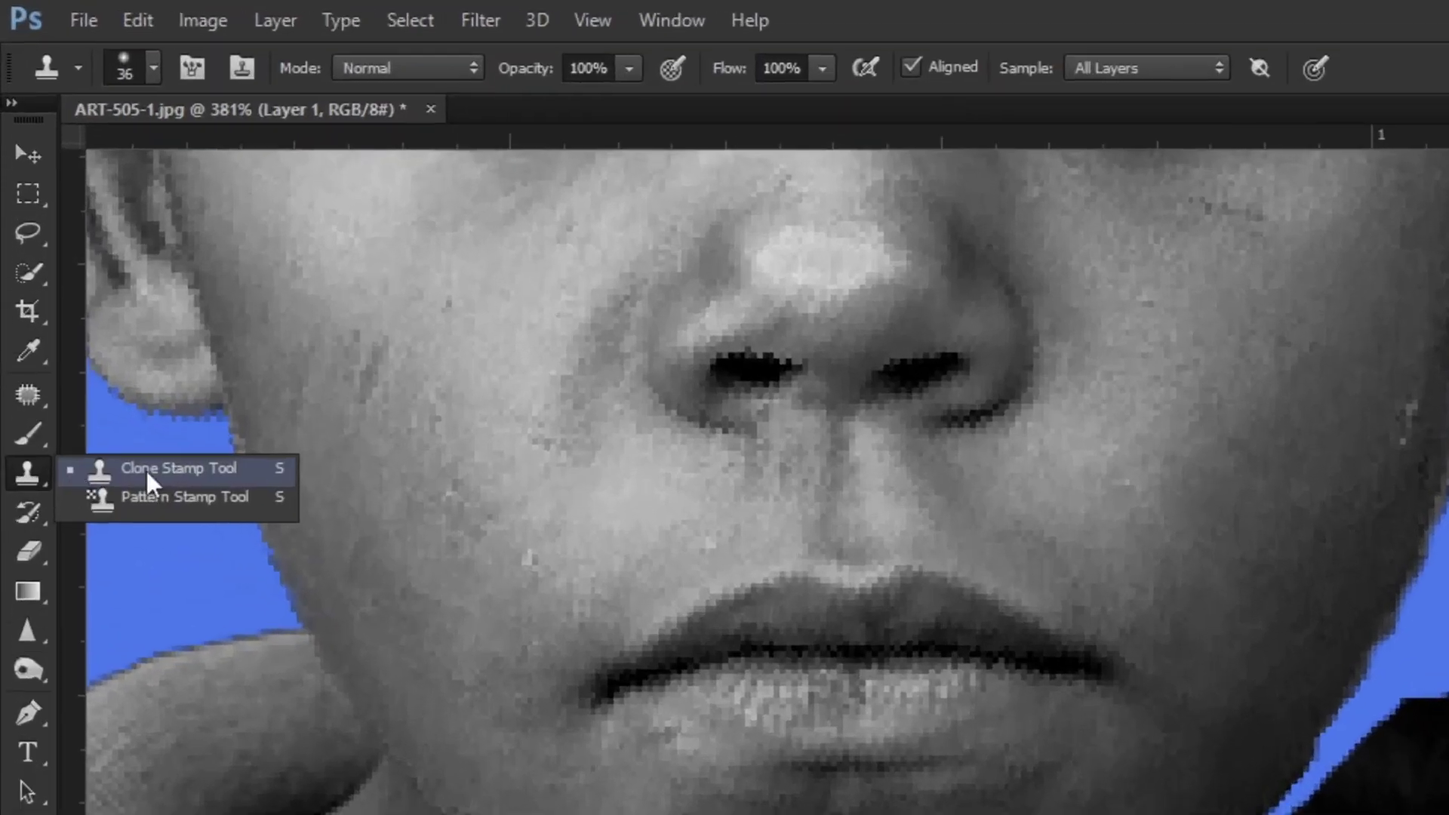
pyautogui.click(81, 259)
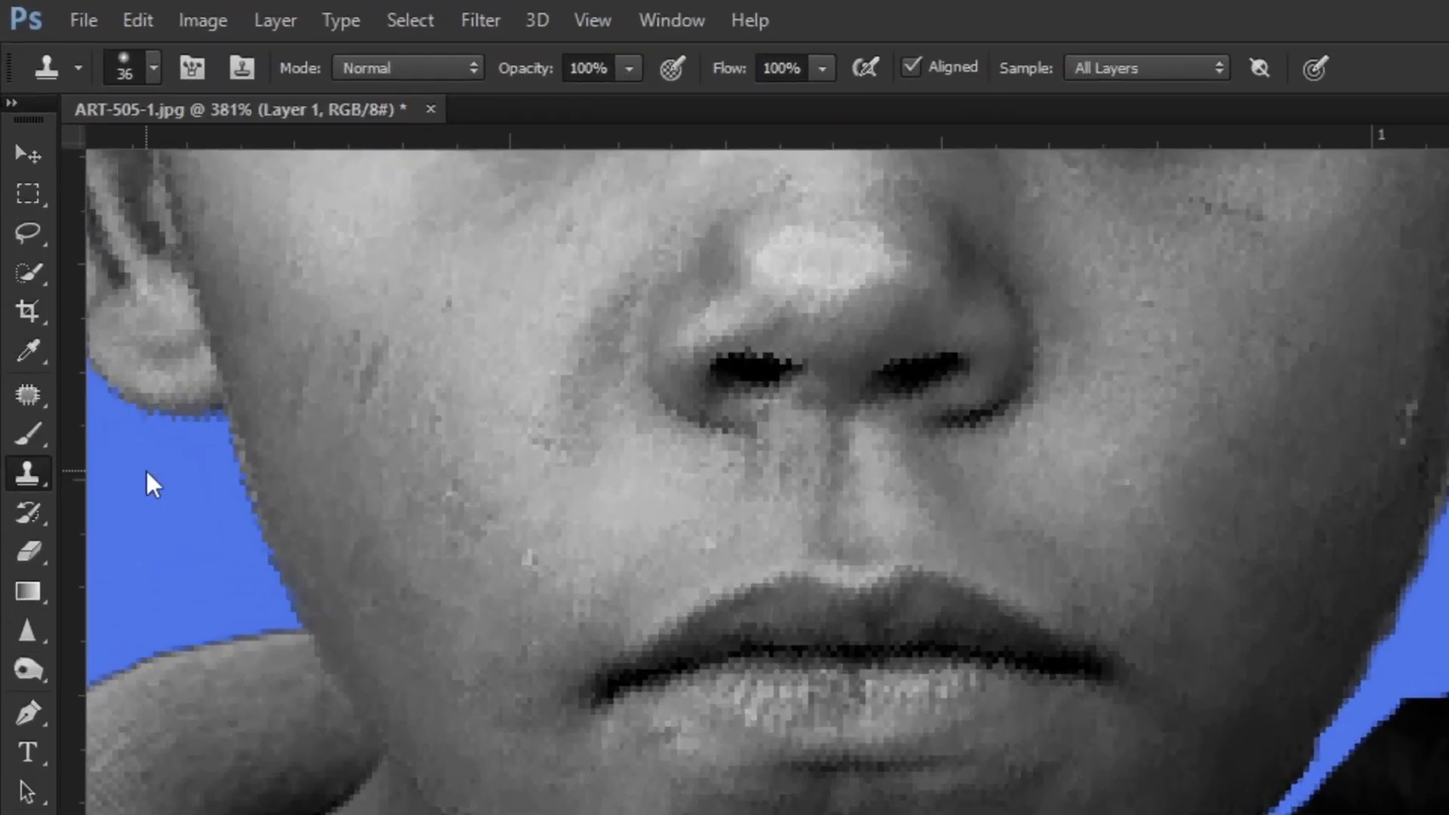
pyautogui.scroll(3, 691, 410)
pyautogui.keyDown('alt'); pyautogui.click(691, 409); pyautogui.keyUp('alt')
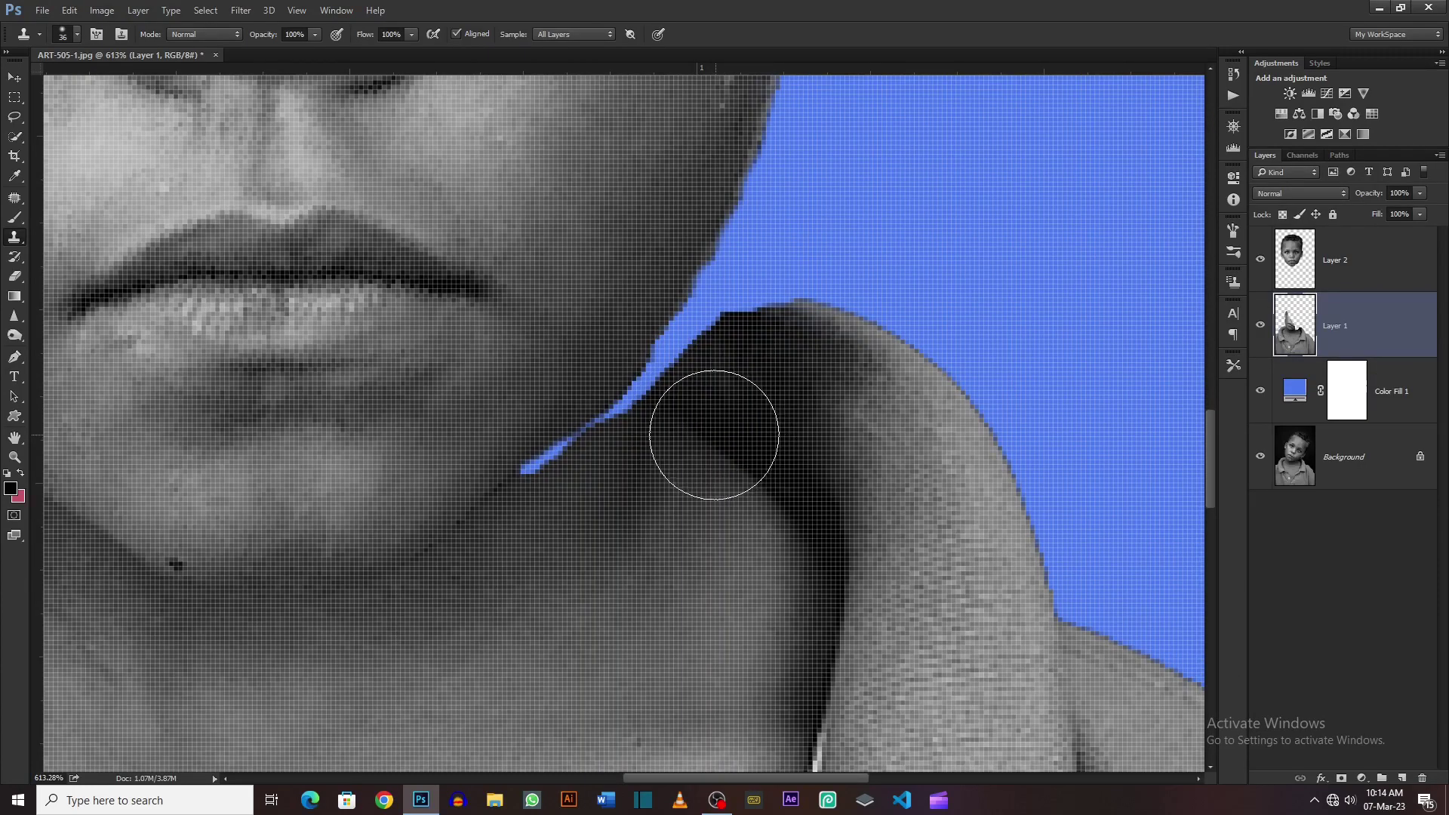
pyautogui.moveTo(711, 436)
pyautogui.mouseDown()
pyautogui.moveTo(731, 341)
pyautogui.moveTo(647, 420)
pyautogui.mouseUp()
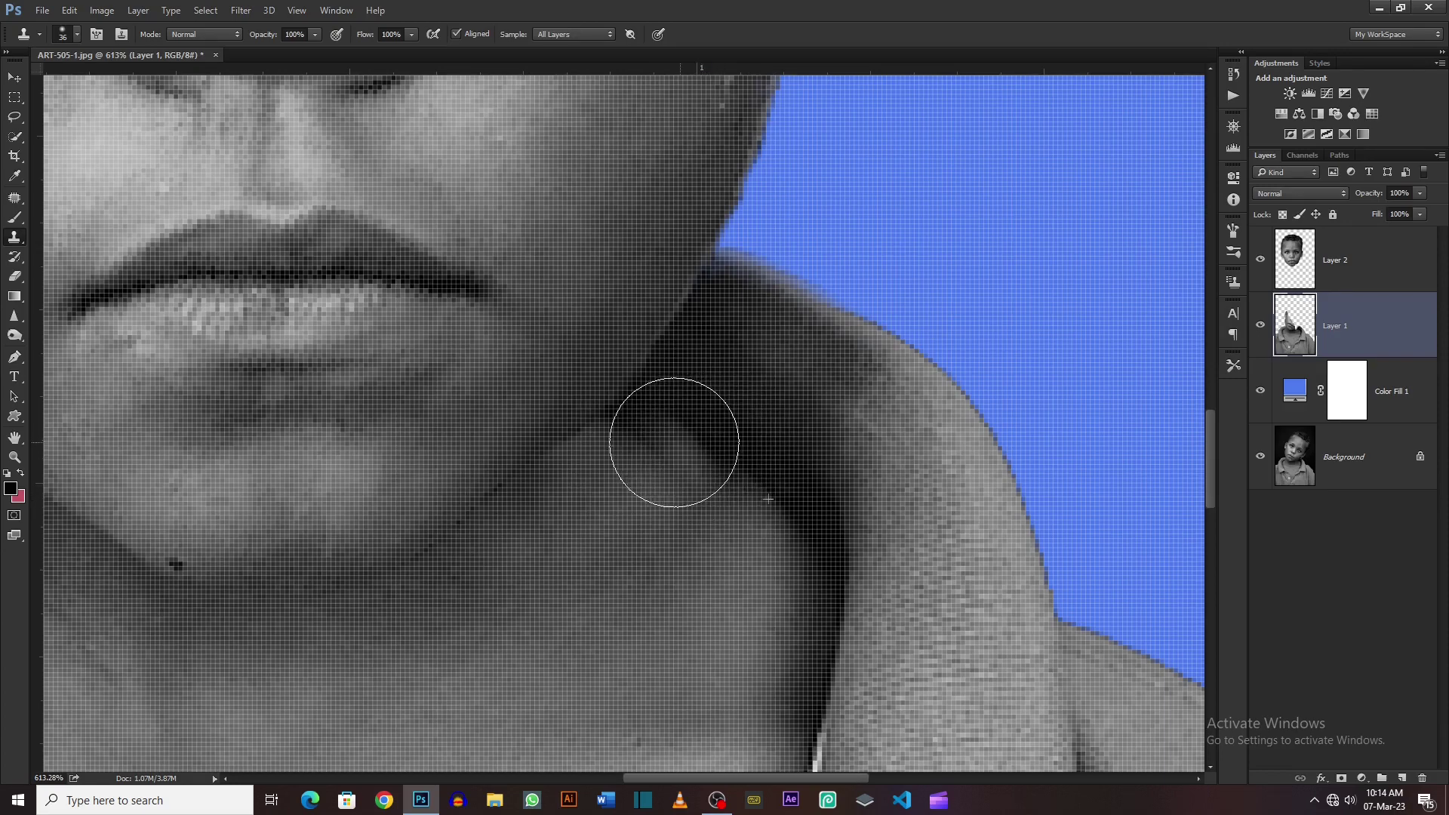
pyautogui.keyDown('alt'); pyautogui.scroll(3, 669, 443); pyautogui.keyUp('alt')
pyautogui.hotkey('ctrl', '0')
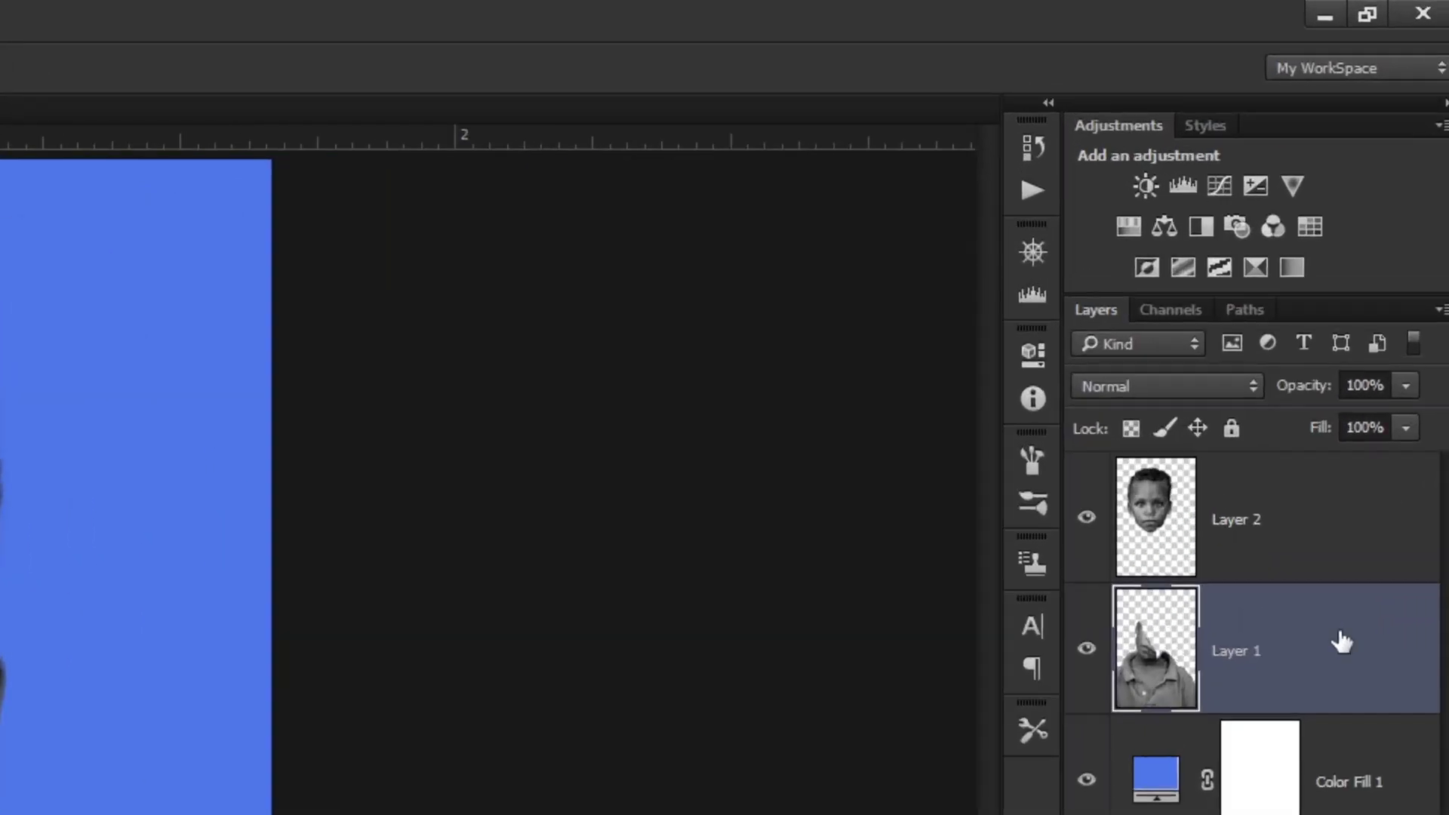
pyautogui.press('shift')
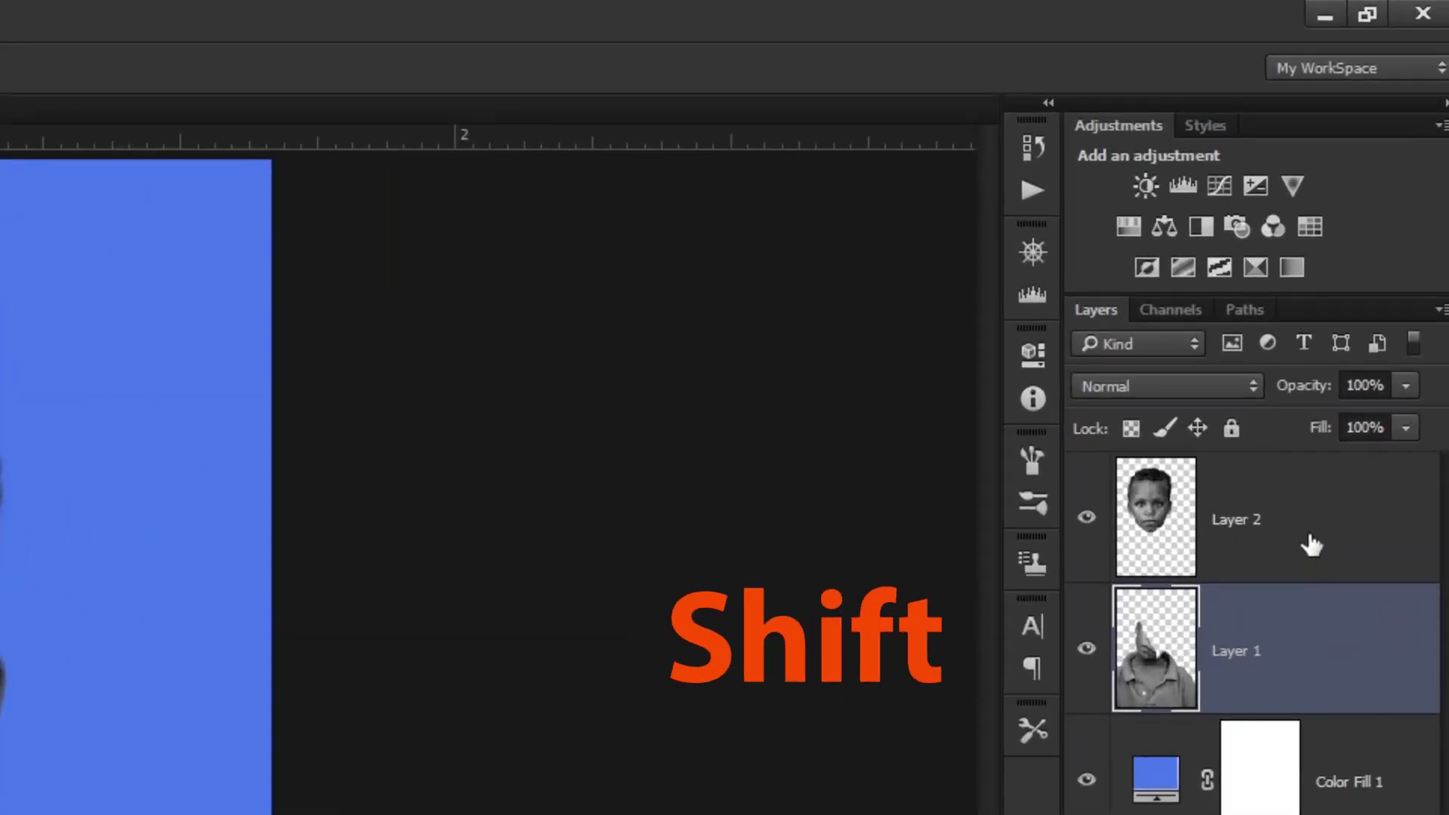
# Merge Layer 1 and Layer 2 into one layer and shift it about 40 px right
pyautogui.keyDown('shift'); pyautogui.click(1311, 544); pyautogui.keyUp('shift')
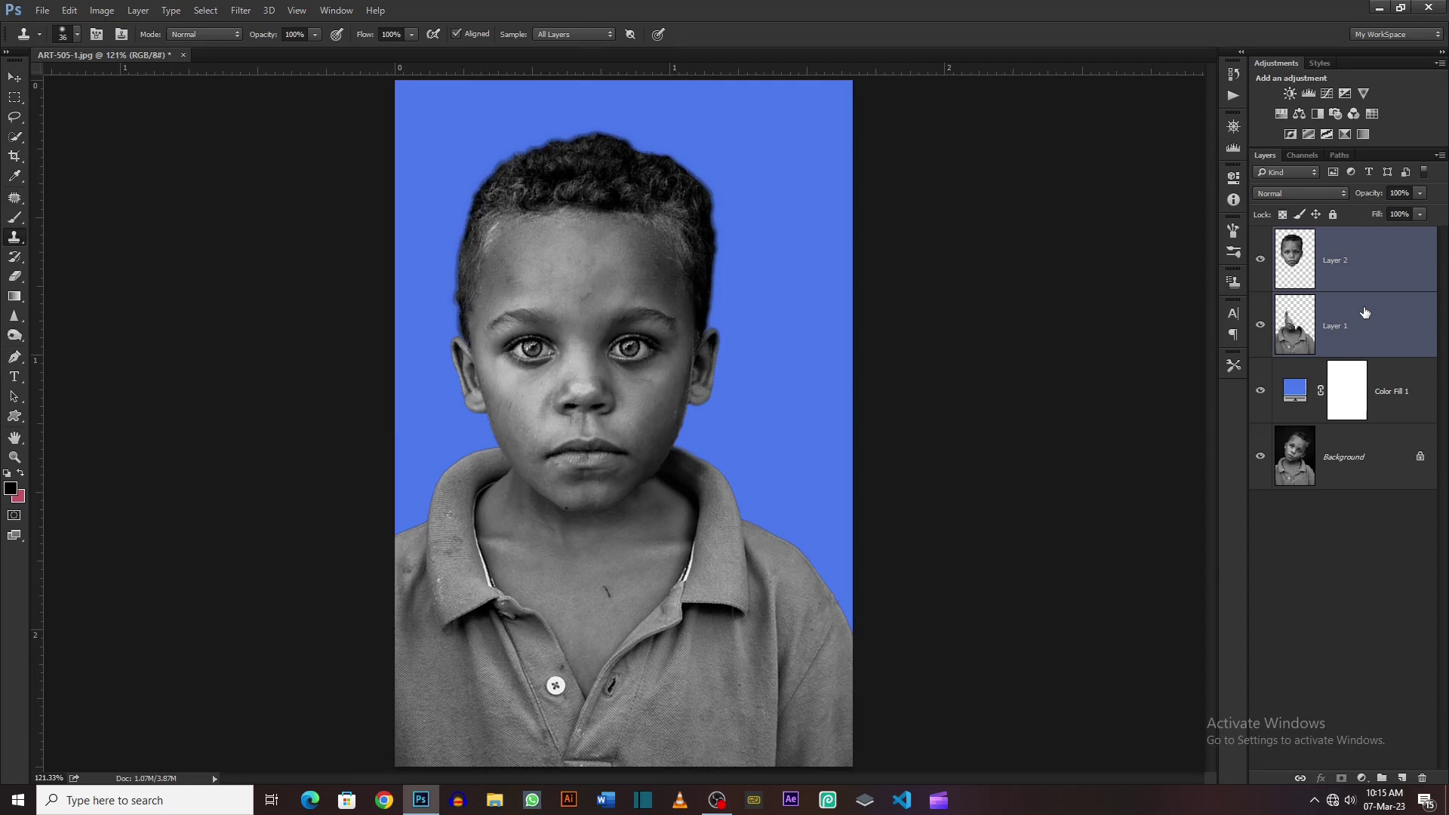
pyautogui.hotkey('ctrl', 'e')
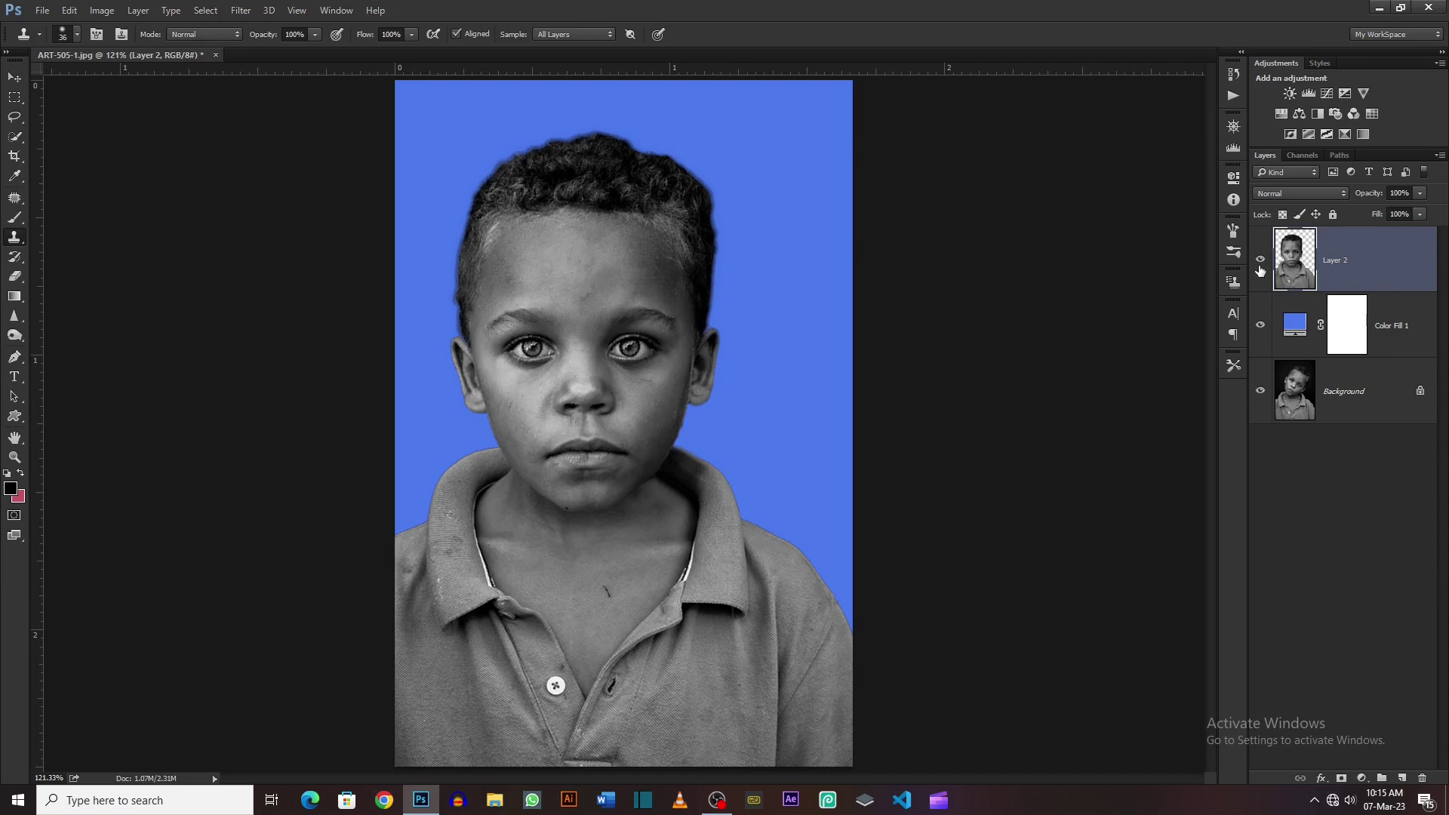
pyautogui.click(1259, 260)
pyautogui.click(1259, 259)
pyautogui.press('v')
pyautogui.moveTo(520, 331); pyautogui.dragTo(550, 331)
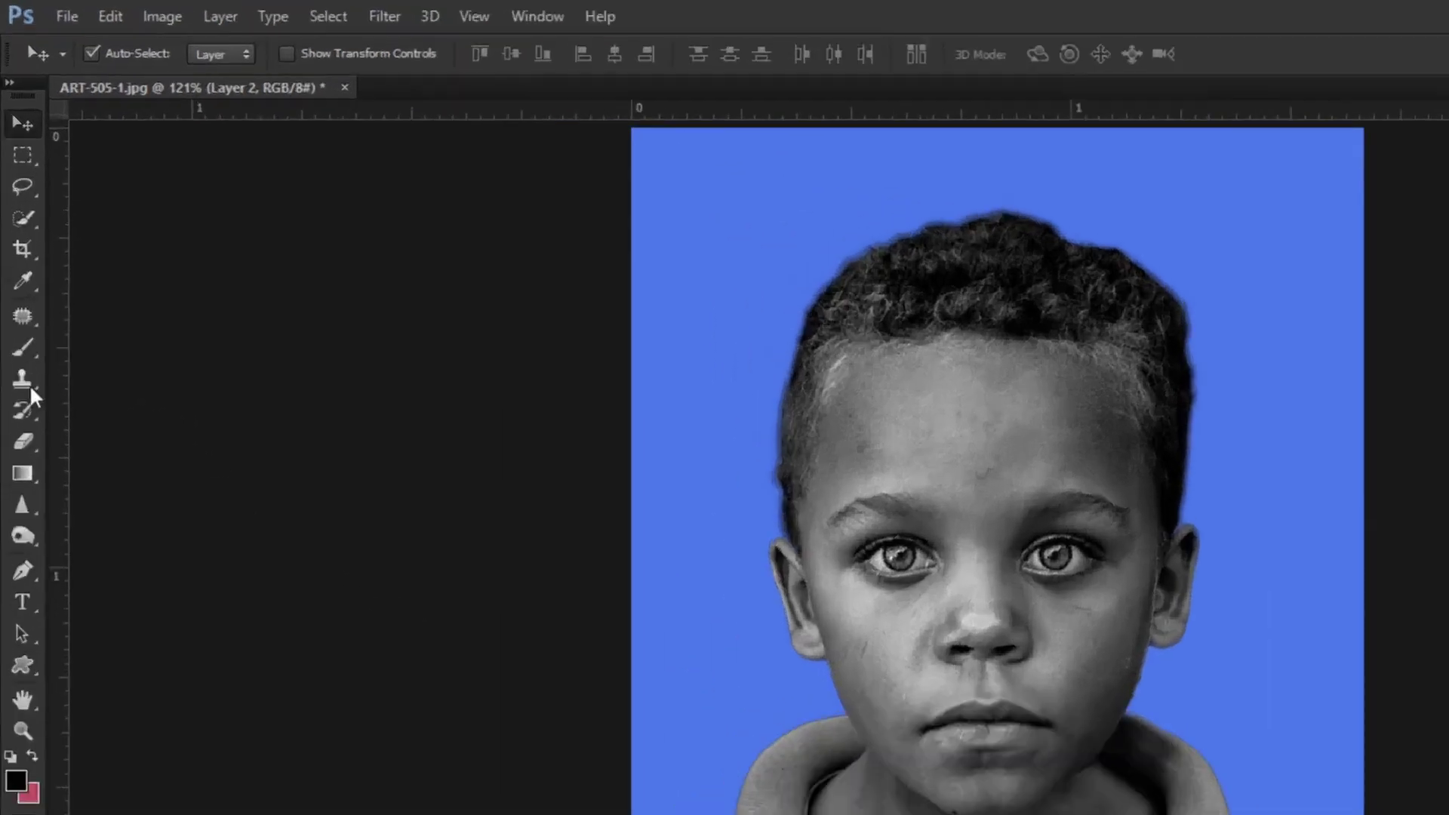
# Clone shirt fabric, with the Clone Source panel open, over the blue gap along the left shoulder
pyautogui.click(14, 236)
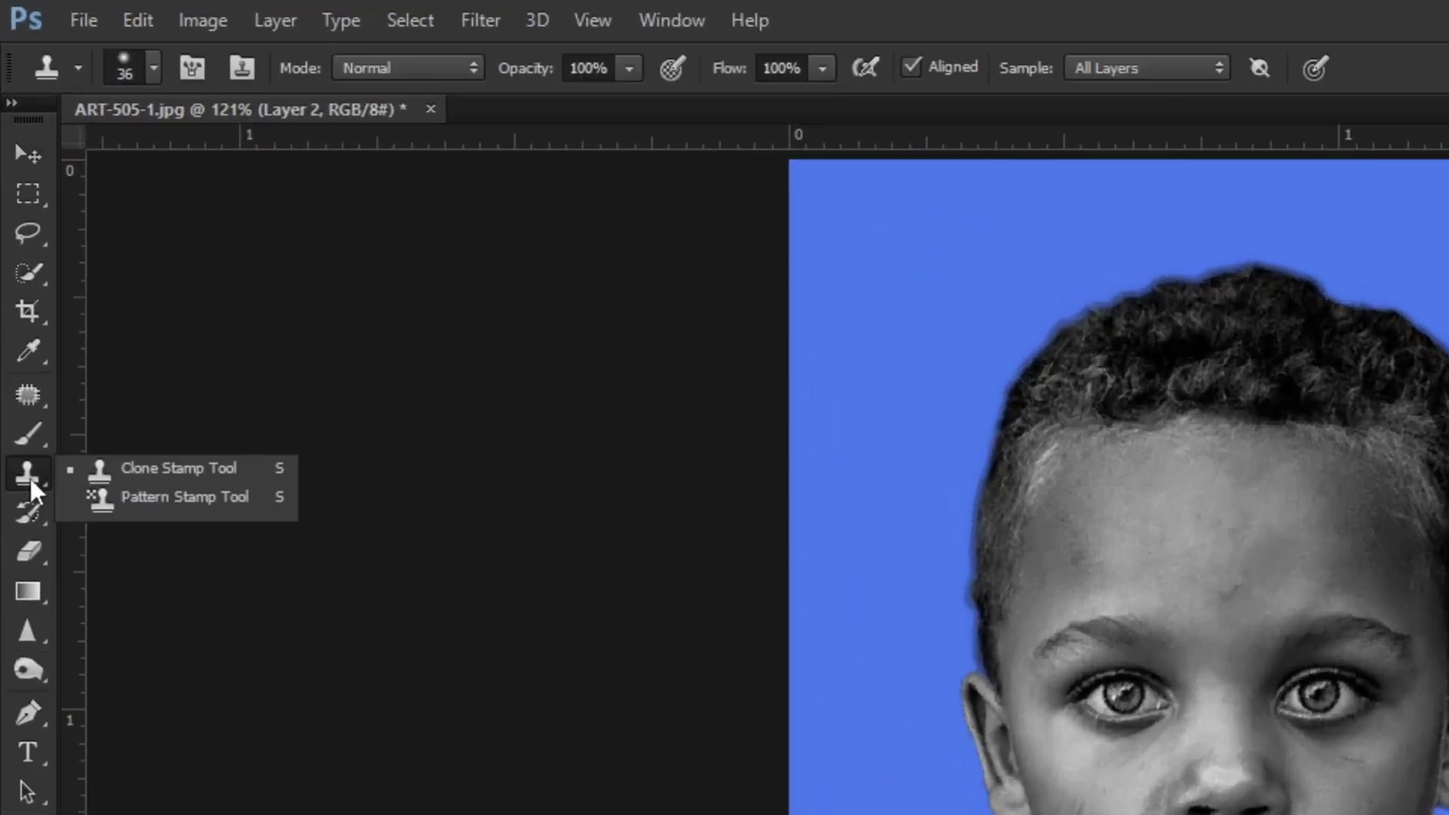
pyautogui.click(173, 468)
pyautogui.press('alt')
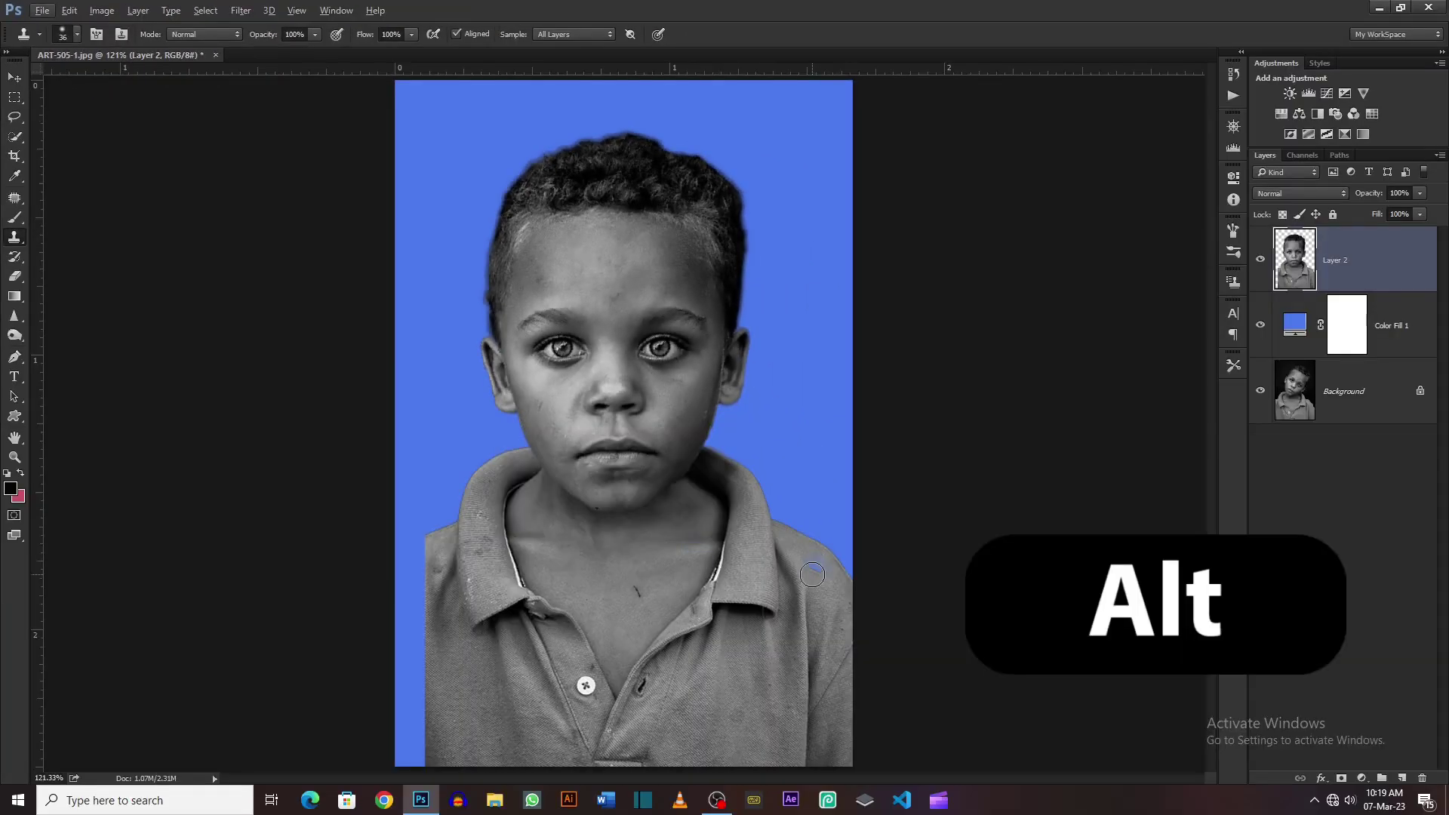
pyautogui.keyDown('alt'); pyautogui.click(812, 575); pyautogui.keyUp('alt')
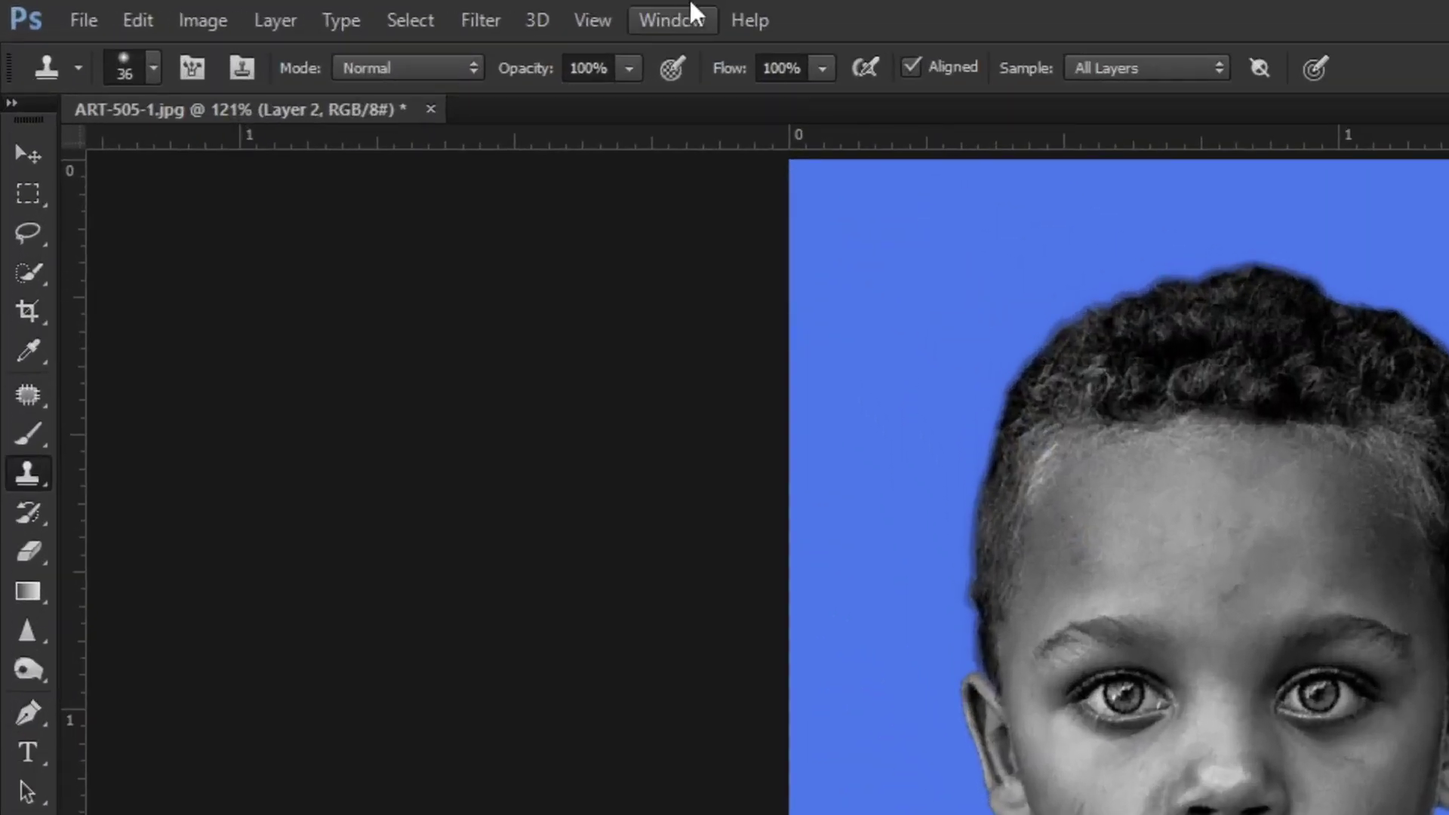
pyautogui.click(679, 6)
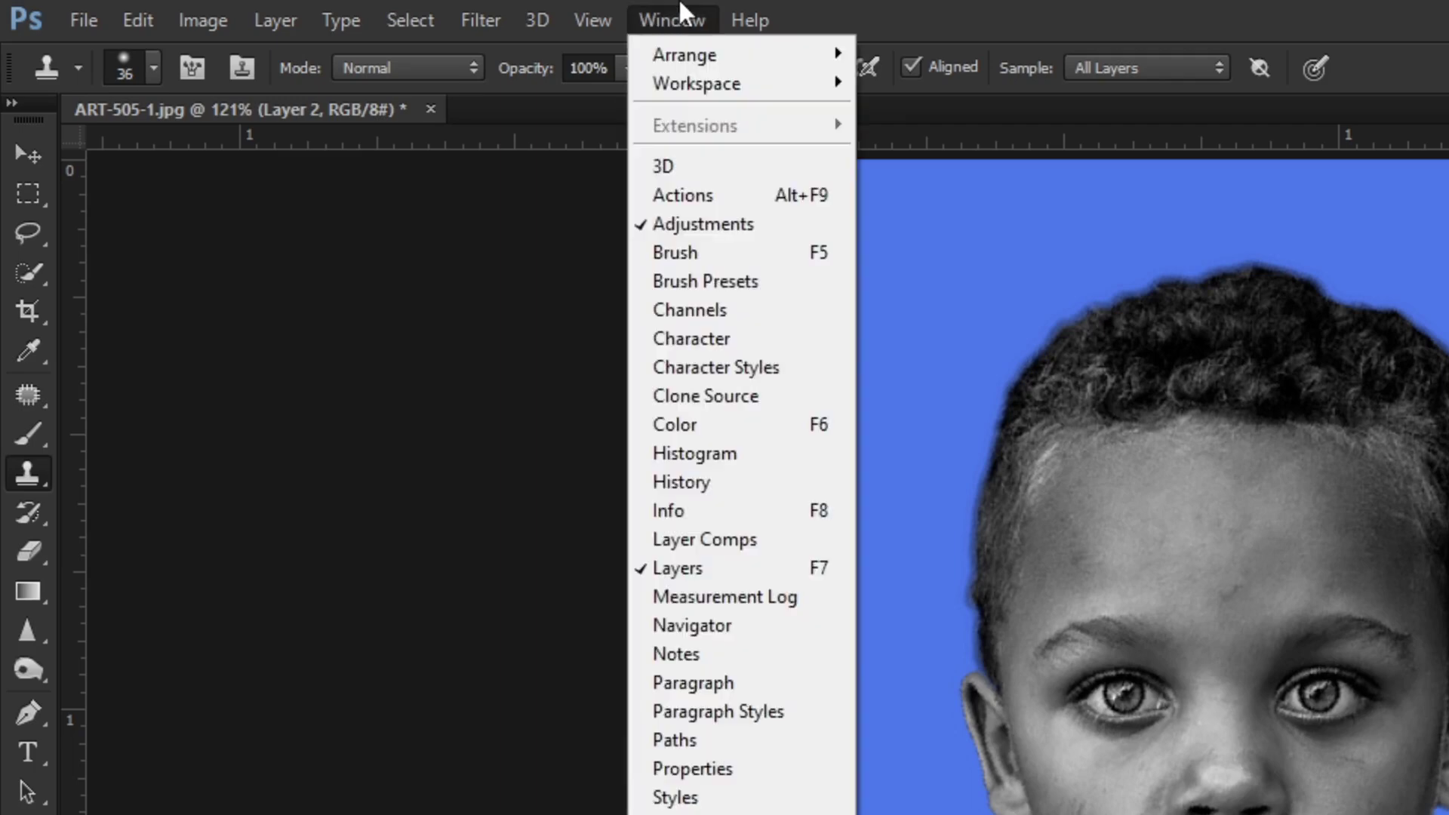
pyautogui.click(737, 397)
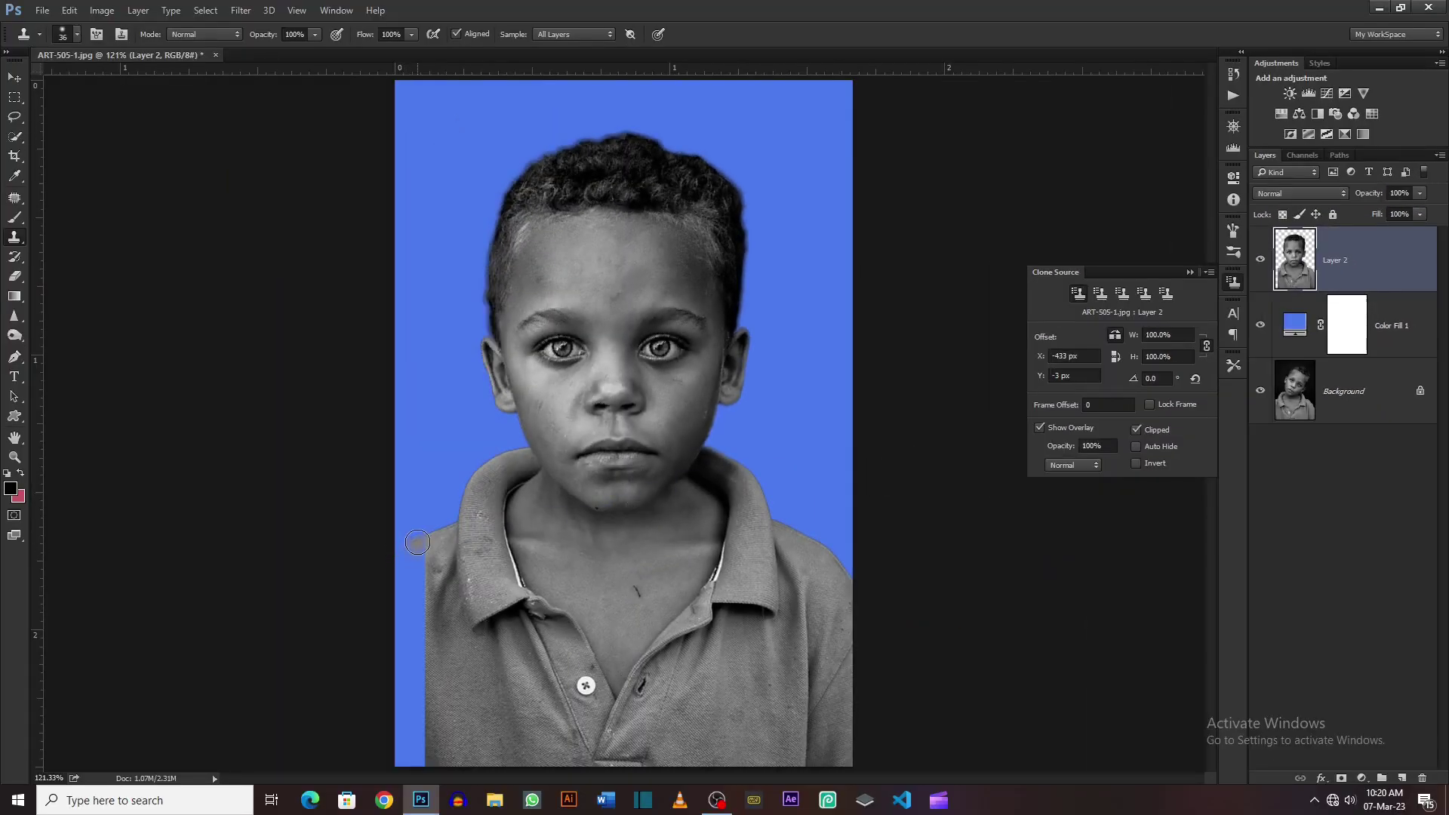
pyautogui.moveTo(421, 541)
pyautogui.mouseDown()
pyautogui.moveTo(403, 604)
pyautogui.moveTo(412, 650)
pyautogui.mouseUp()
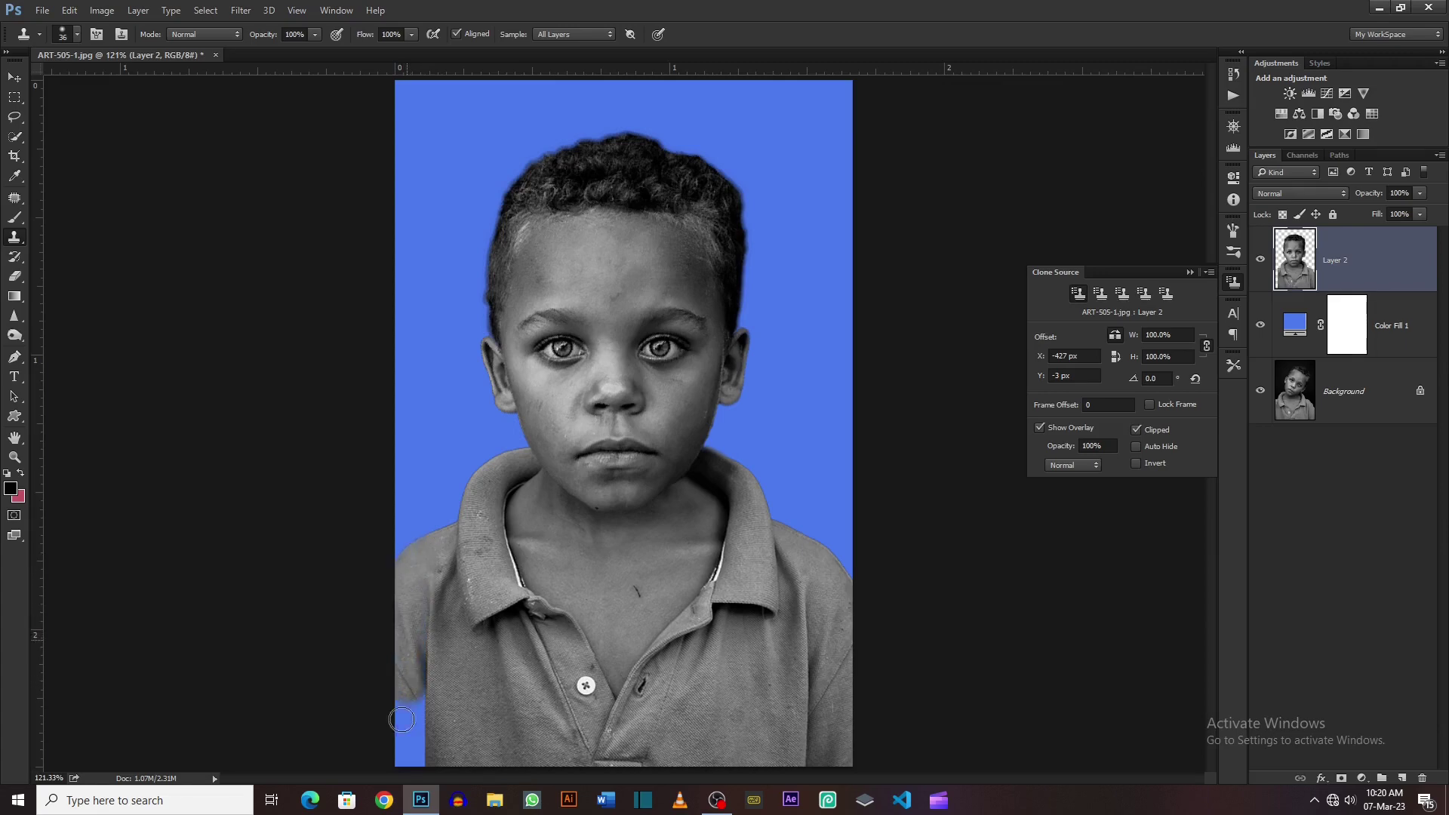
pyautogui.moveTo(401, 719); pyautogui.dragTo(406, 750)
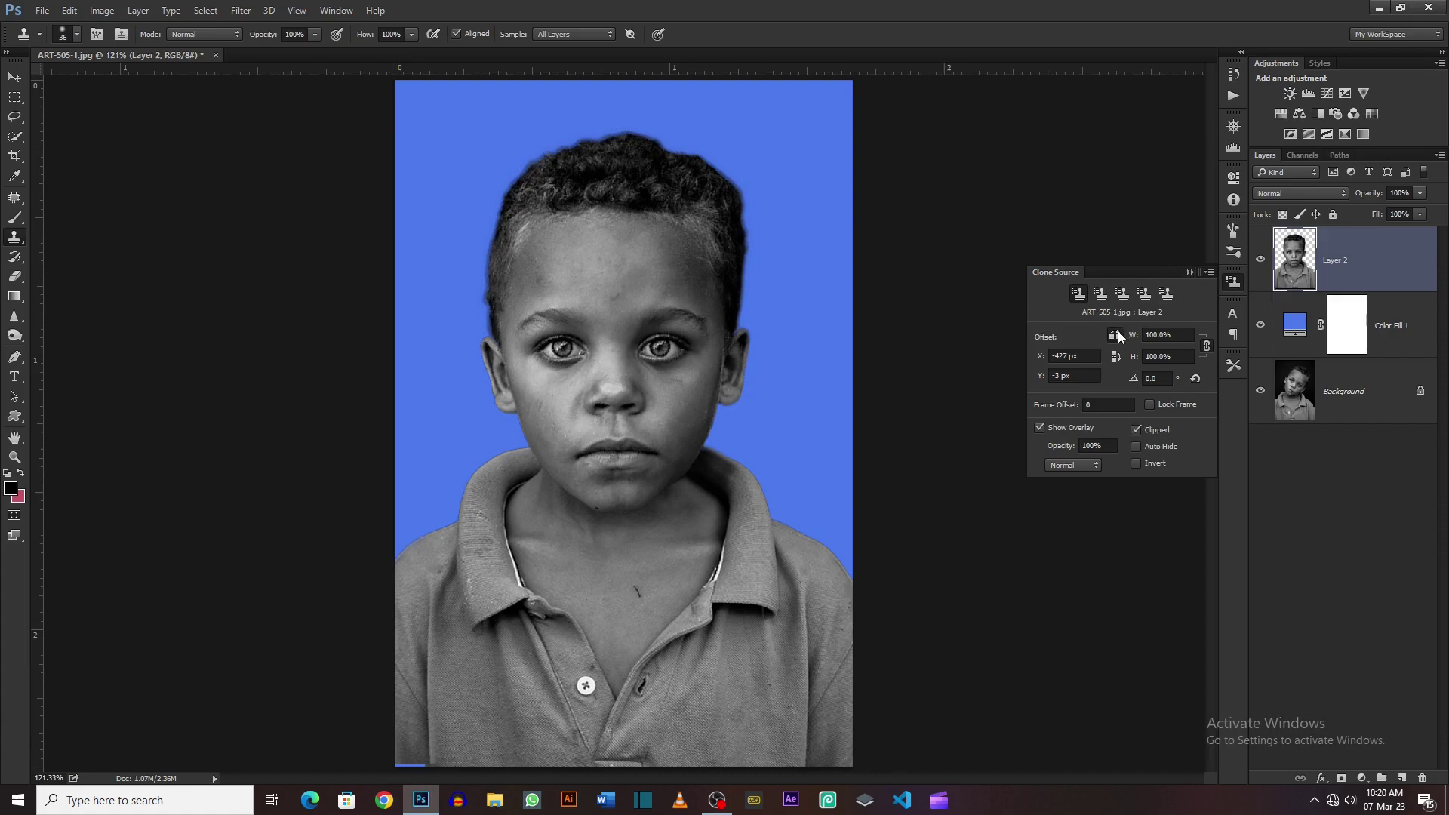
# Resample shirt texture and cover the remaining strips at the bottom-left corner and edge
pyautogui.click(1209, 272)
pyautogui.scroll(2, 663, 572)
pyautogui.scroll(4, 663, 572)
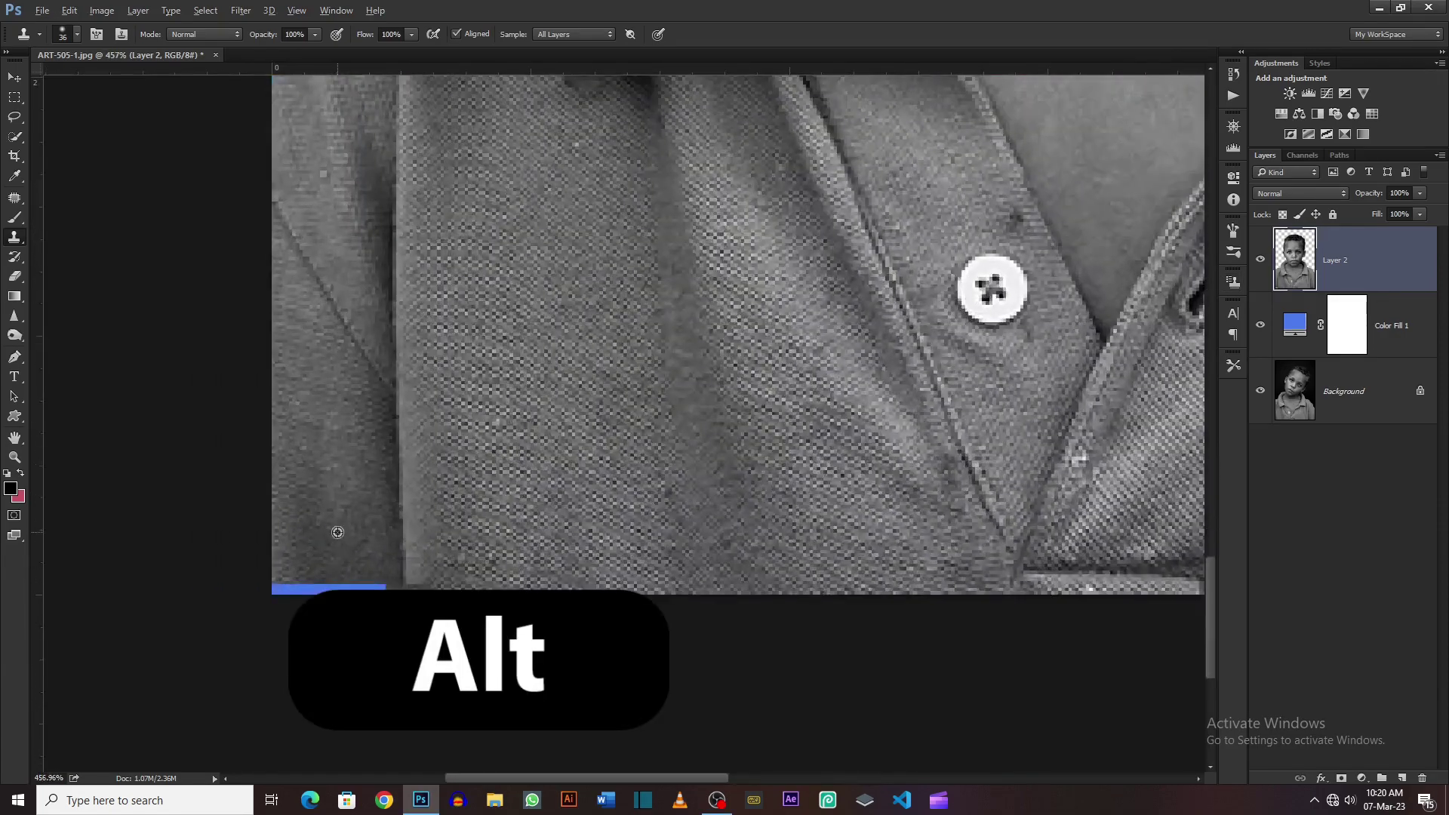
pyautogui.keyDown('alt'); pyautogui.click(324, 515); pyautogui.keyUp('alt')
pyautogui.moveTo(259, 631); pyautogui.dragTo(348, 613)
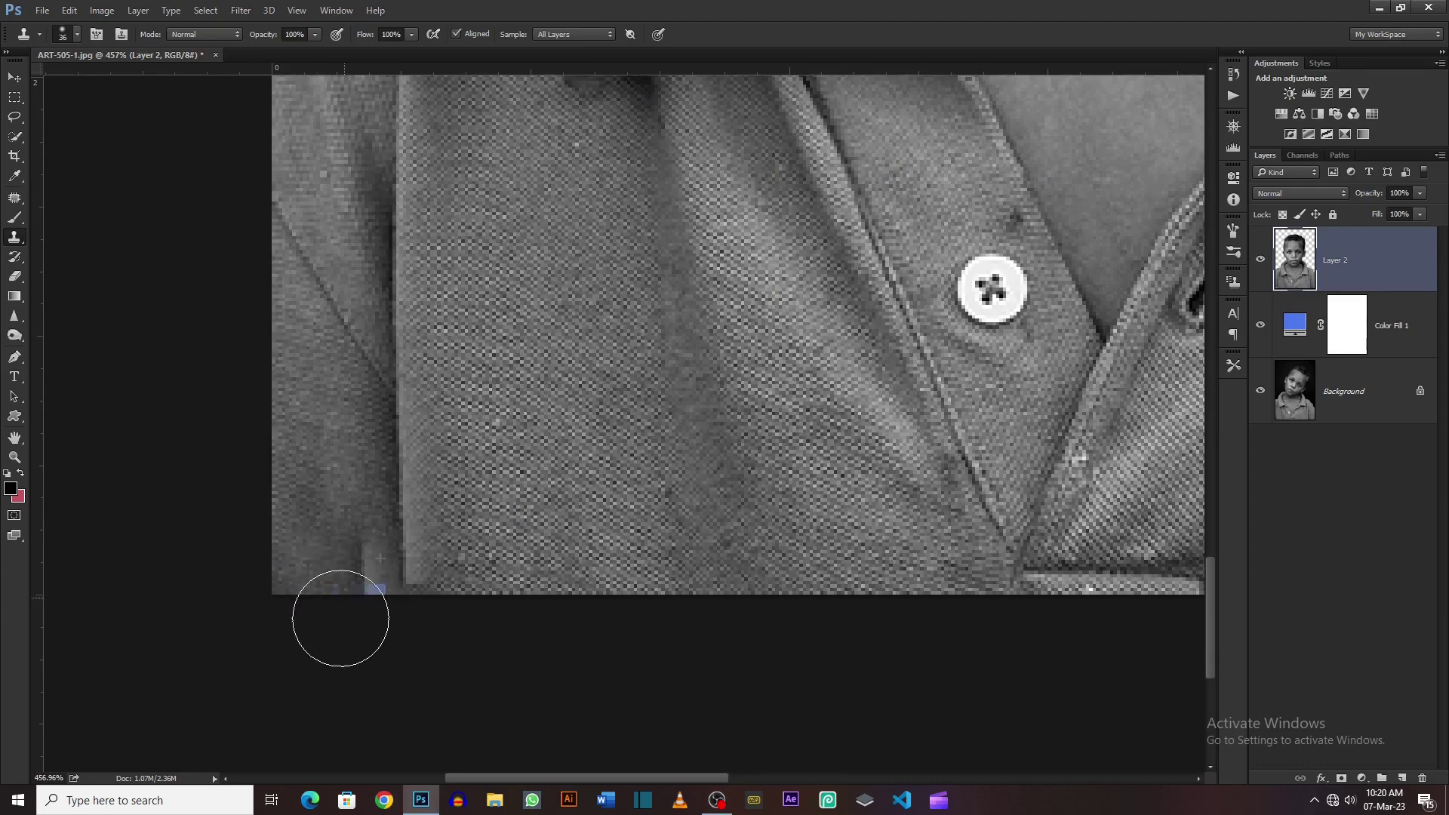
pyautogui.keyDown('alt'); pyautogui.click(403, 482); pyautogui.keyUp('alt')
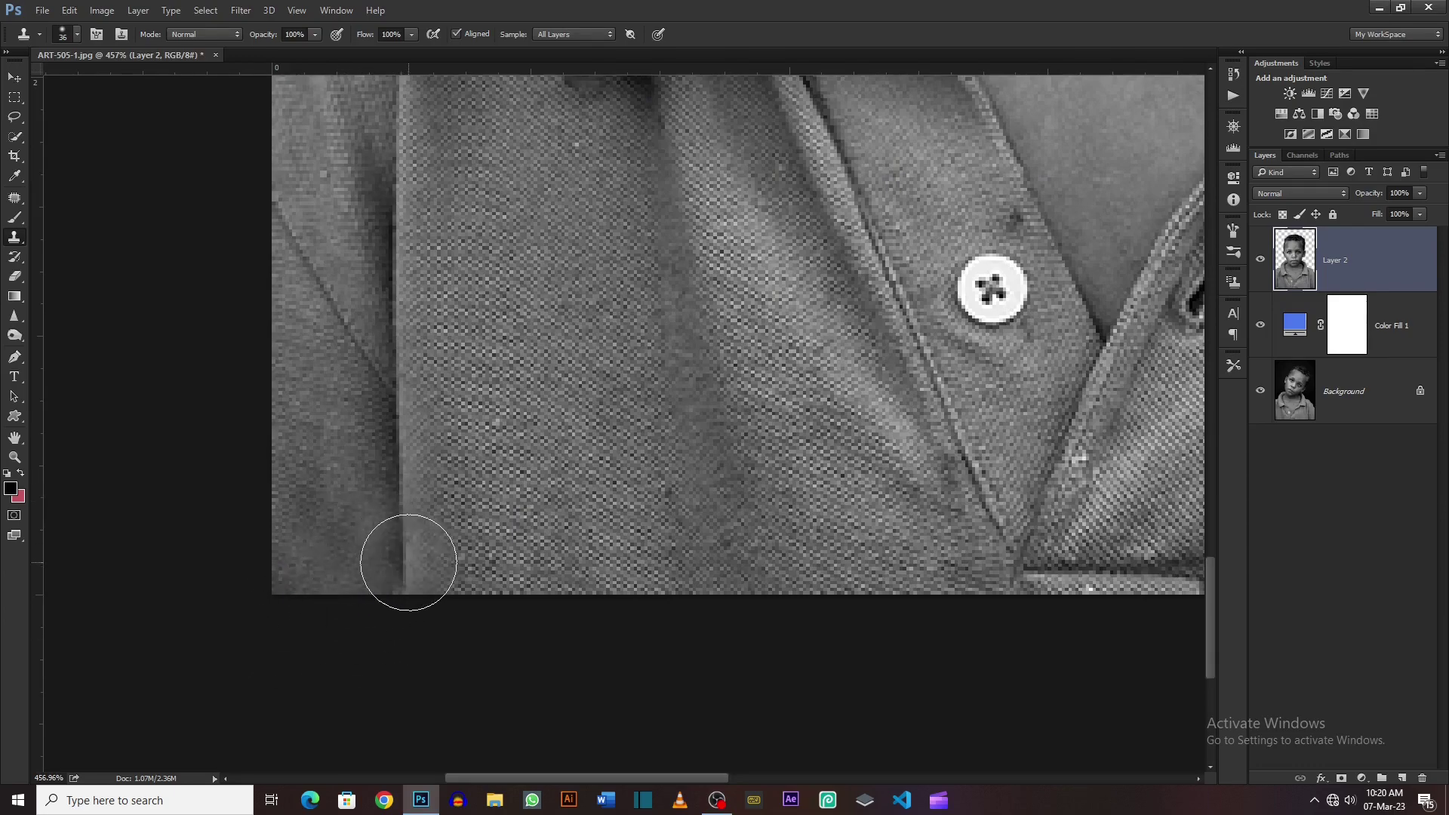
pyautogui.moveTo(405, 556); pyautogui.dragTo(403, 570)
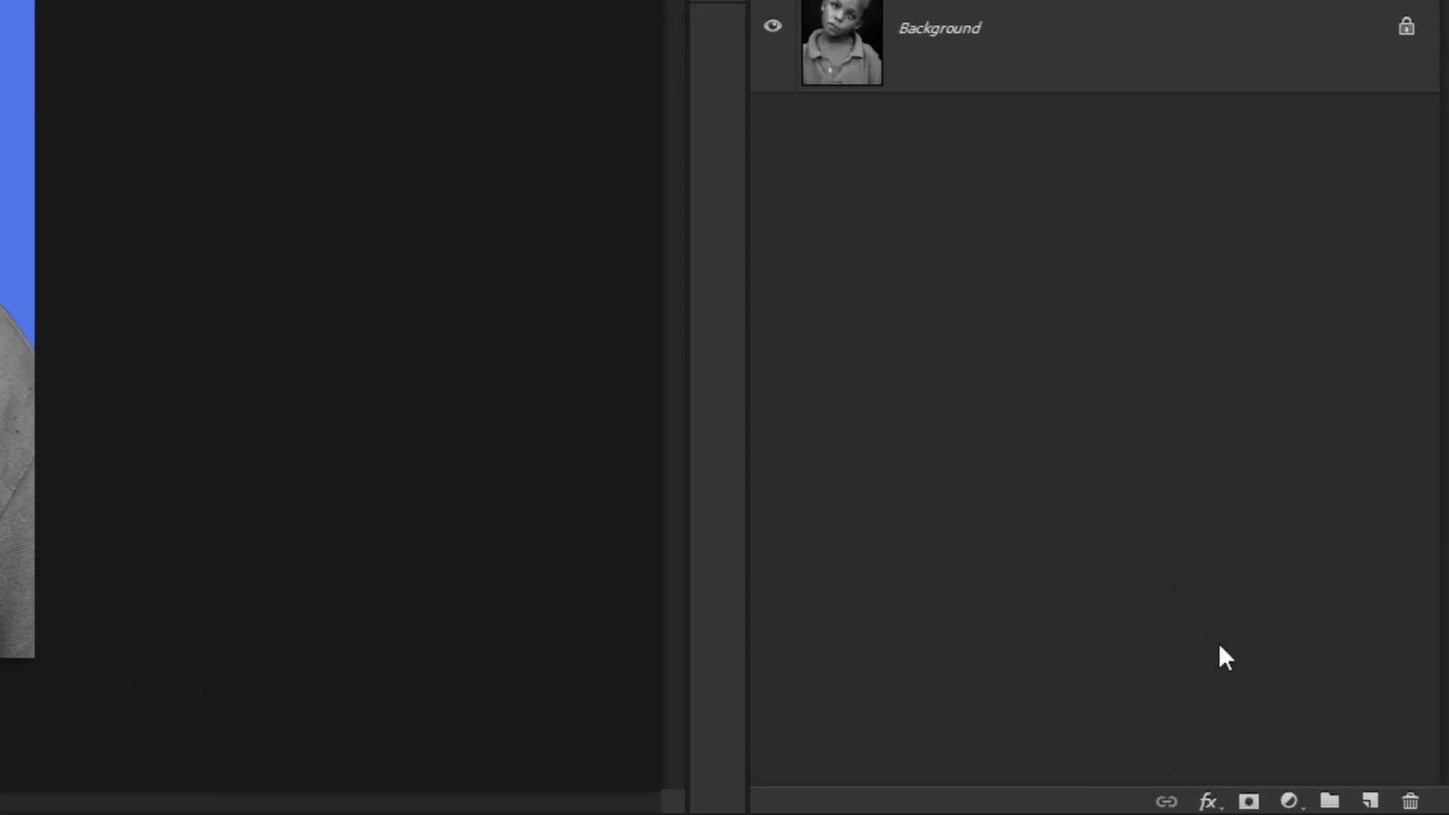
# Add a Color Balance adjustment layer and warm the midtones toward red and yellow
pyautogui.click(1287, 802)
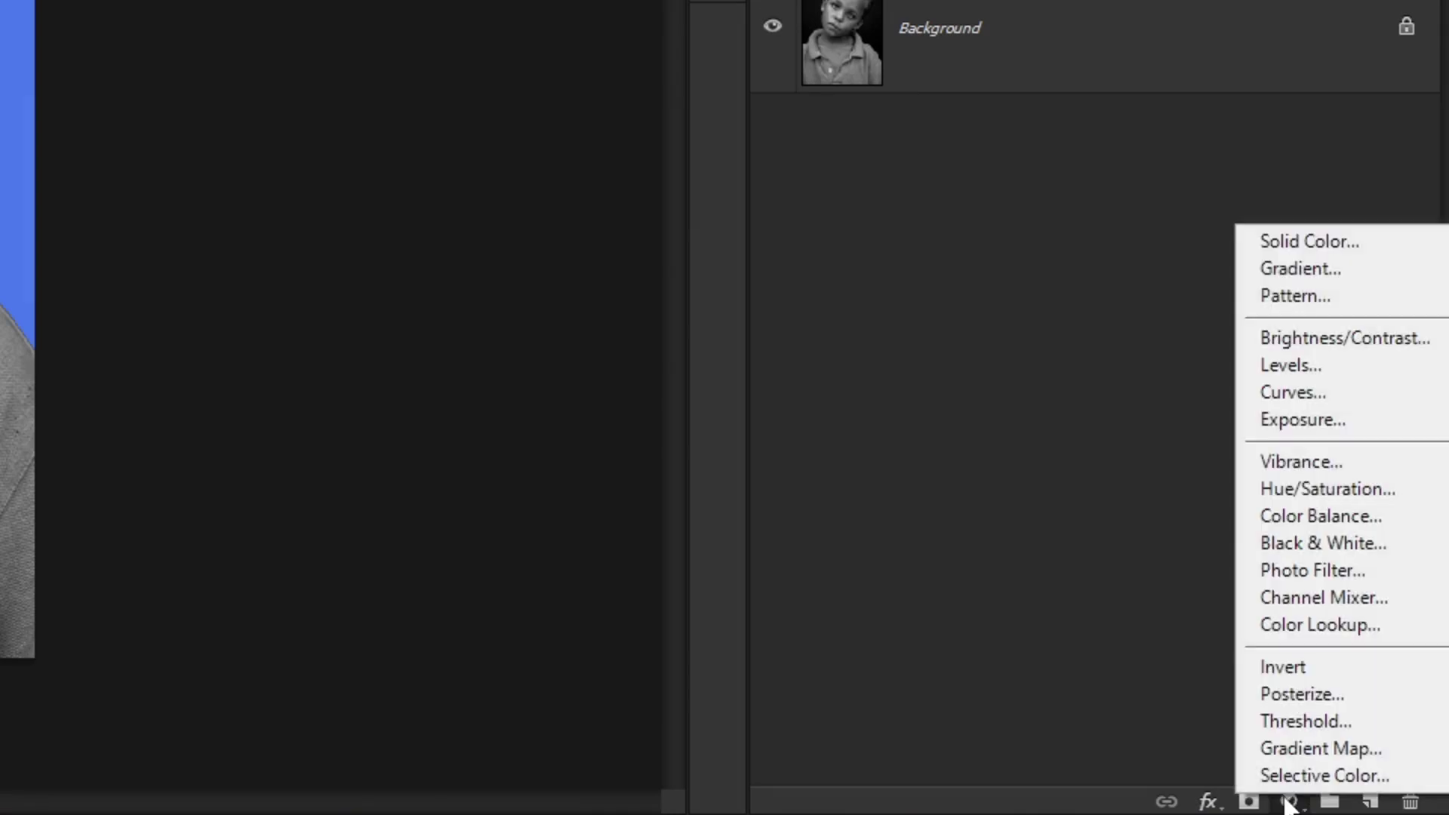
pyautogui.click(1306, 522)
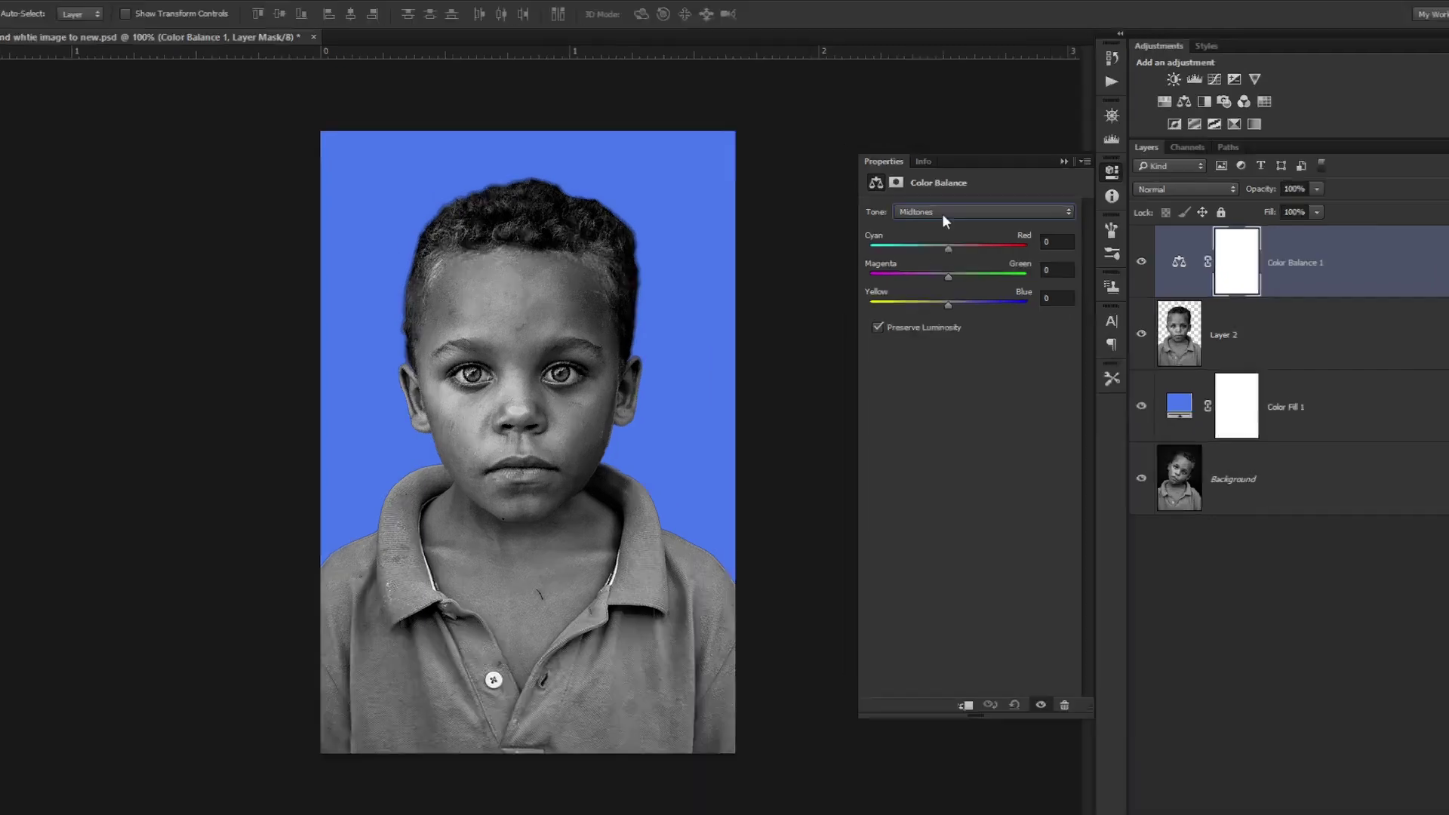
pyautogui.click(883, 215)
pyautogui.click(896, 234)
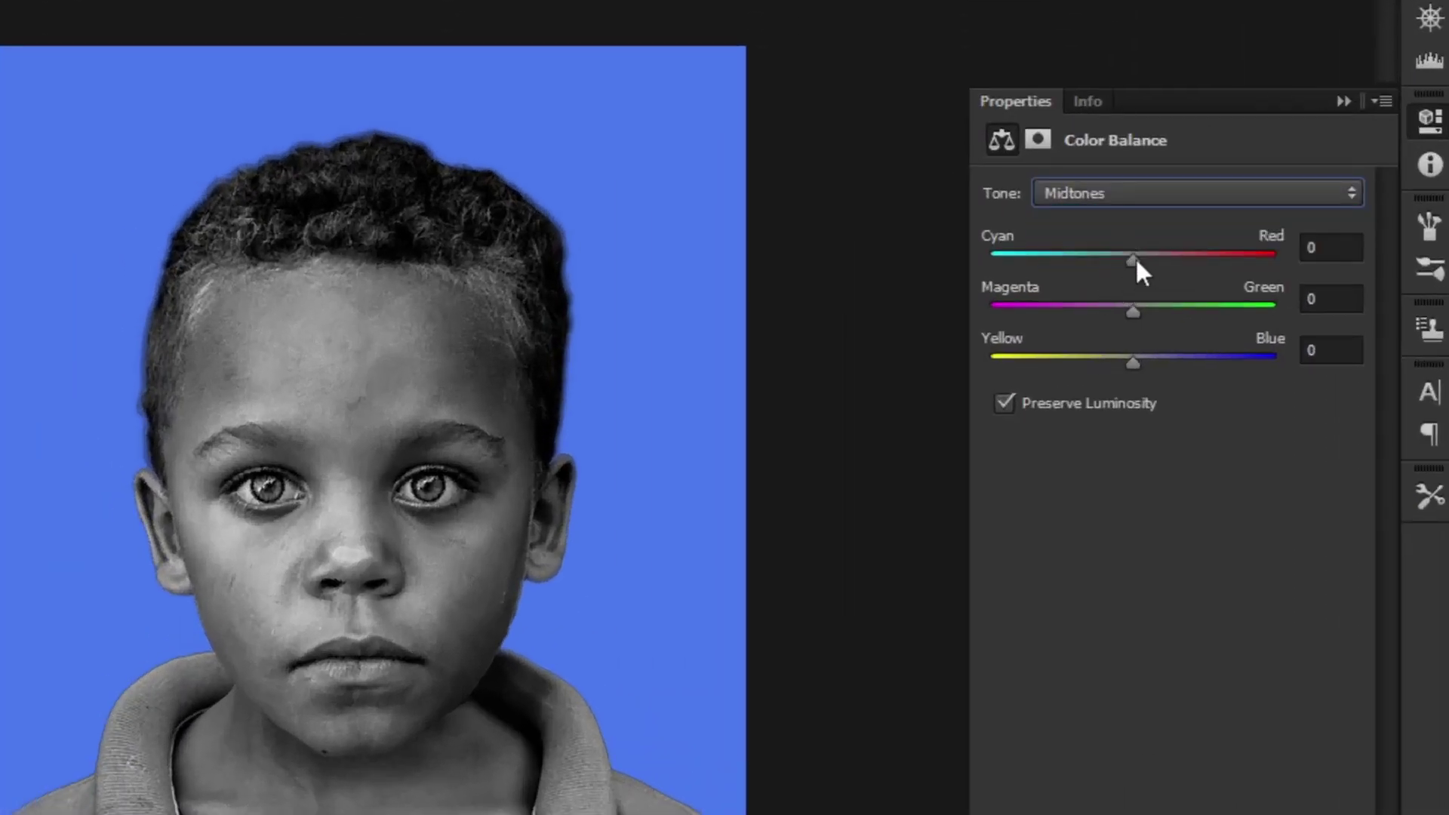
pyautogui.moveTo(1134, 261); pyautogui.dragTo(1187, 268)
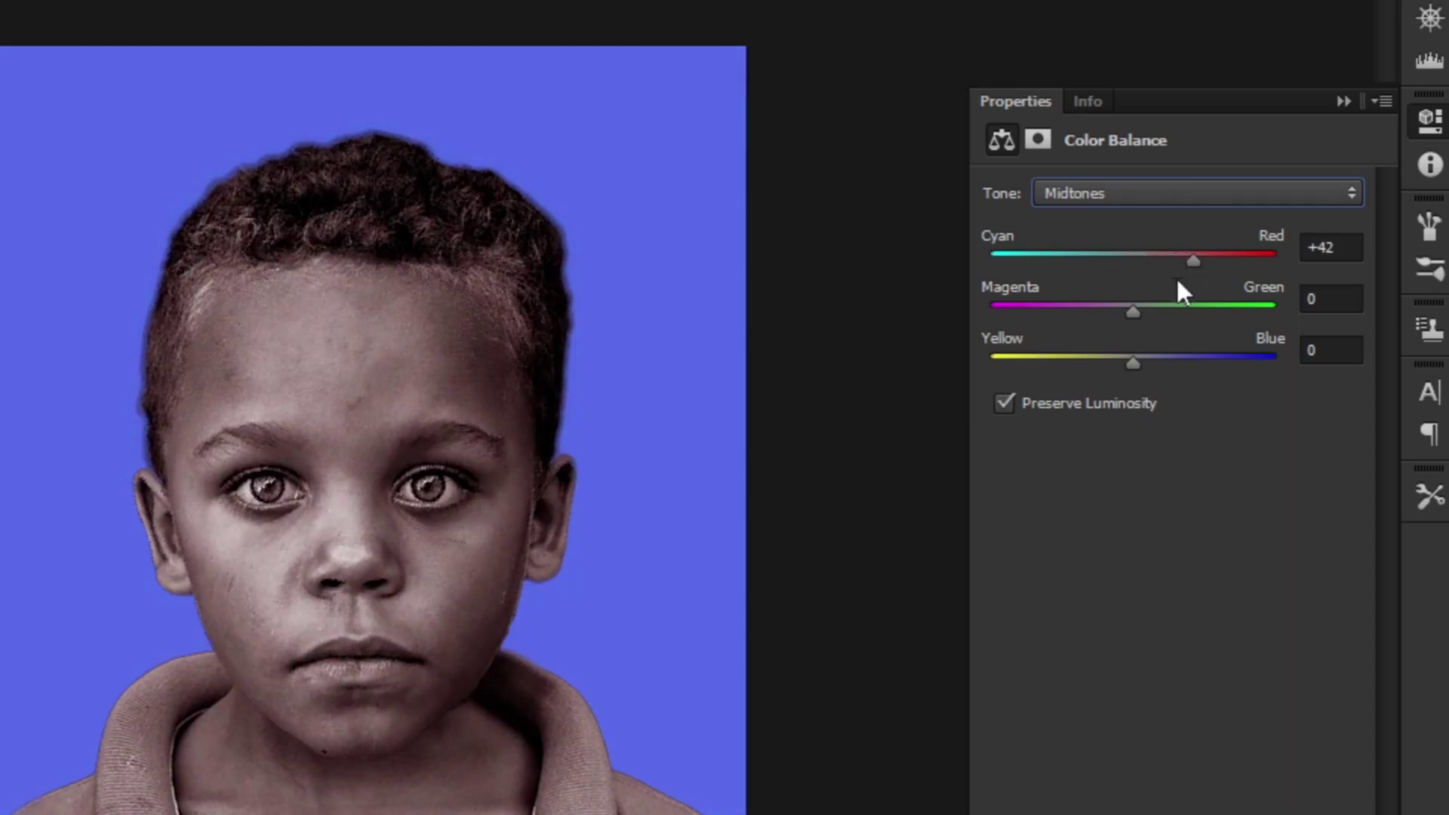
pyautogui.moveTo(1129, 367)
pyautogui.mouseDown()
pyautogui.moveTo(1083, 362)
pyautogui.moveTo(1099, 373)
pyautogui.mouseUp()
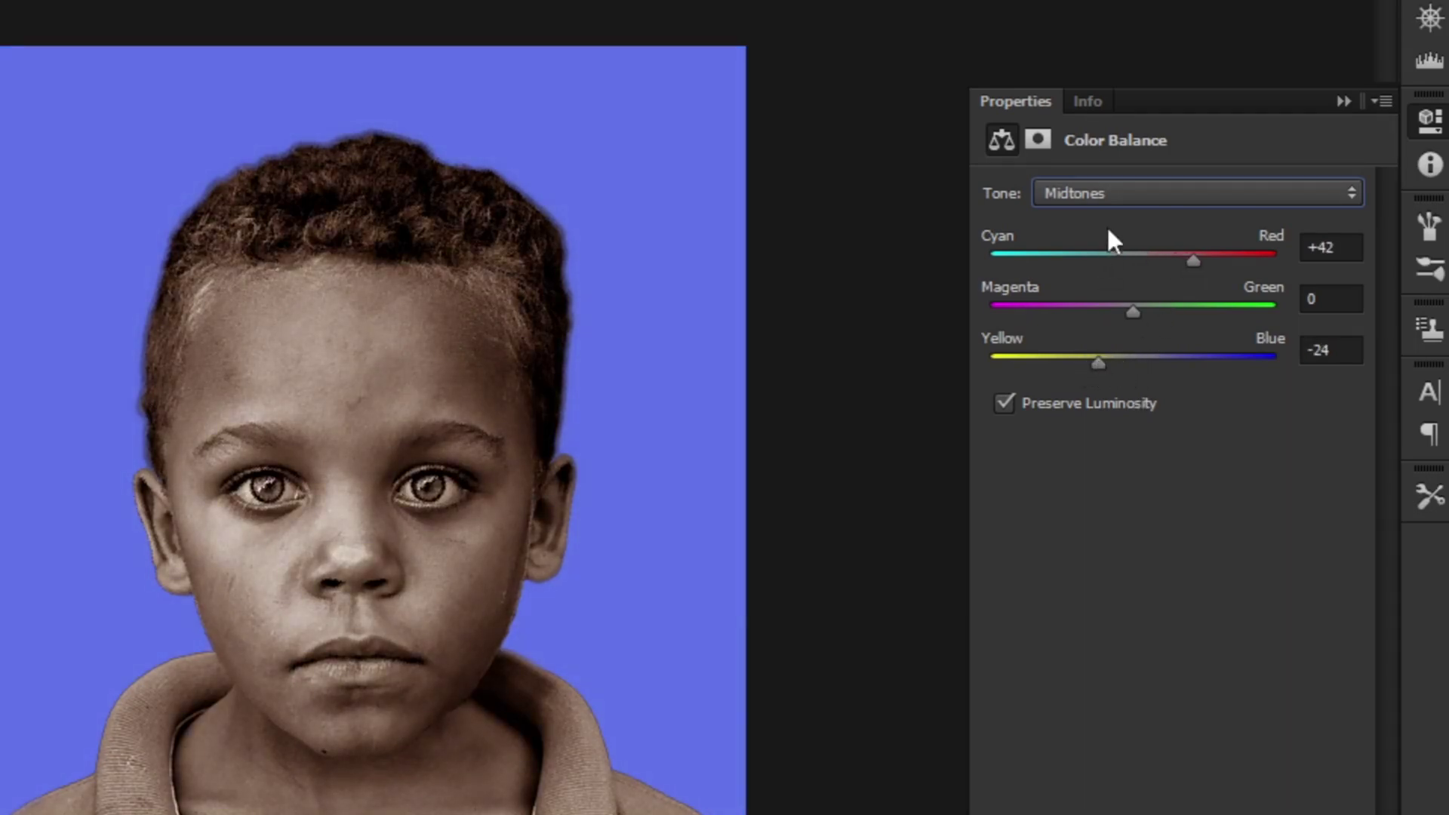
# Set the Shadows to Cyan-Red +11 and Yellow-Blue −5
pyautogui.click(1111, 197)
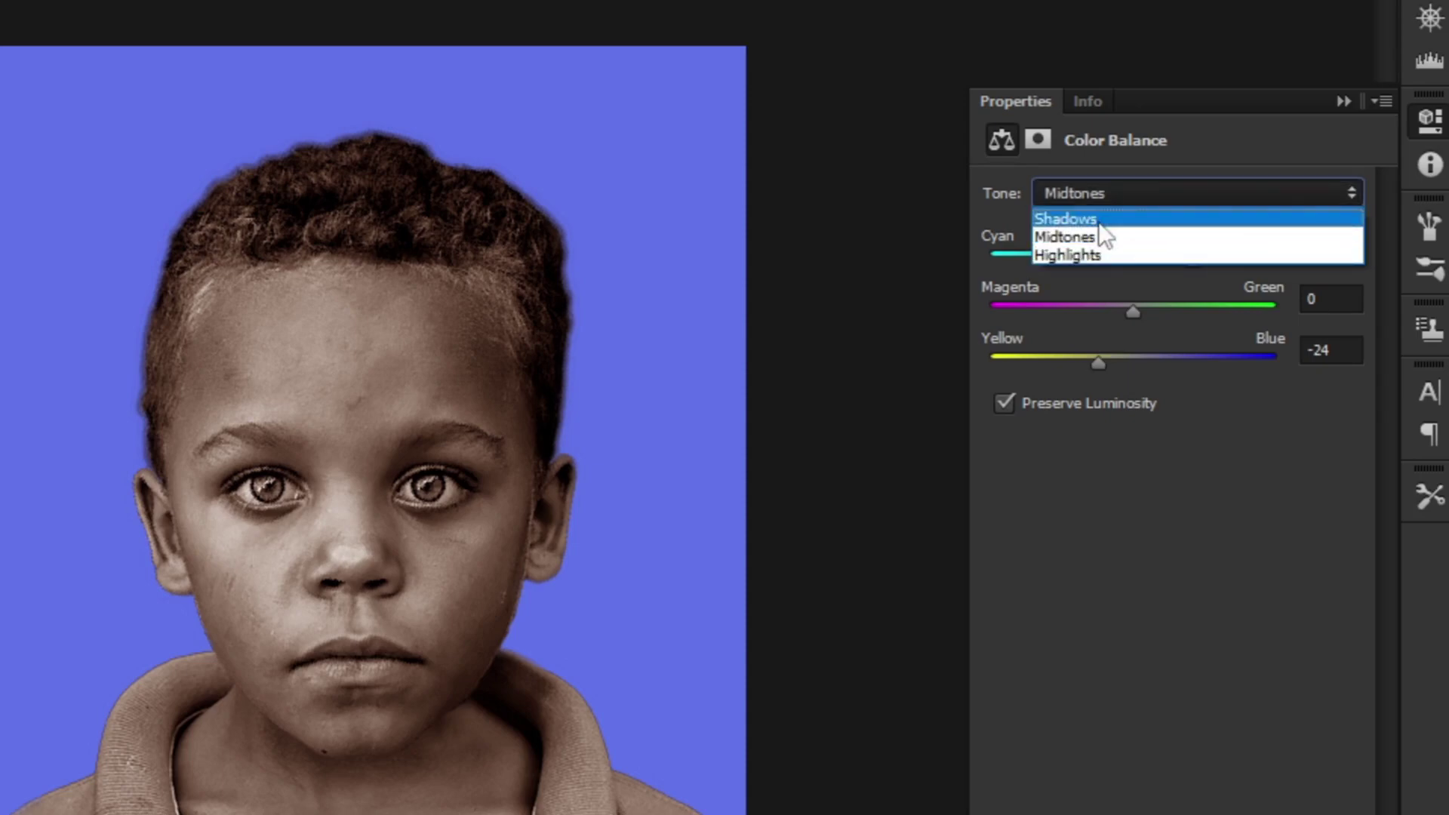
pyautogui.click(1099, 222)
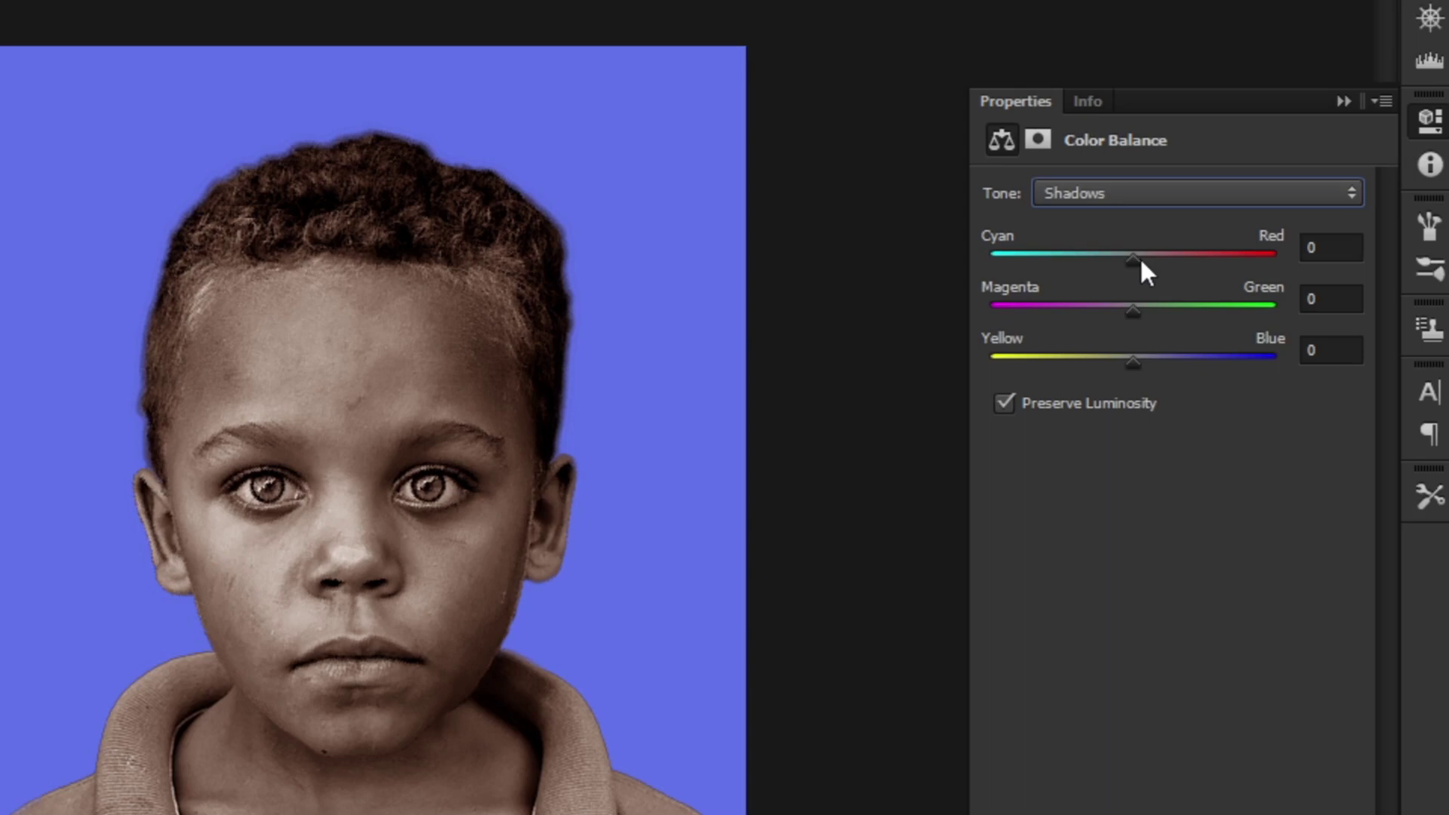
pyautogui.moveTo(1142, 261); pyautogui.dragTo(1157, 261)
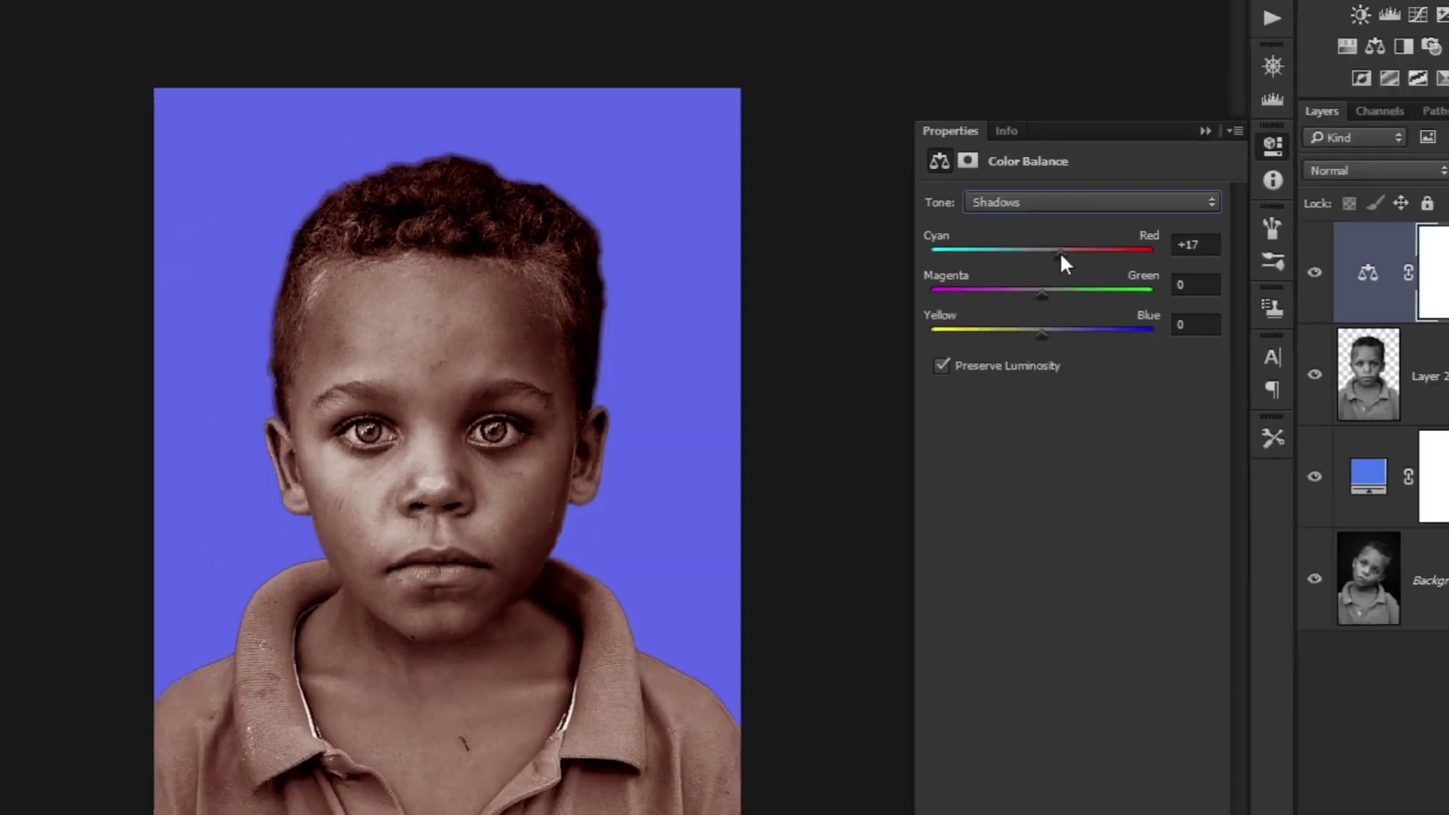
pyautogui.moveTo(1063, 262); pyautogui.dragTo(1054, 267)
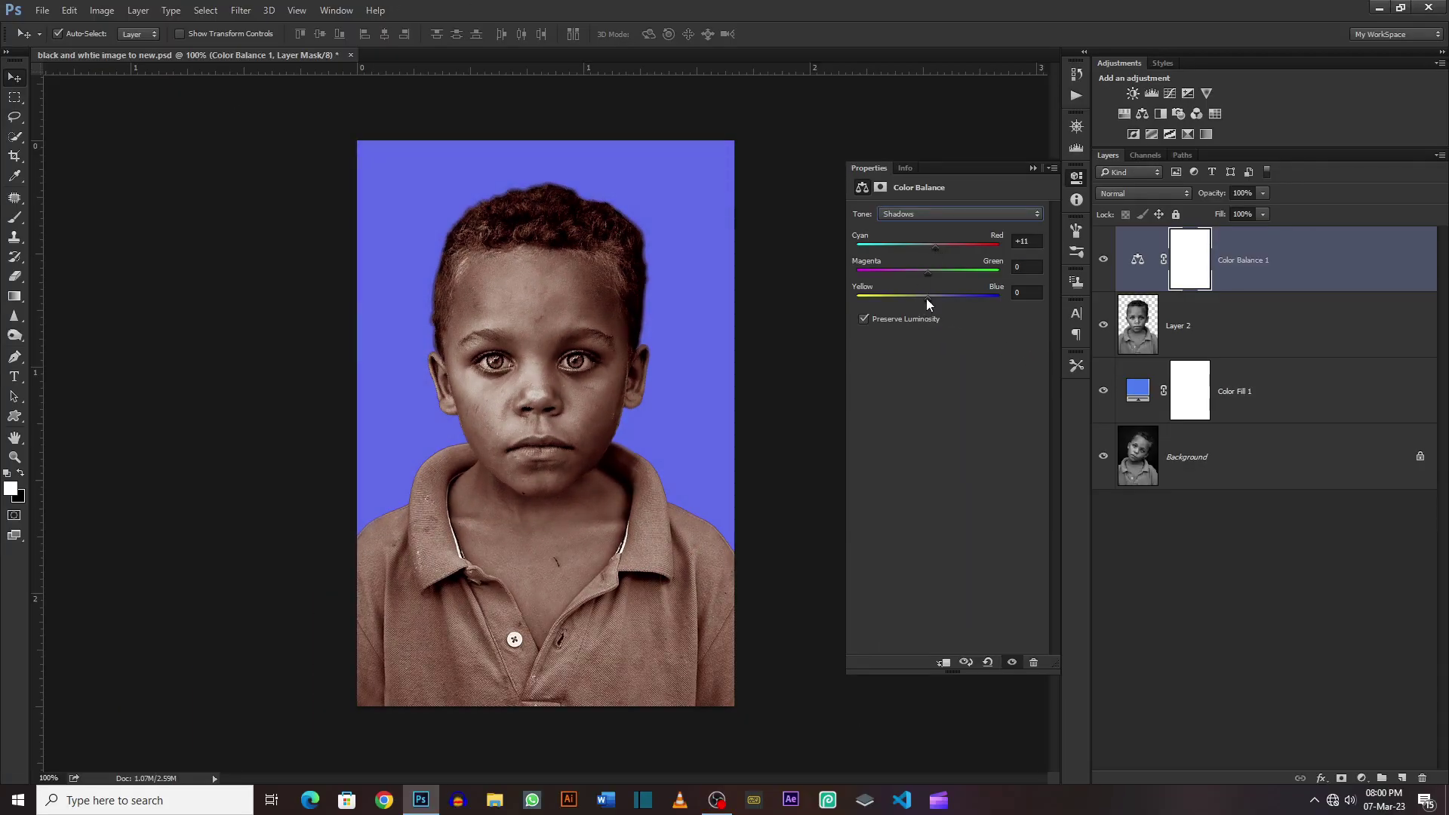
pyautogui.moveTo(911, 301); pyautogui.dragTo(926, 304)
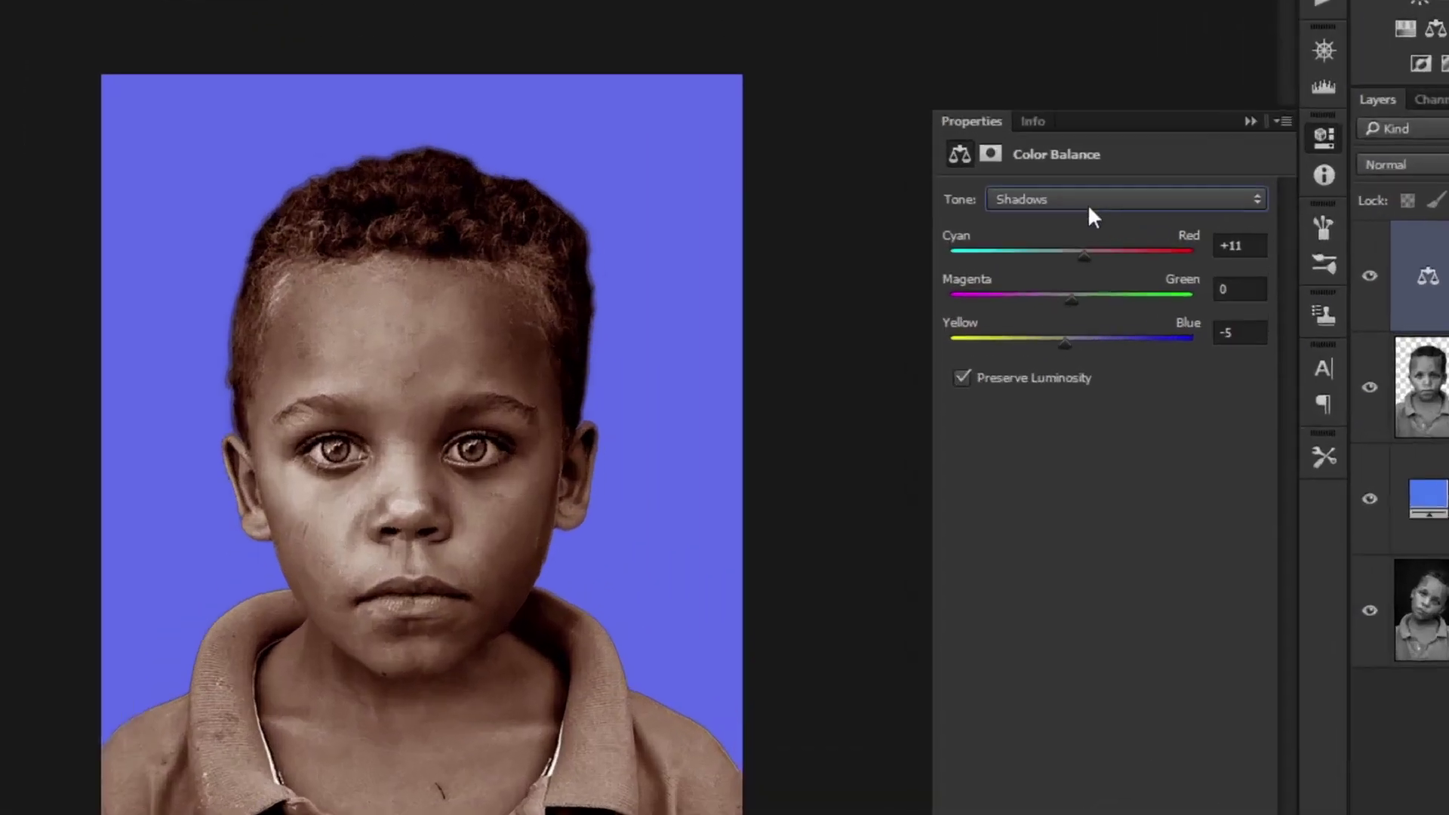
# Set the Highlights to Cyan-Red +22 and Yellow-Blue −2
pyautogui.click(943, 214)
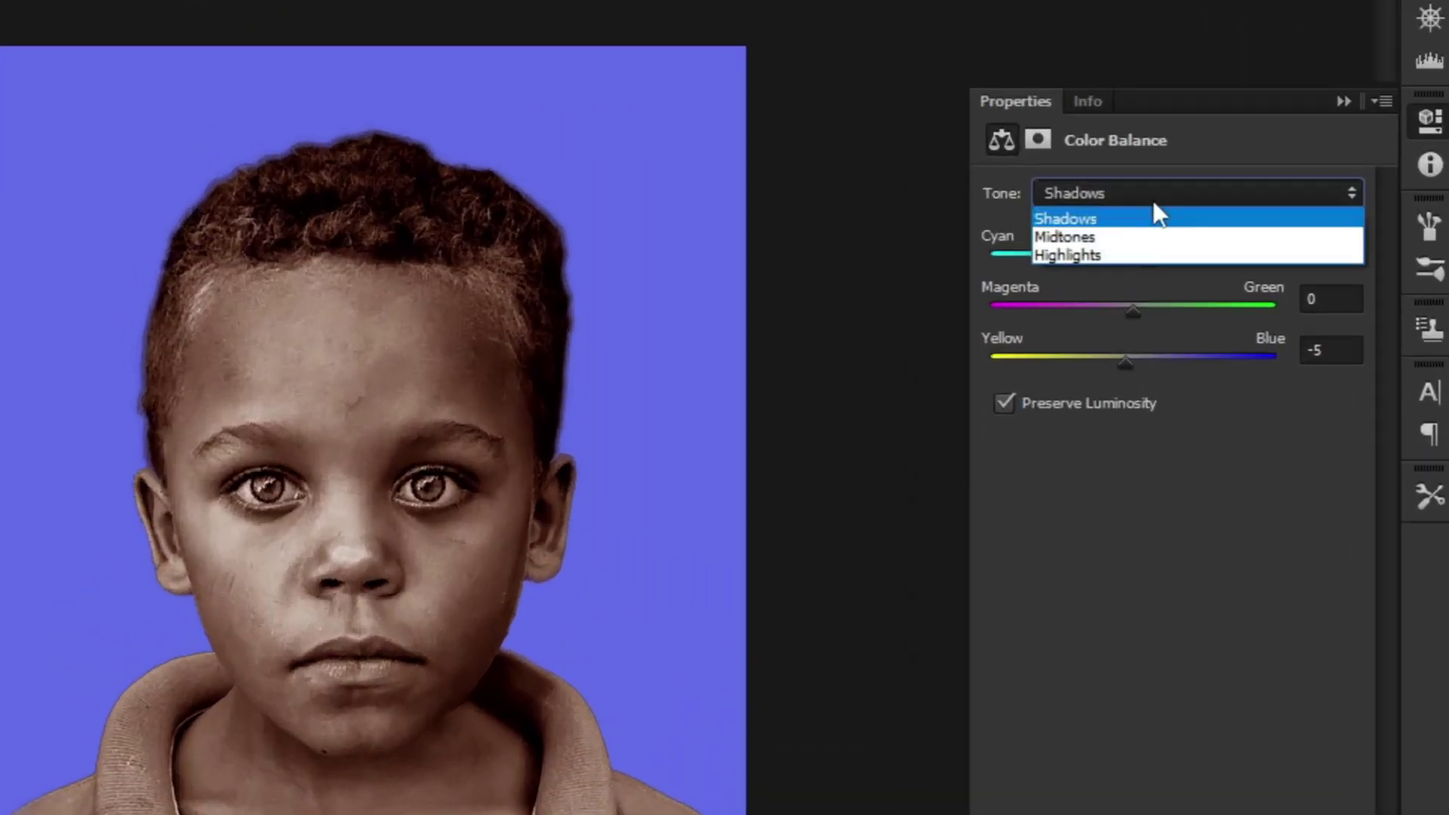
pyautogui.click(1124, 261)
pyautogui.moveTo(1135, 262); pyautogui.dragTo(1163, 268)
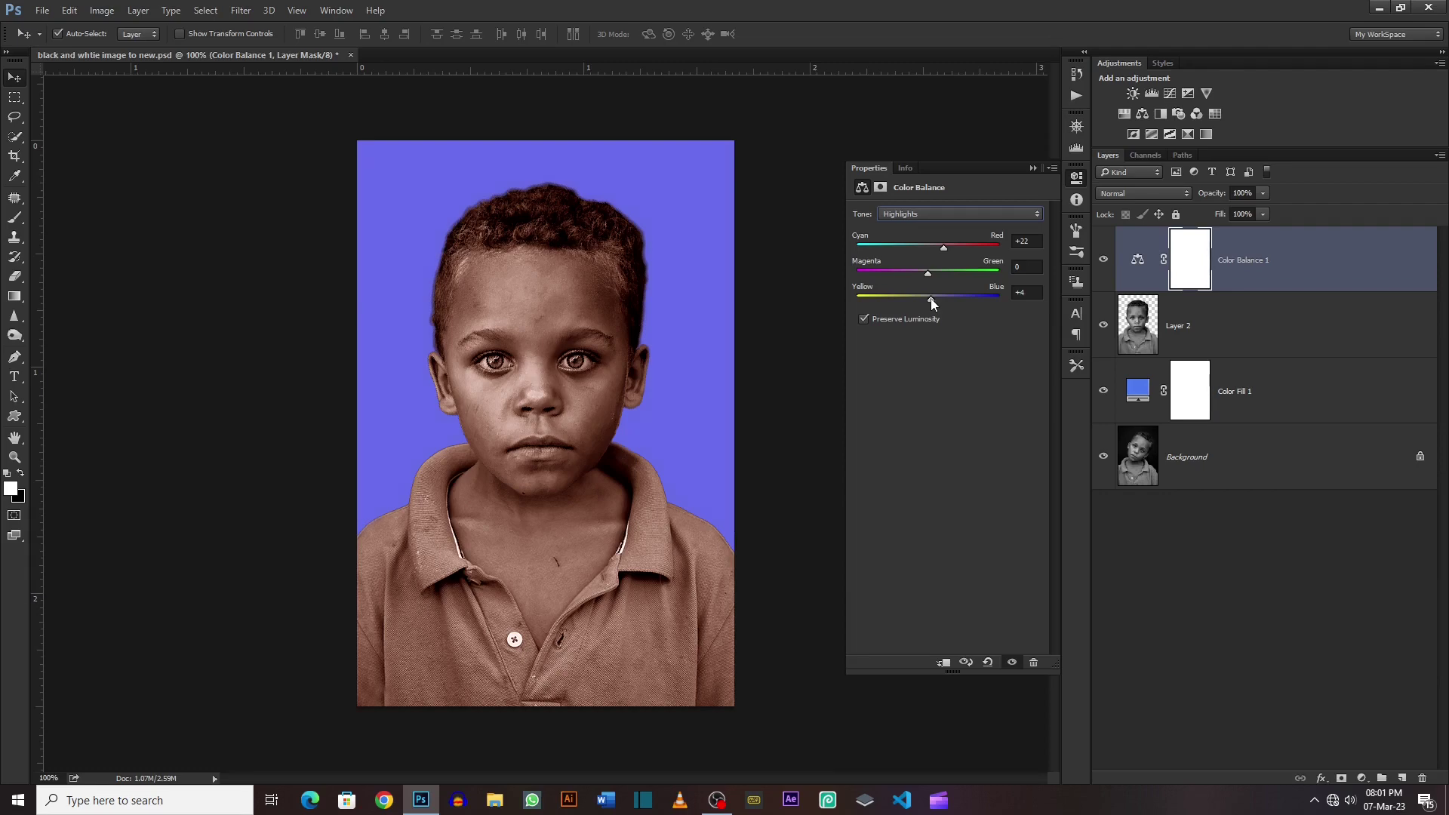
pyautogui.moveTo(930, 297); pyautogui.dragTo(923, 304)
# Invert the Color Balance 1 mask and paint white over the face and neck to reveal the warmth
pyautogui.click(1033, 168)
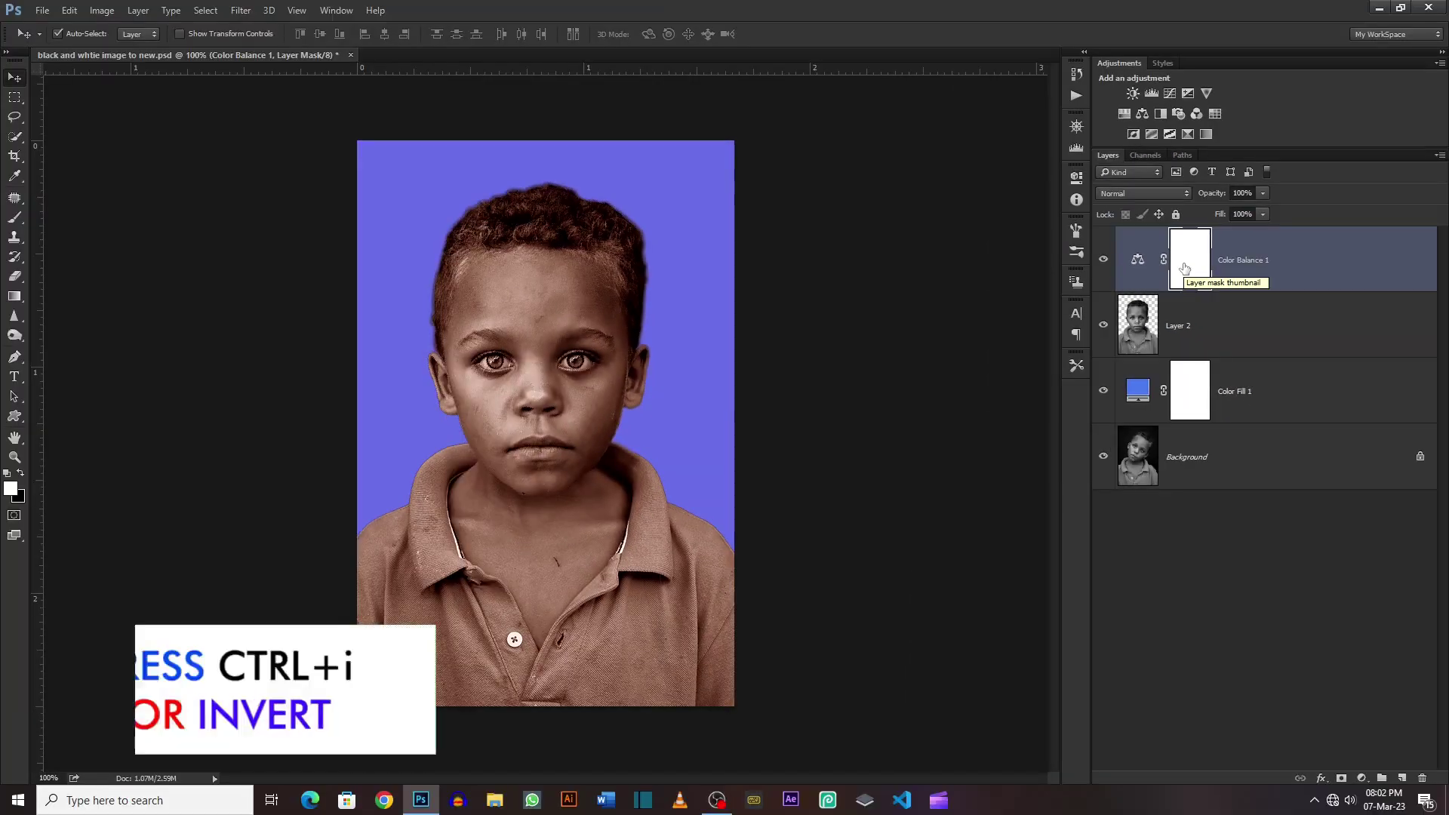
pyautogui.hotkey('ctrl', 'i')
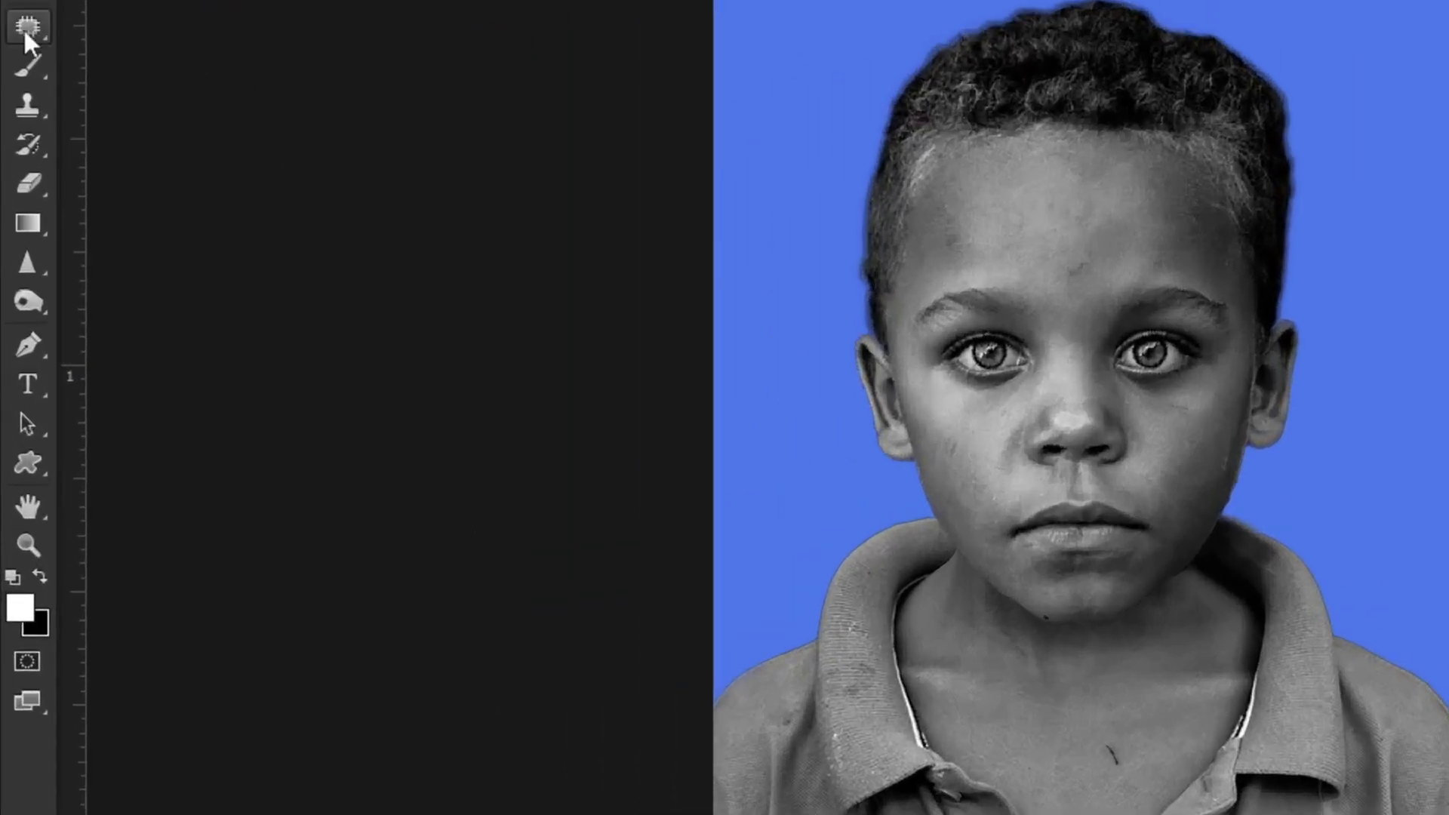
pyautogui.rightClick(14, 218)
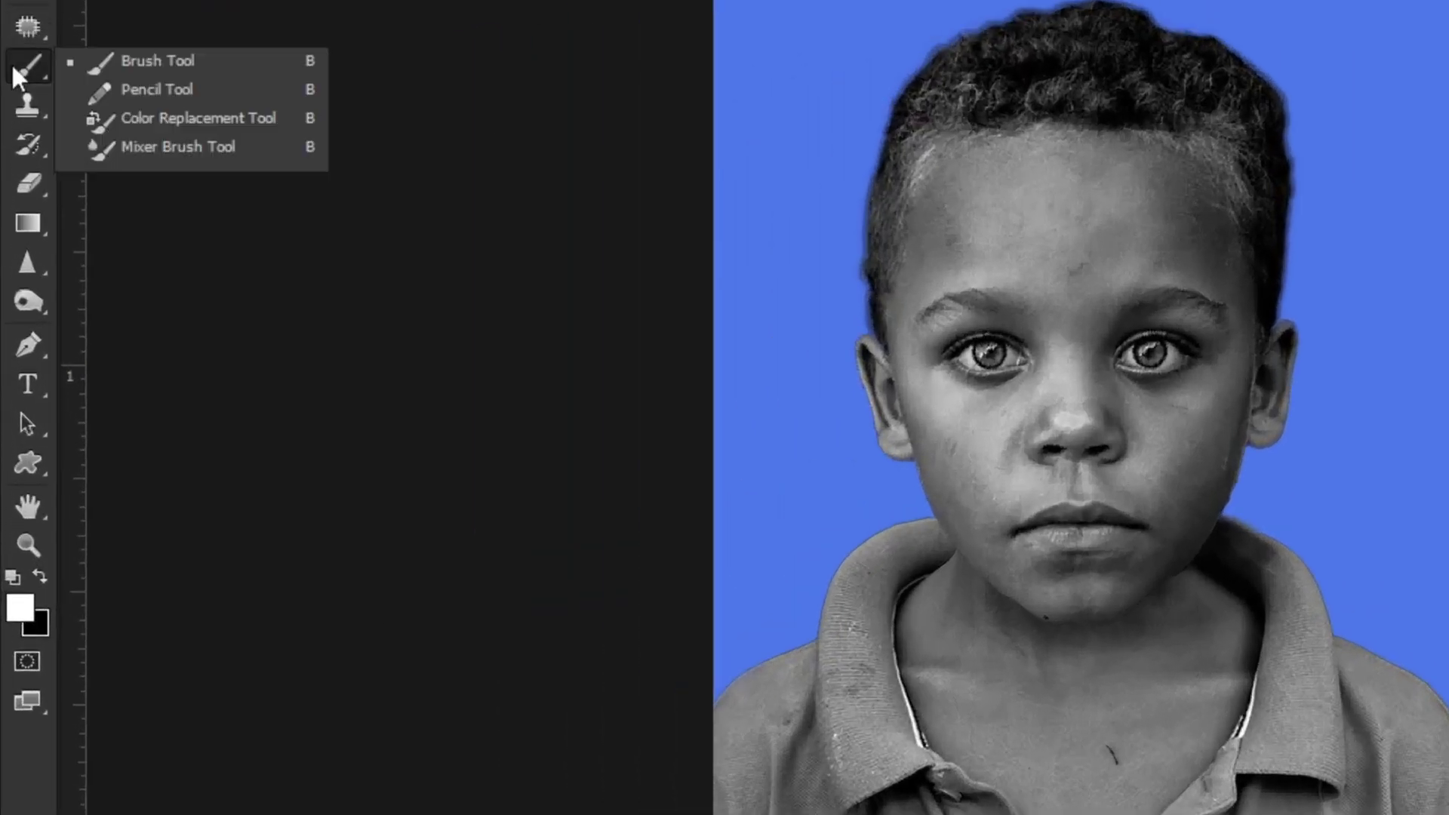
pyautogui.click(197, 61)
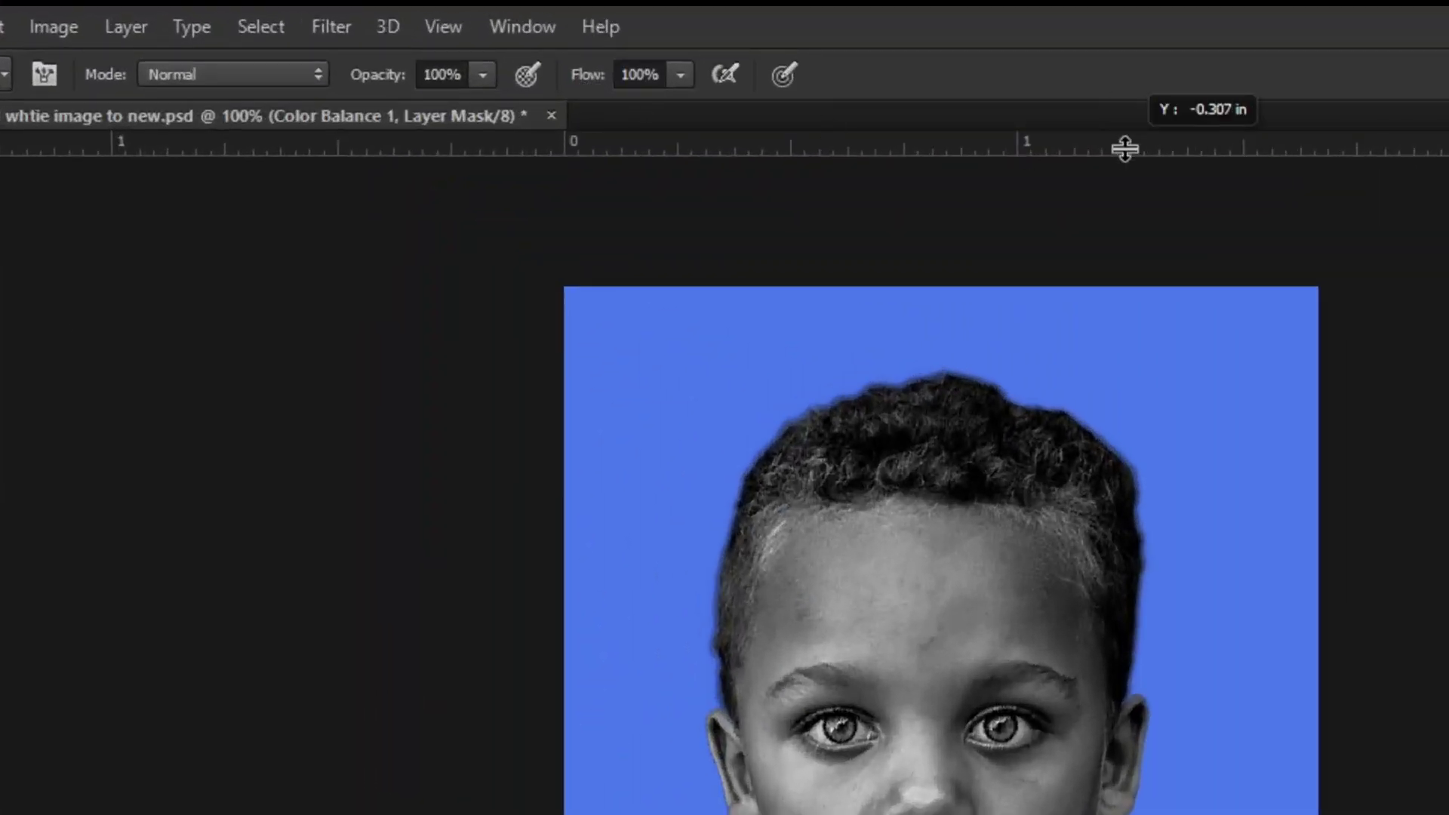
pyautogui.moveTo(1125, 148); pyautogui.dragTo(300, 81)
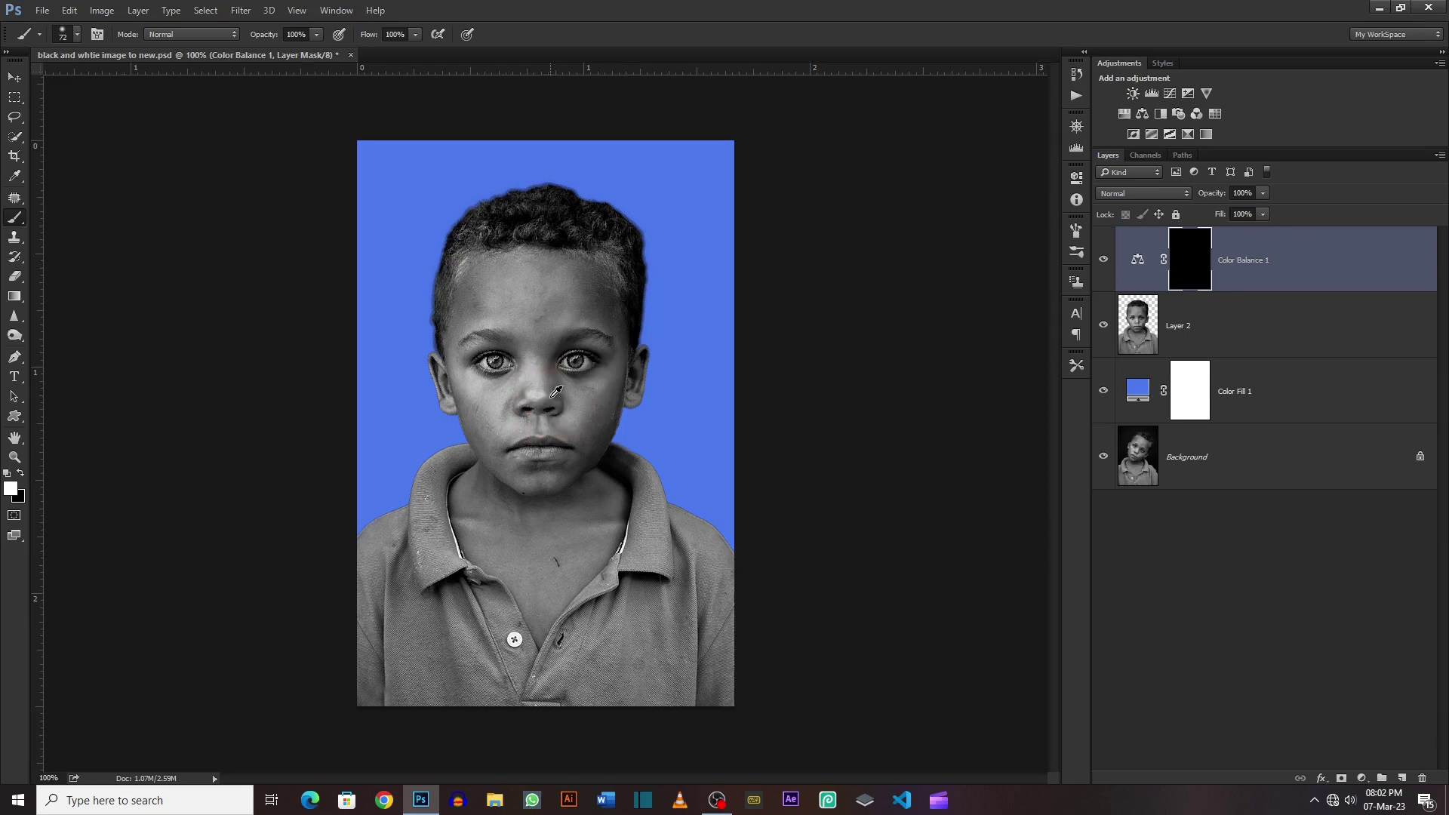
pyautogui.scroll(3, 556, 390)
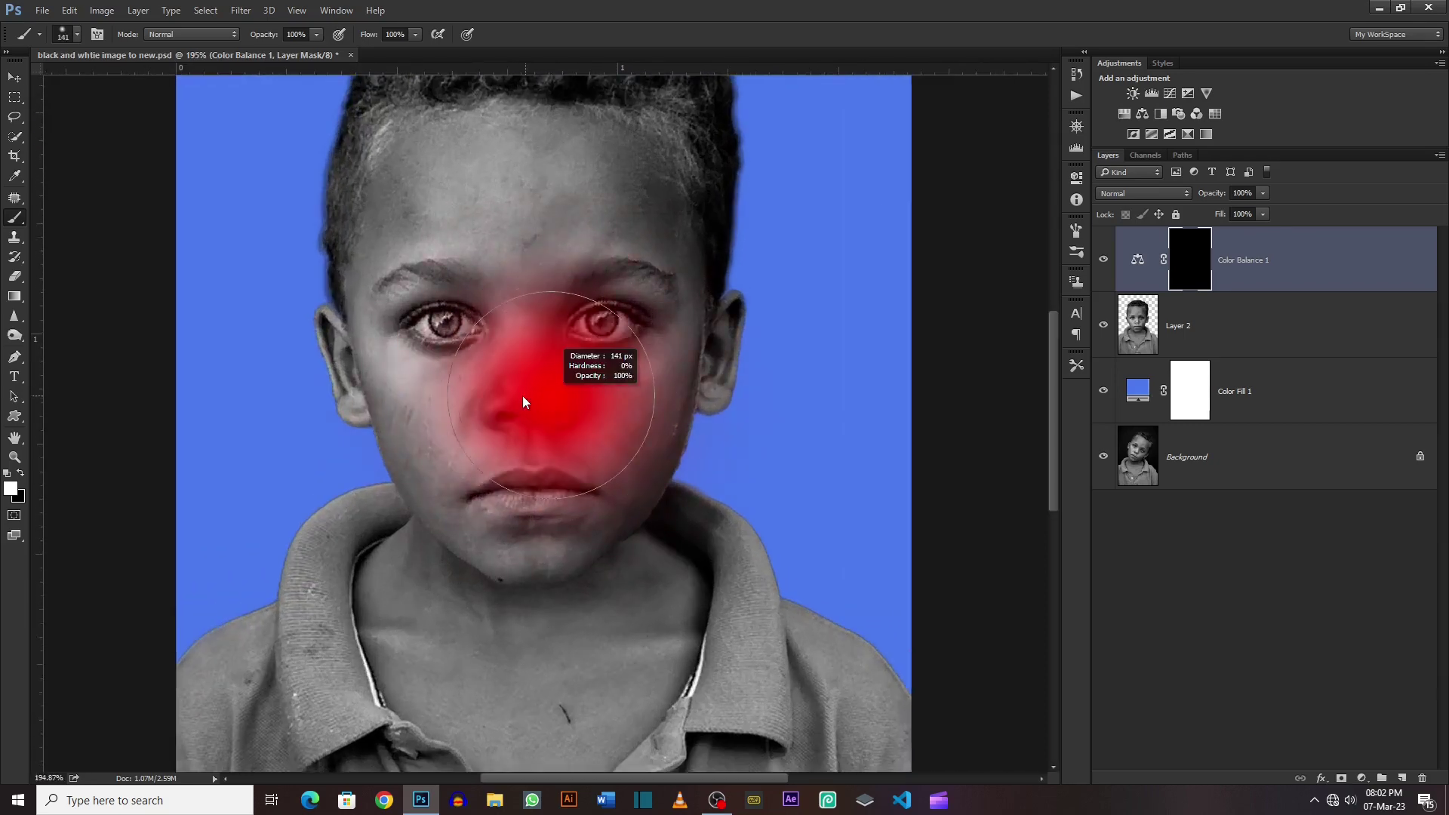
pyautogui.moveTo(423, 143)
pyautogui.mouseDown()
pyautogui.moveTo(434, 298)
pyautogui.moveTo(524, 631)
pyautogui.moveTo(483, 621)
pyautogui.mouseUp()
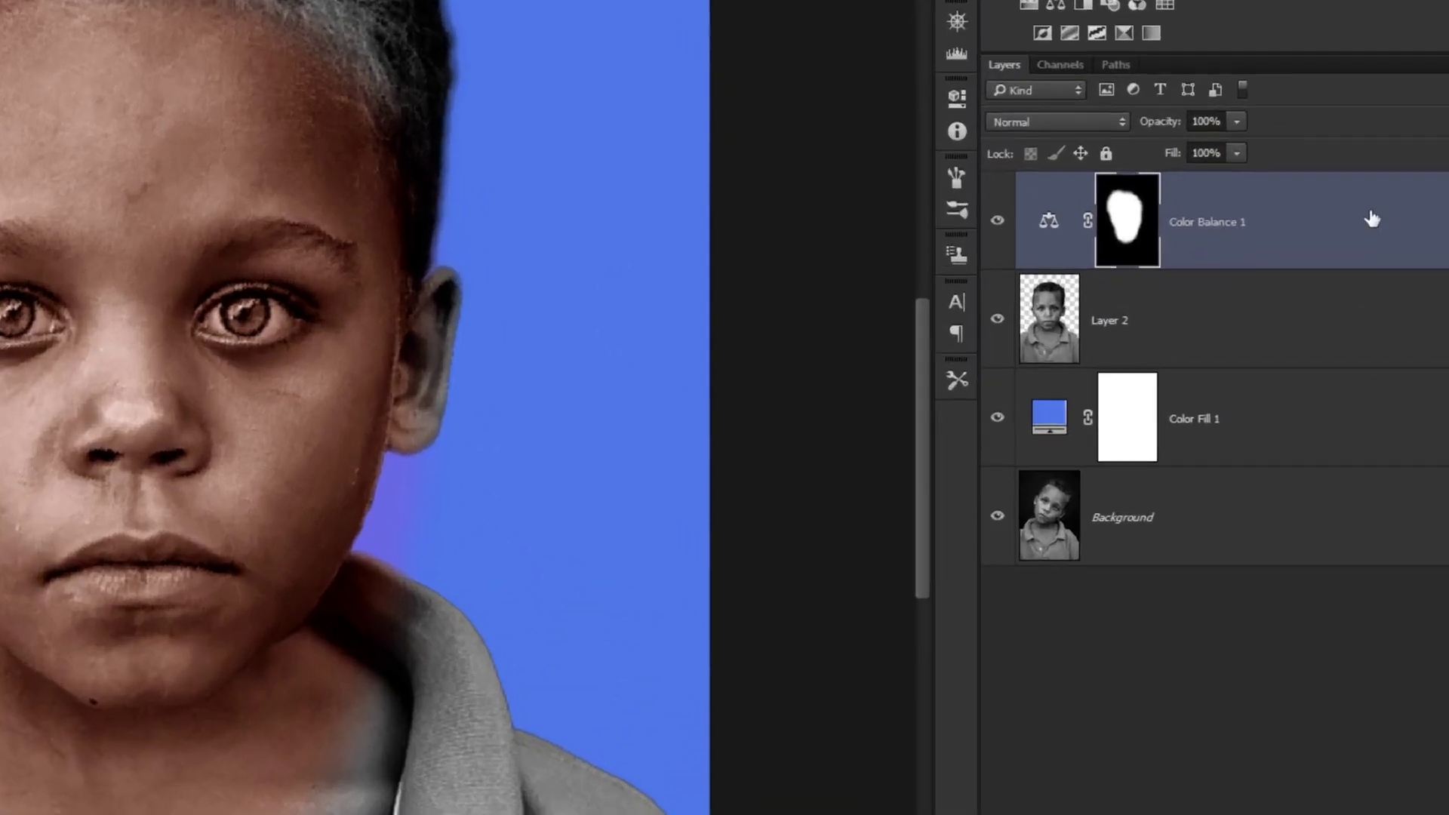
# Clip Color Balance 1 to Layer 2 and paint the warm tint onto the left ear
pyautogui.rightClick(1351, 251)
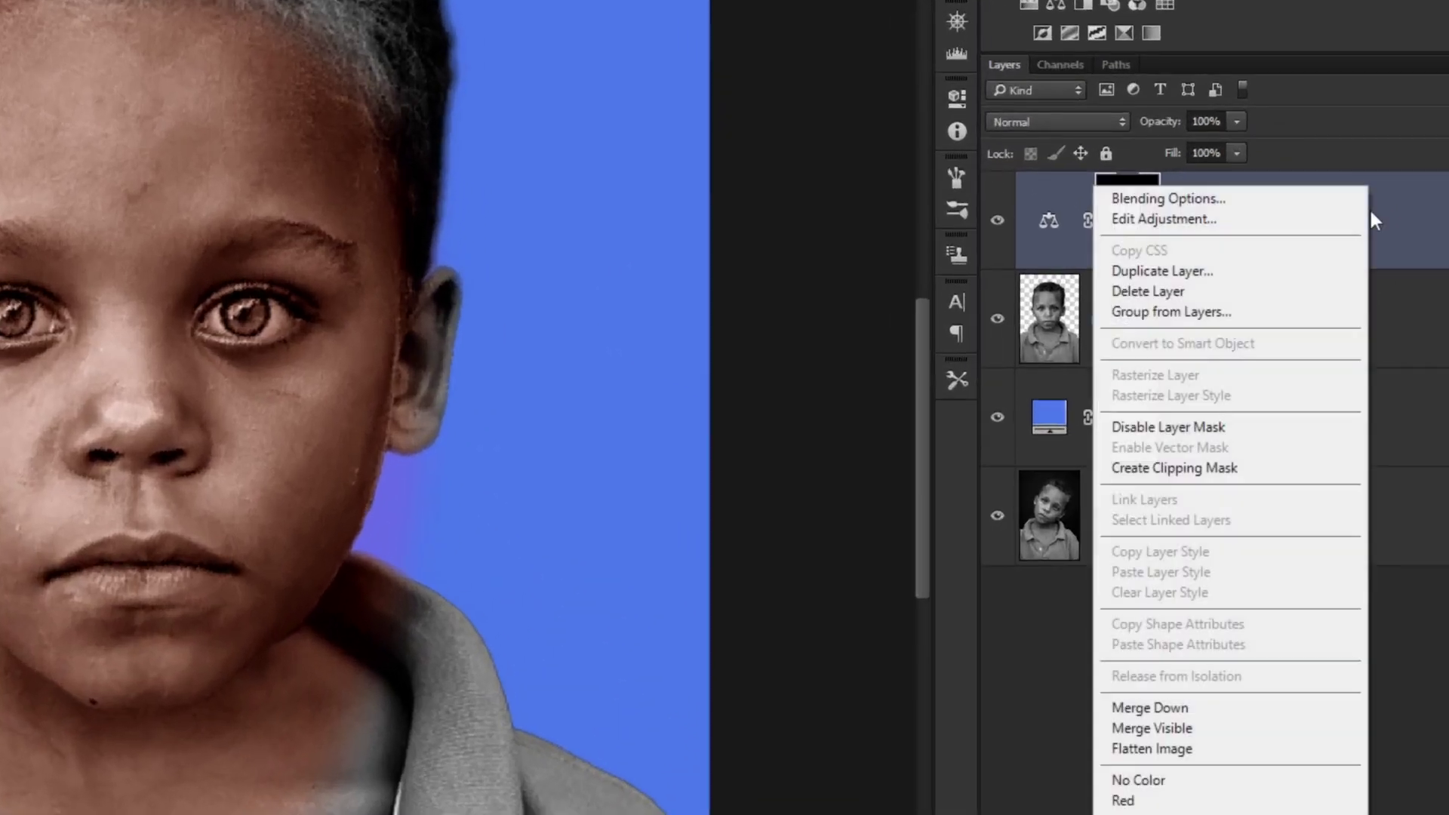
pyautogui.click(1190, 467)
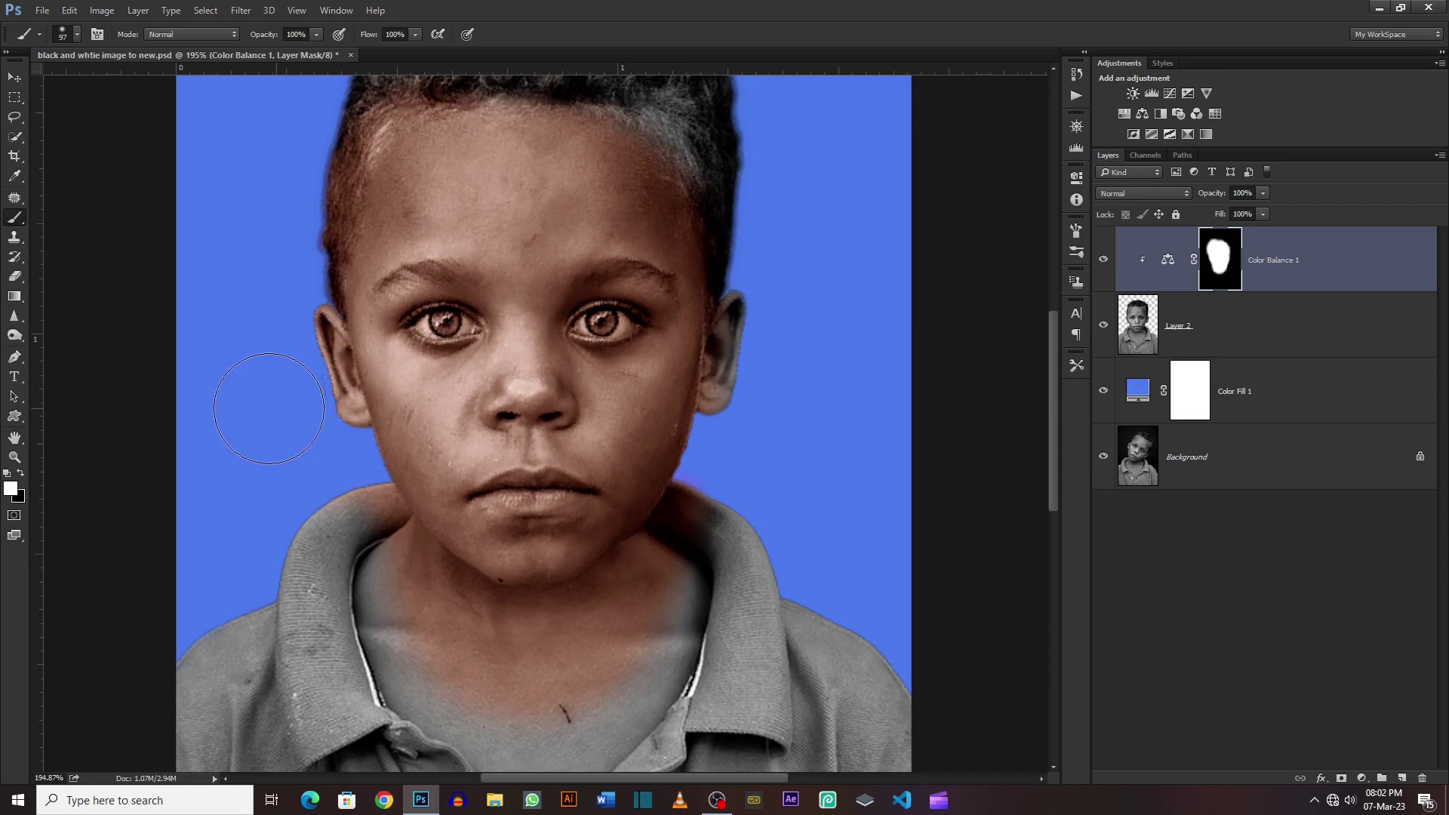
pyautogui.moveTo(317, 411); pyautogui.dragTo(354, 378)
pyautogui.scroll(3, 589, 247)
pyautogui.press('[')
pyautogui.press('[')
pyautogui.press('[')
pyautogui.scroll(-5, 743, 272)
pyautogui.scroll(-8, 738, 599)
pyautogui.press('[')
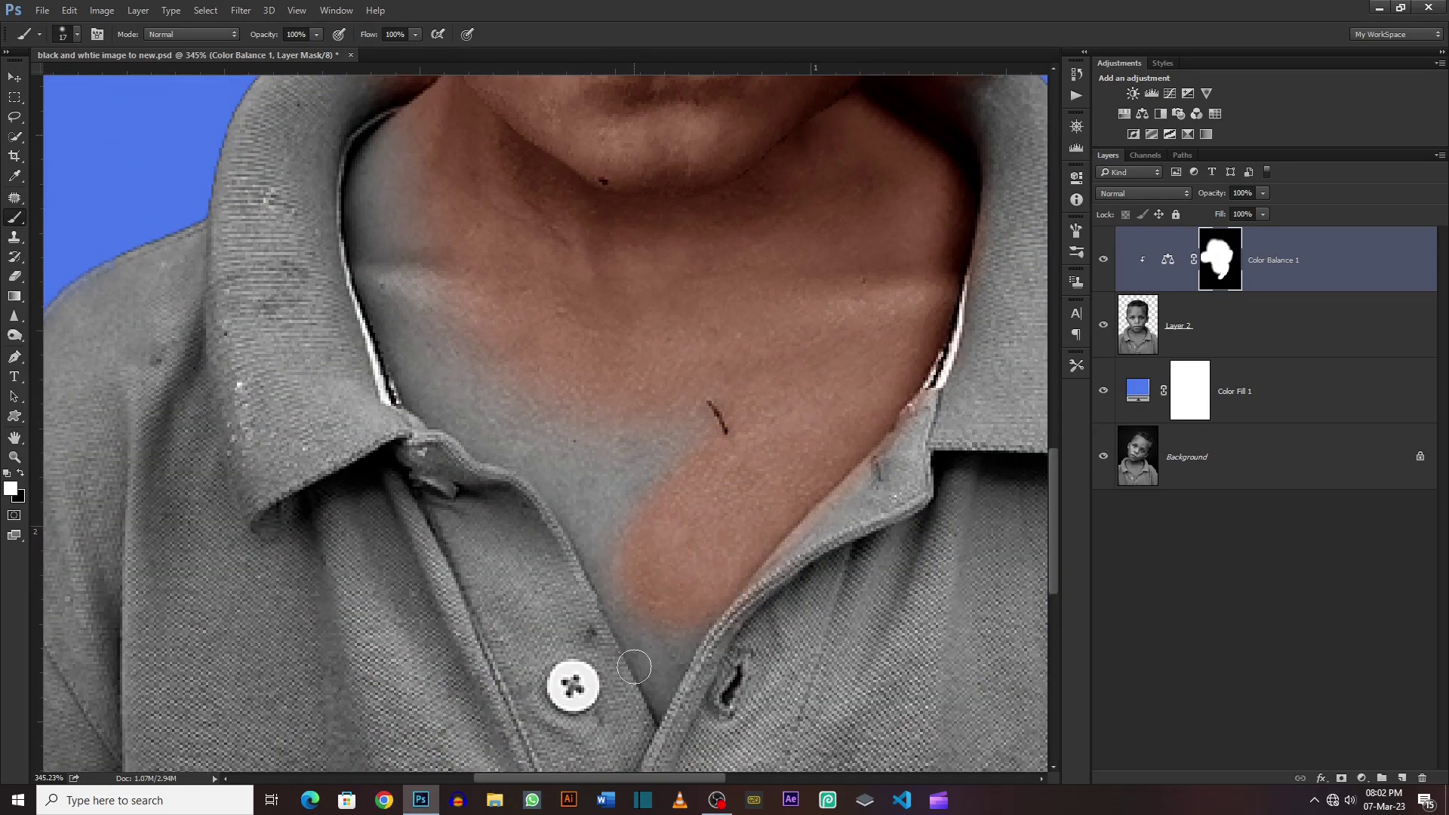
pyautogui.press(']')
pyautogui.press(']')
# Paint skin tone in white onto the neck, chest and neck edge
pyautogui.moveTo(665, 649)
pyautogui.mouseDown()
pyautogui.moveTo(679, 455)
pyautogui.moveTo(408, 319)
pyautogui.mouseUp()
pyautogui.scroll(5, 408, 319)
pyautogui.moveTo(463, 559); pyautogui.dragTo(453, 574)
pyautogui.keyDown('alt'); pyautogui.scroll(2, 453, 362); pyautogui.keyUp('alt')
pyautogui.press('[')
pyautogui.press('[')
pyautogui.moveTo(438, 377); pyautogui.dragTo(353, 432)
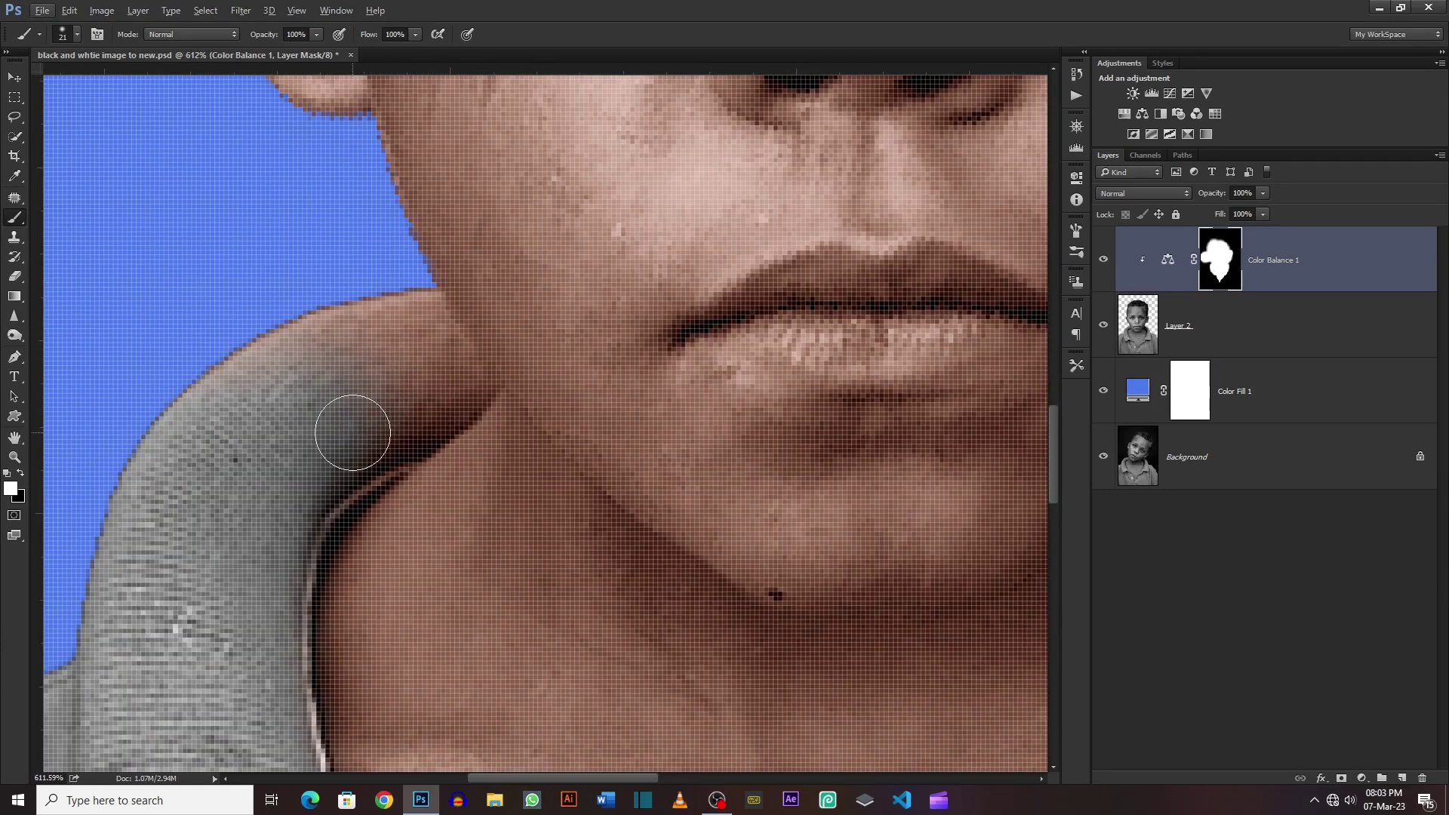
# Paint black to remove the skin tone from both shirt shoulders
pyautogui.press('x')
pyautogui.moveTo(366, 421)
pyautogui.mouseDown()
pyautogui.moveTo(440, 389)
pyautogui.moveTo(414, 340)
pyautogui.mouseUp()
pyautogui.hscroll(4, 899, 398)
pyautogui.hscroll(6, 899, 398)
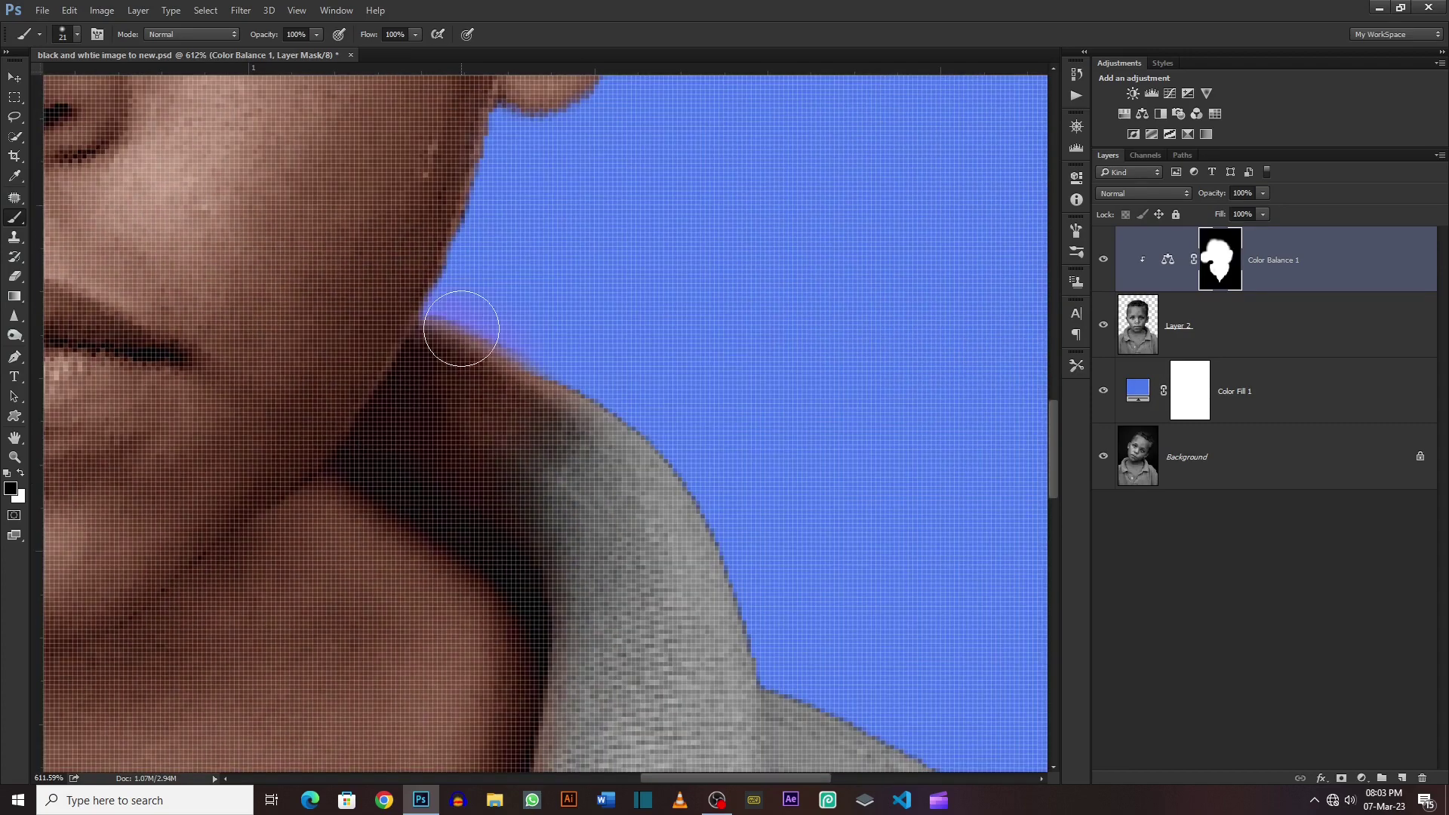
pyautogui.moveTo(382, 469); pyautogui.dragTo(537, 420)
pyautogui.hotkey('ctrl', '0')
pyautogui.press('x')
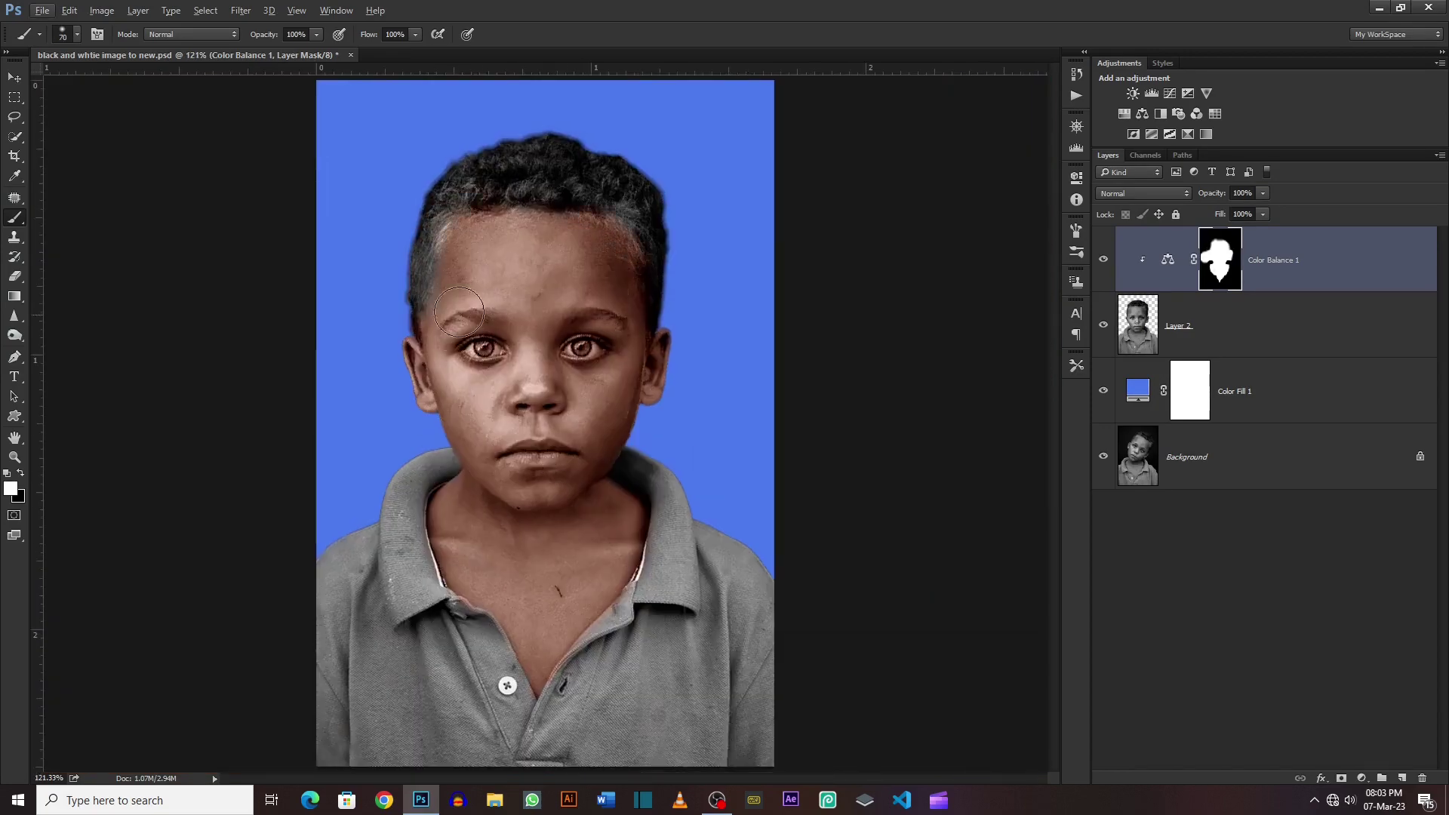
# With a small brush at 1% flow, softly warm the hairline and compare
pyautogui.click(363, 38)
pyautogui.write('1')
pyautogui.press('Return')
pyautogui.scroll(5, 382, 300)
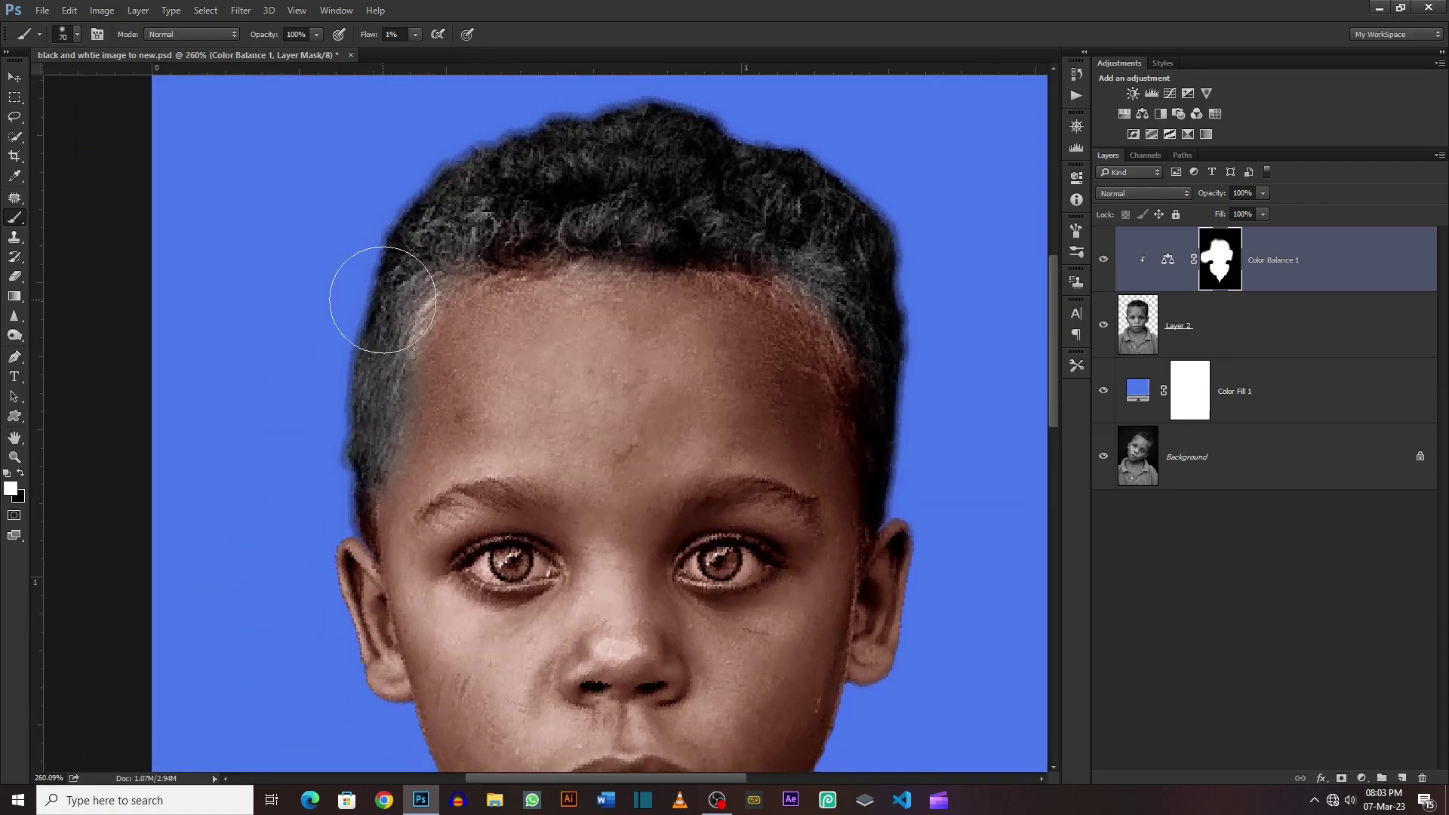
pyautogui.moveTo(383, 300); pyautogui.dragTo(370, 300)
pyautogui.moveTo(456, 258)
pyautogui.mouseDown()
pyautogui.moveTo(518, 185)
pyautogui.moveTo(760, 194)
pyautogui.moveTo(809, 285)
pyautogui.moveTo(885, 267)
pyautogui.mouseUp()
pyautogui.scroll(-5, 830, 302)
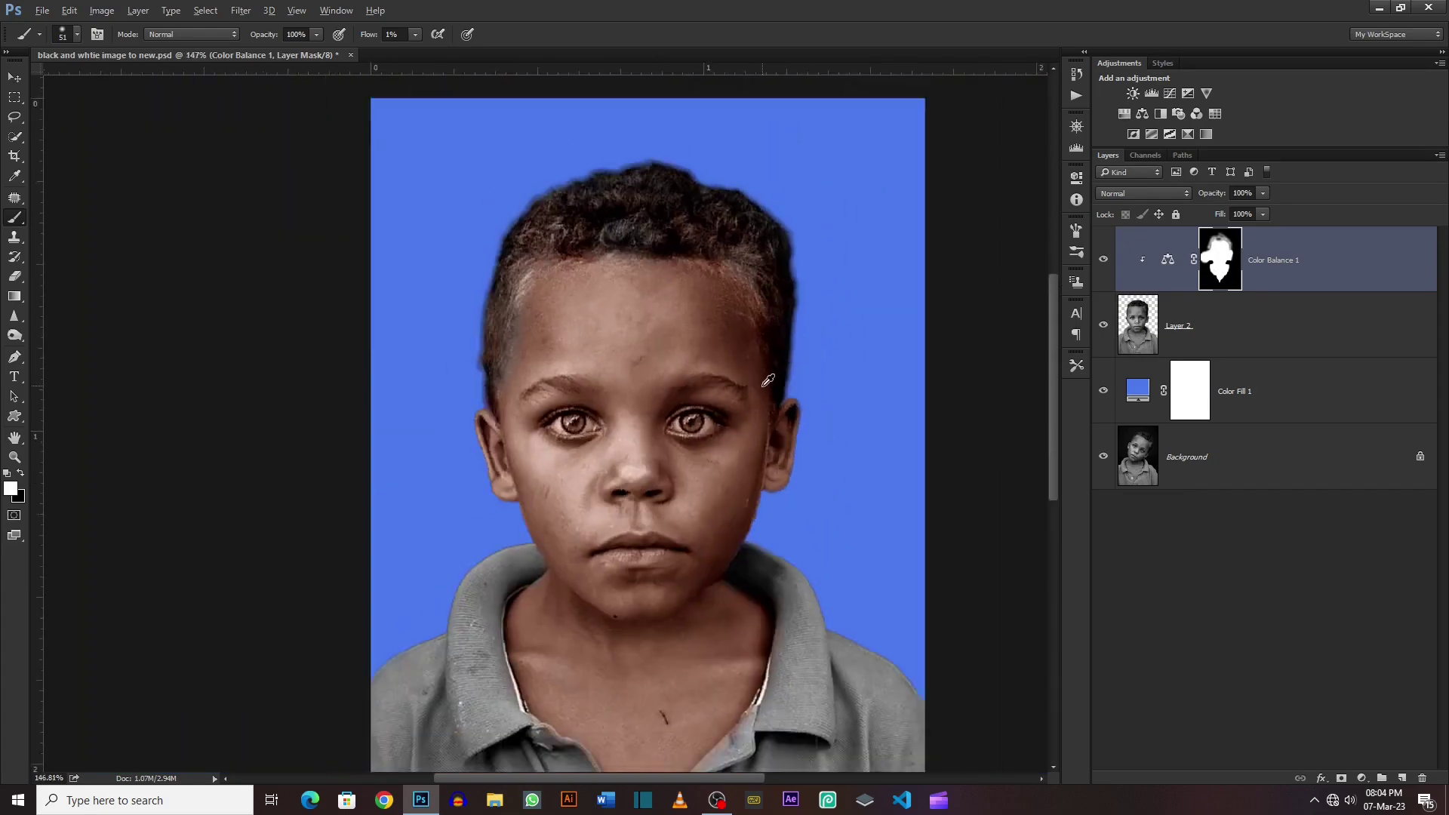
pyautogui.click(1103, 259)
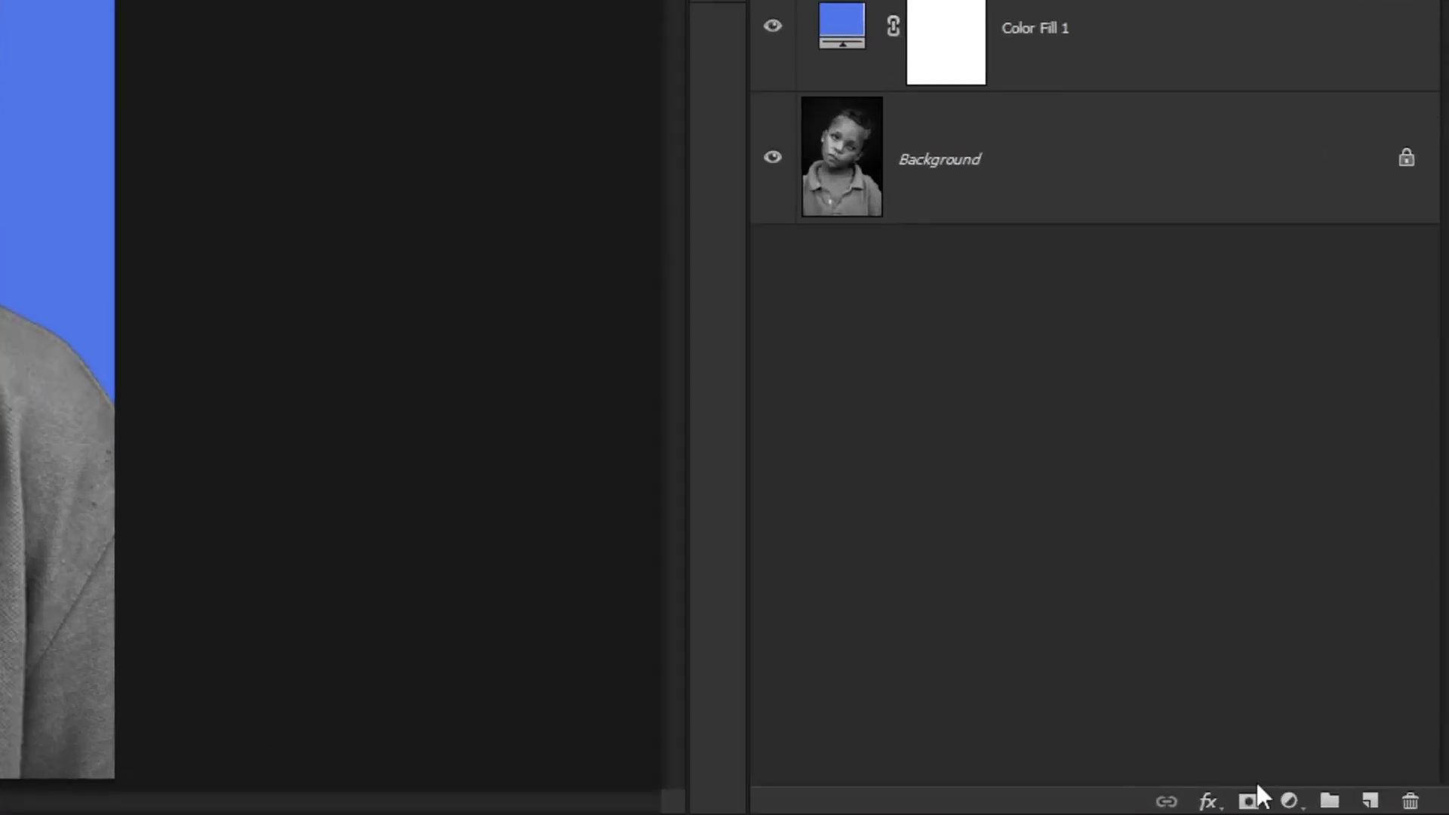
# Add a #4662ee Solid Color fill layer in Color blend mode with an inverted black mask
pyautogui.click(1290, 802)
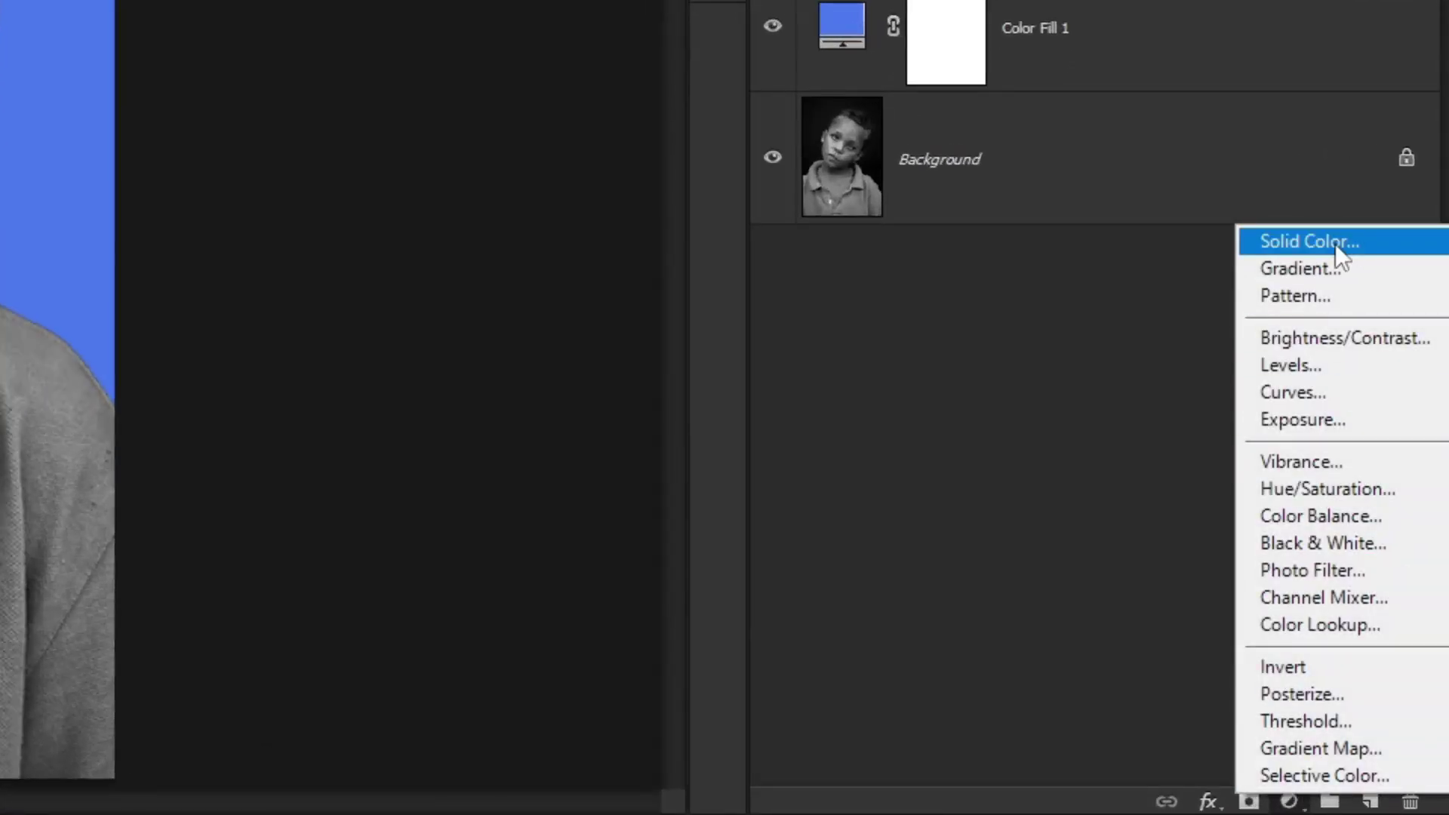
pyautogui.click(1334, 243)
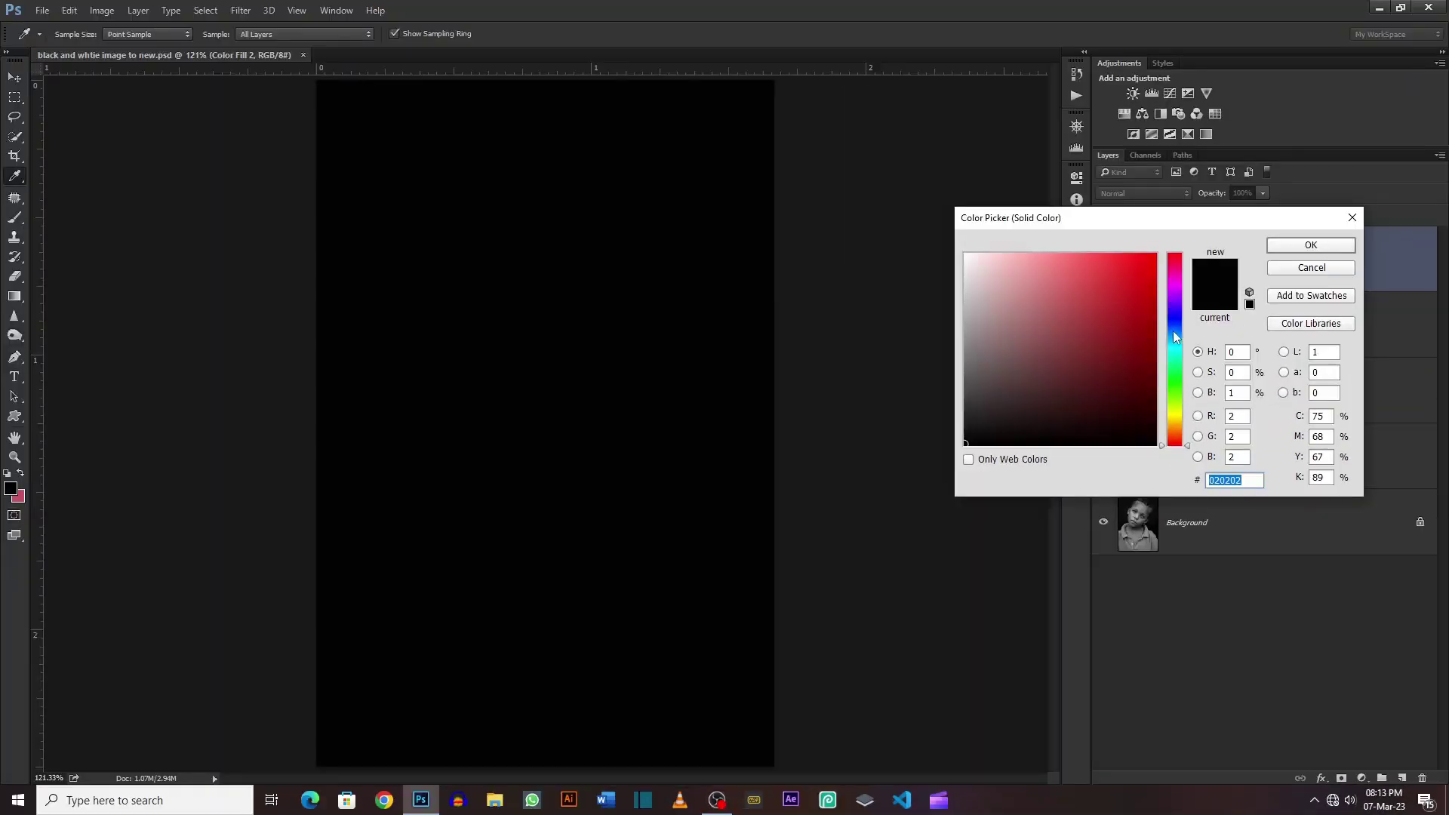
pyautogui.moveTo(1103, 281); pyautogui.dragTo(1100, 266)
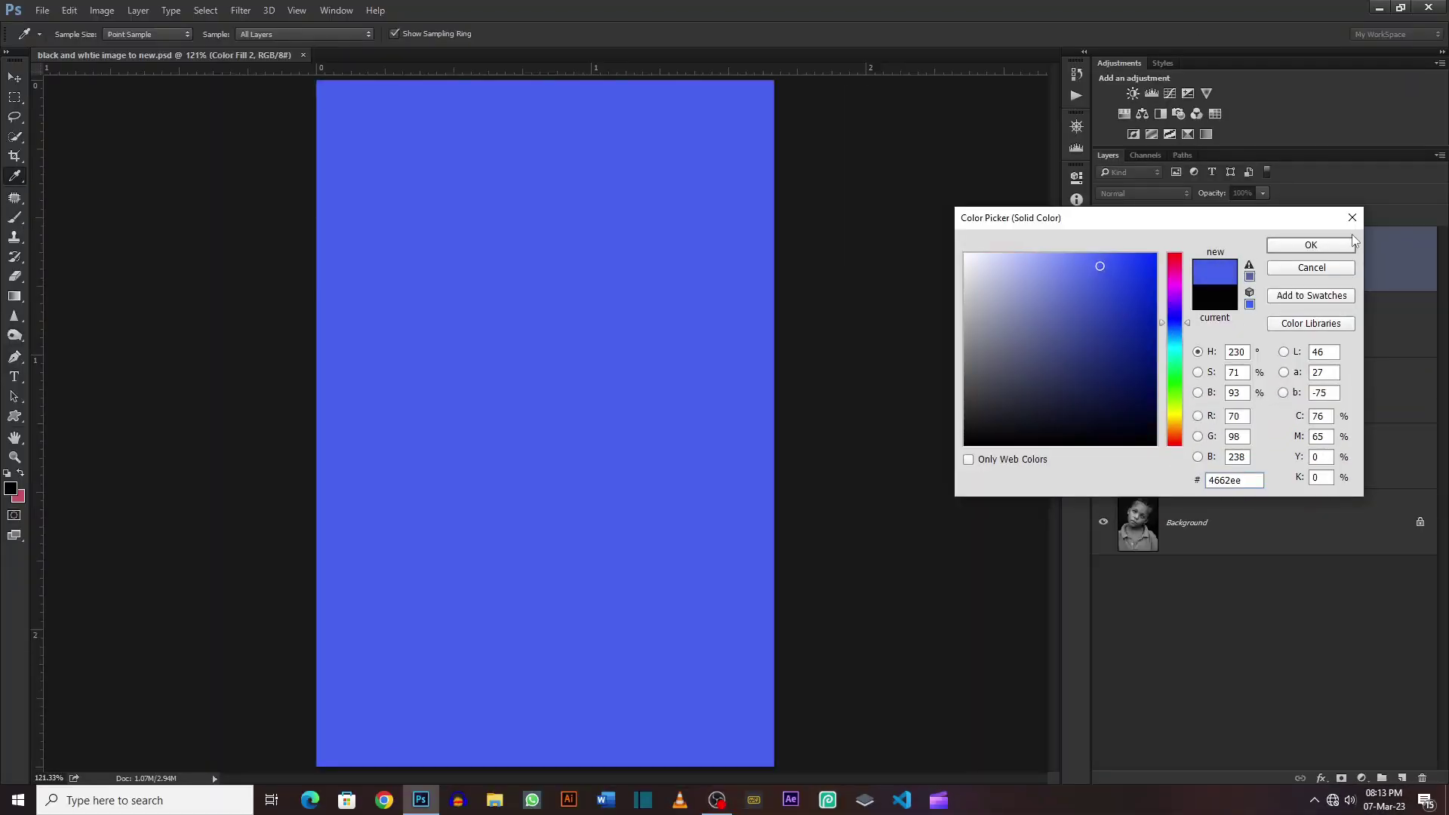
pyautogui.click(1351, 244)
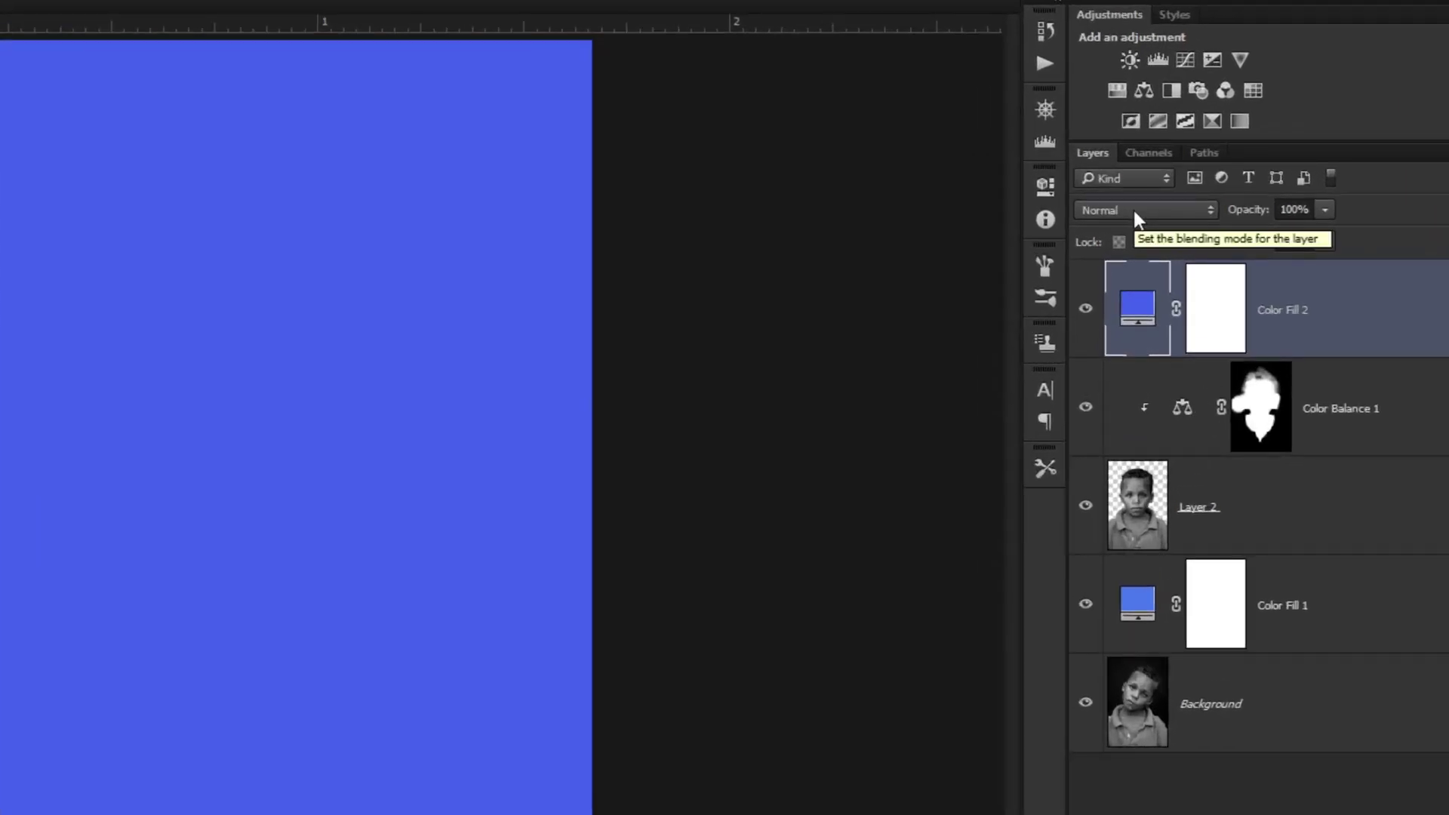
pyautogui.click(1134, 210)
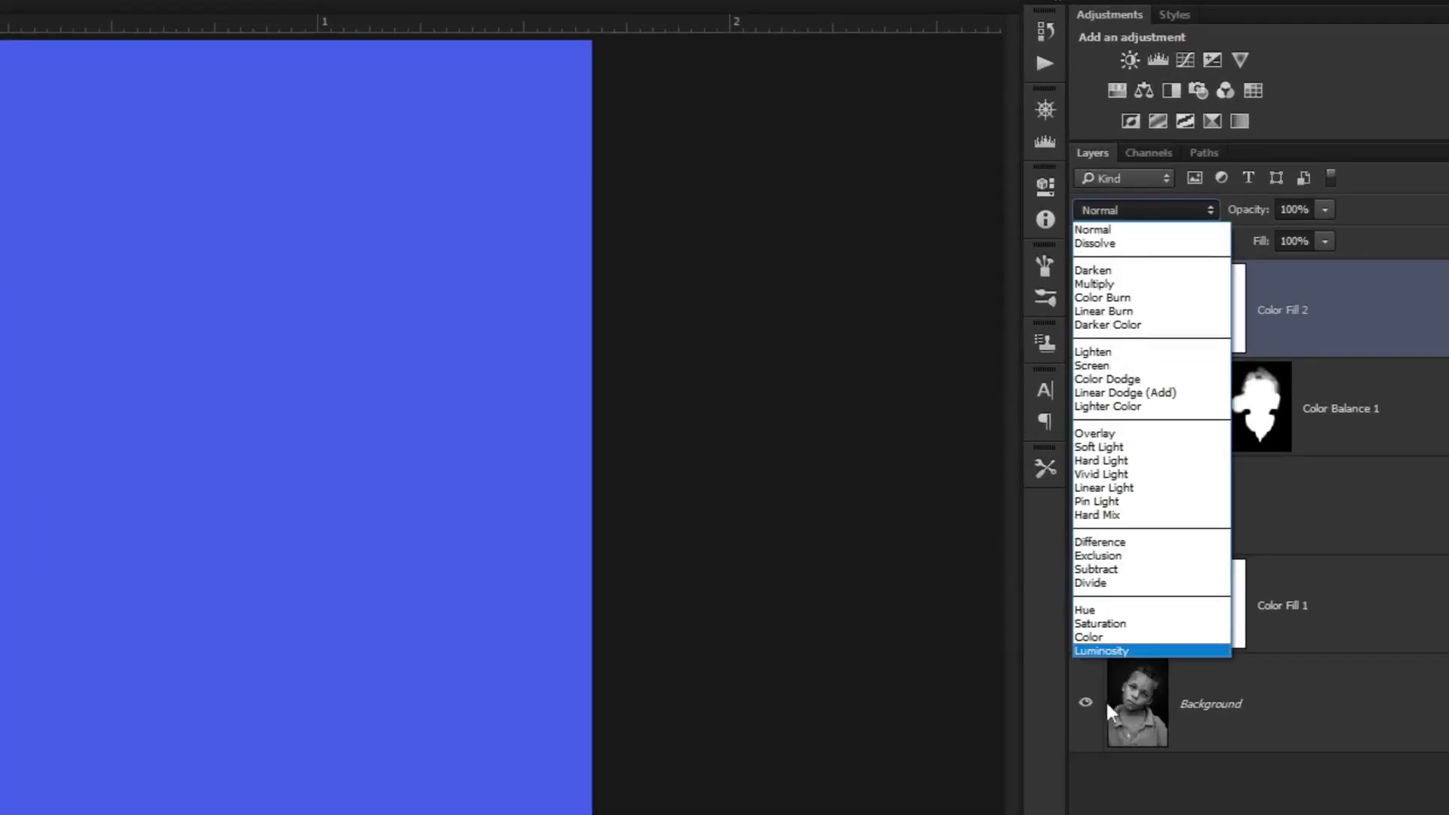
pyautogui.click(1104, 636)
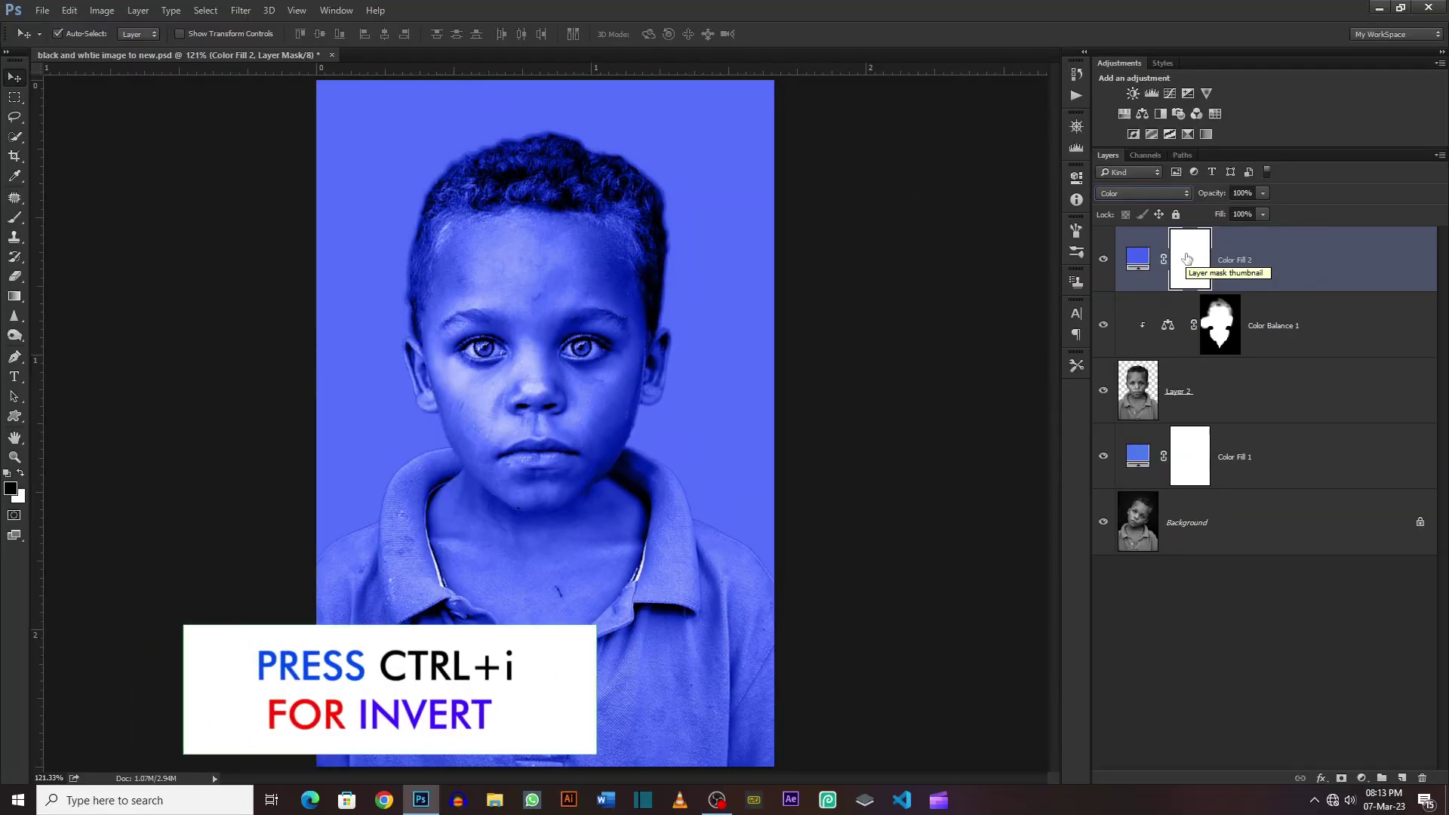
pyautogui.hotkey('ctrl', 'i')
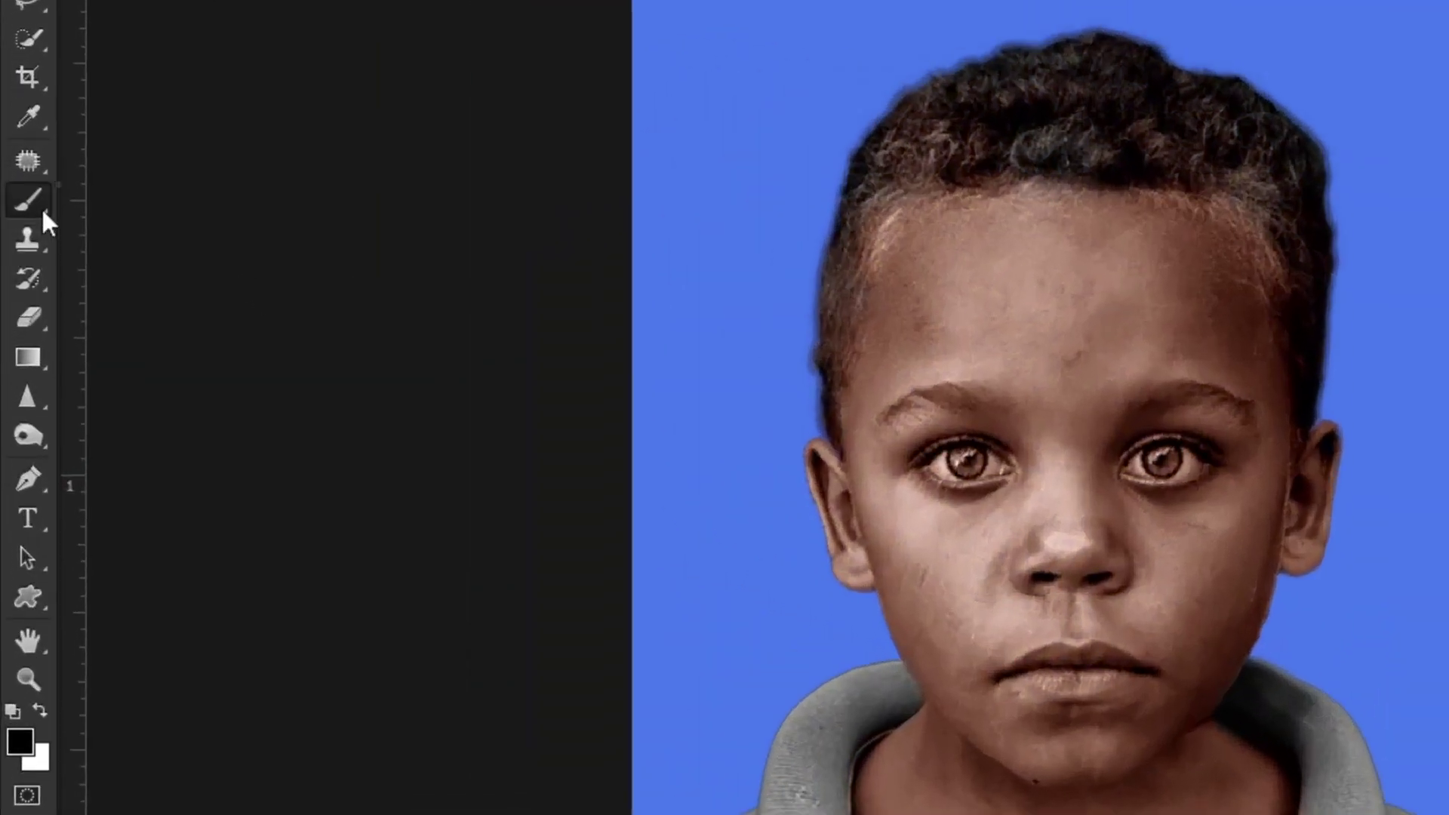
# With a full-flow 14 px white brush, paint blue onto the shirt's shoulder edge
pyautogui.click(18, 219)
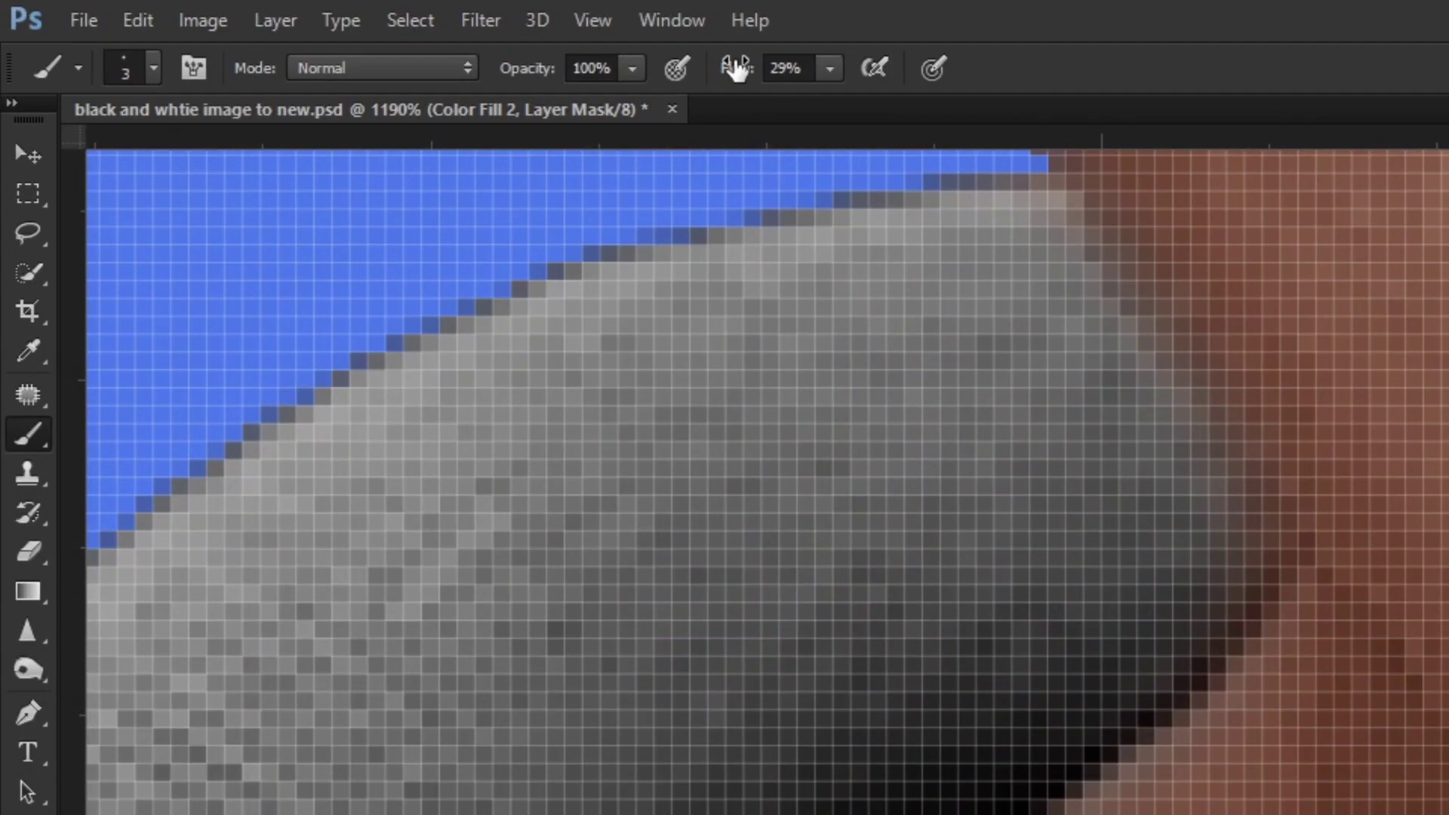
pyautogui.moveTo(736, 68); pyautogui.dragTo(777, 68)
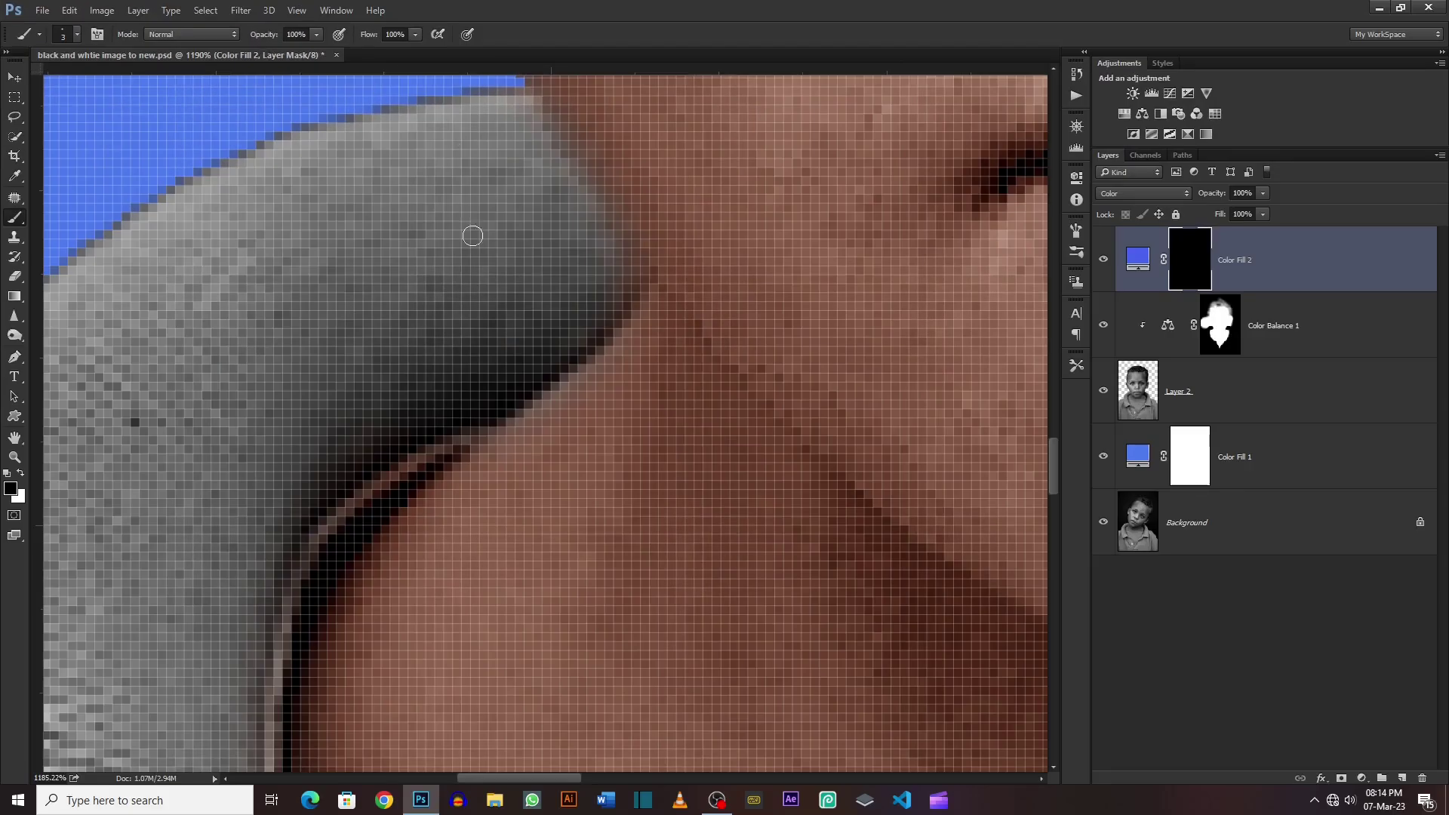
pyautogui.moveTo(526, 253); pyautogui.dragTo(592, 292)
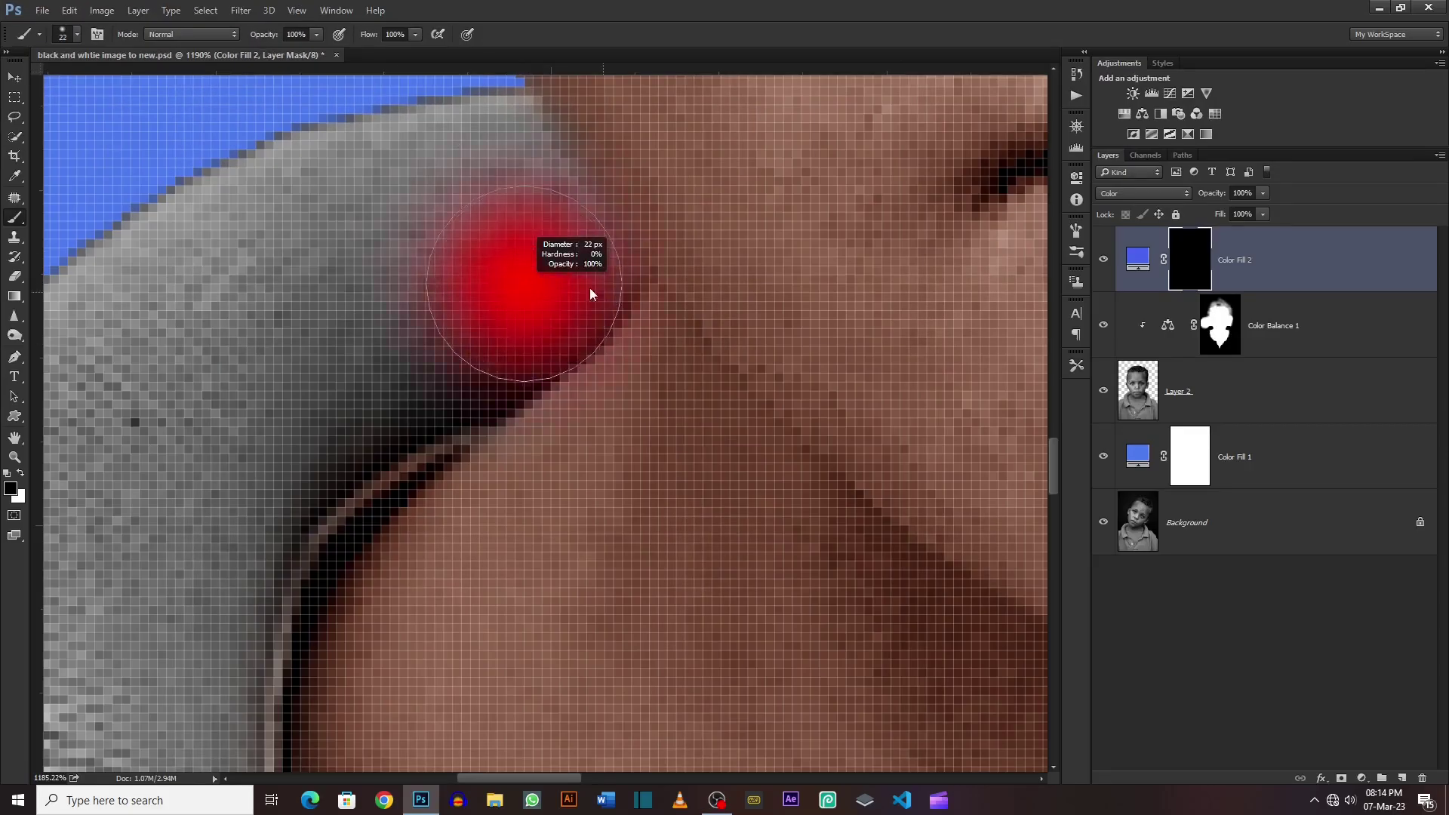
pyautogui.scroll(2, 453, 340)
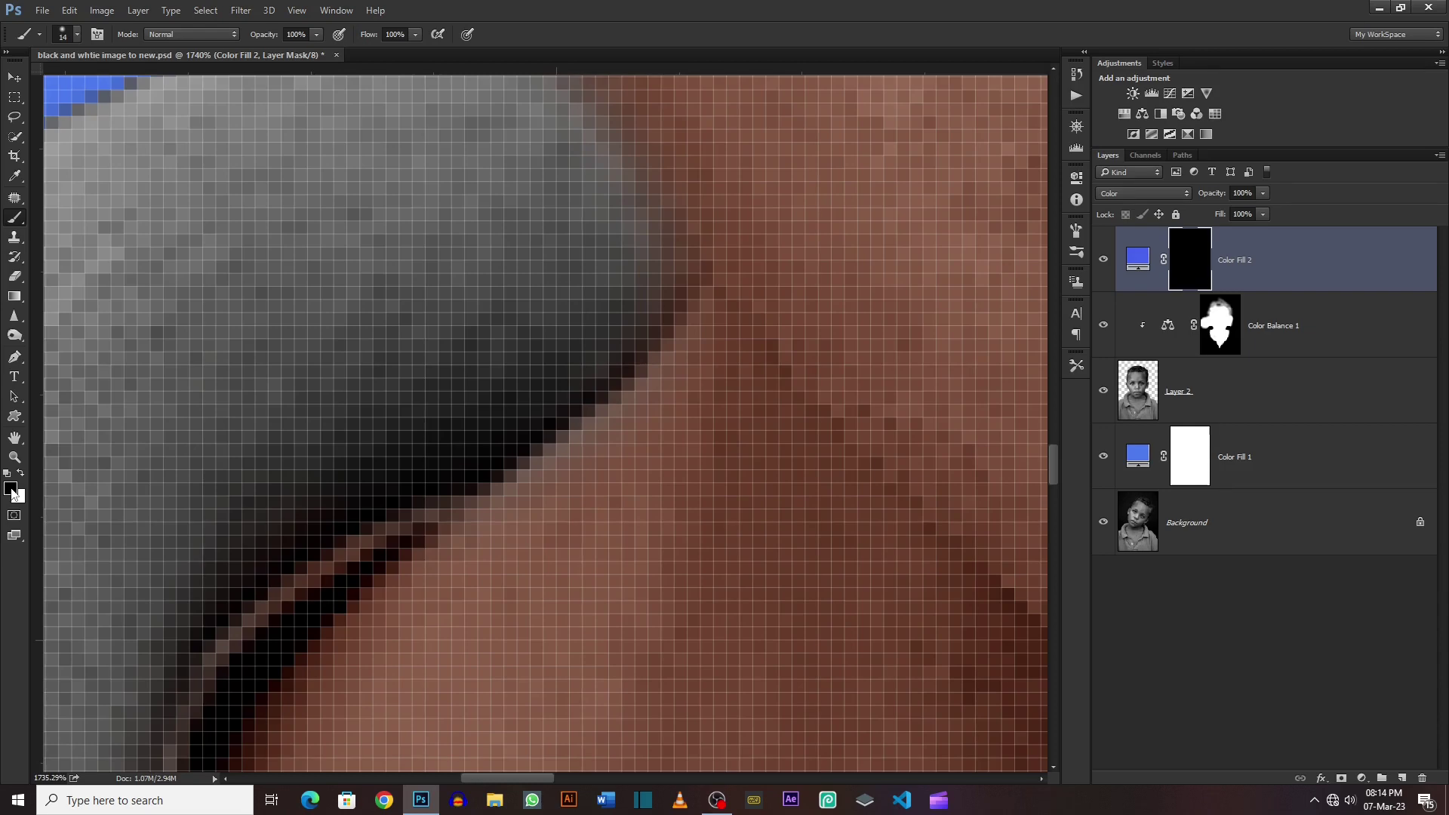
pyautogui.press('x')
pyautogui.moveTo(595, 269)
pyautogui.mouseDown()
pyautogui.moveTo(550, 285)
pyautogui.moveTo(677, 431)
pyautogui.mouseUp()
pyautogui.moveTo(598, 297); pyautogui.dragTo(543, 323)
pyautogui.scroll(-3, 543, 324)
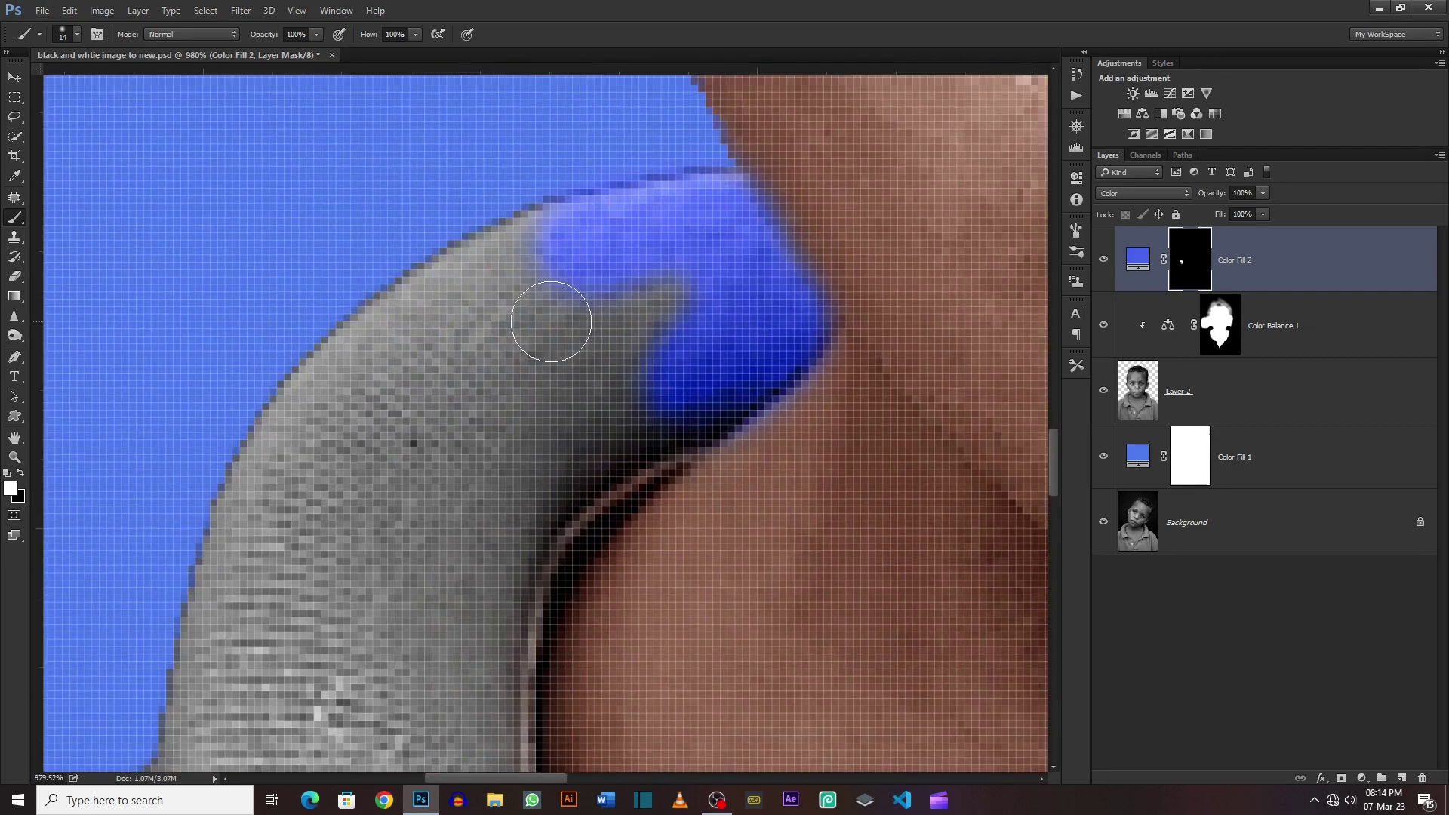
# Clip Color Fill 2 to the layer below and paint blue along the arm edges
pyautogui.rightClick(1341, 263)
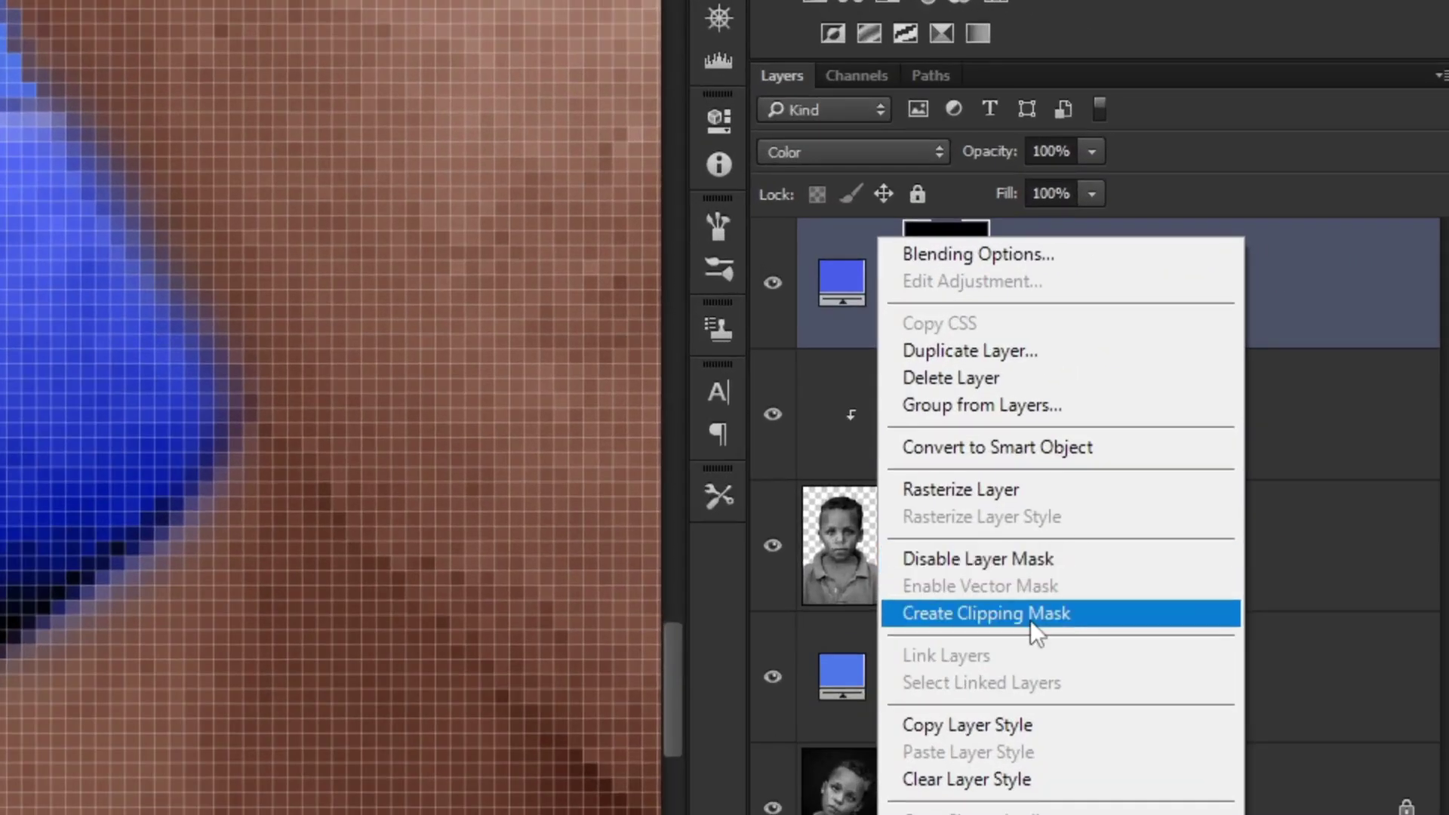
pyautogui.click(1030, 619)
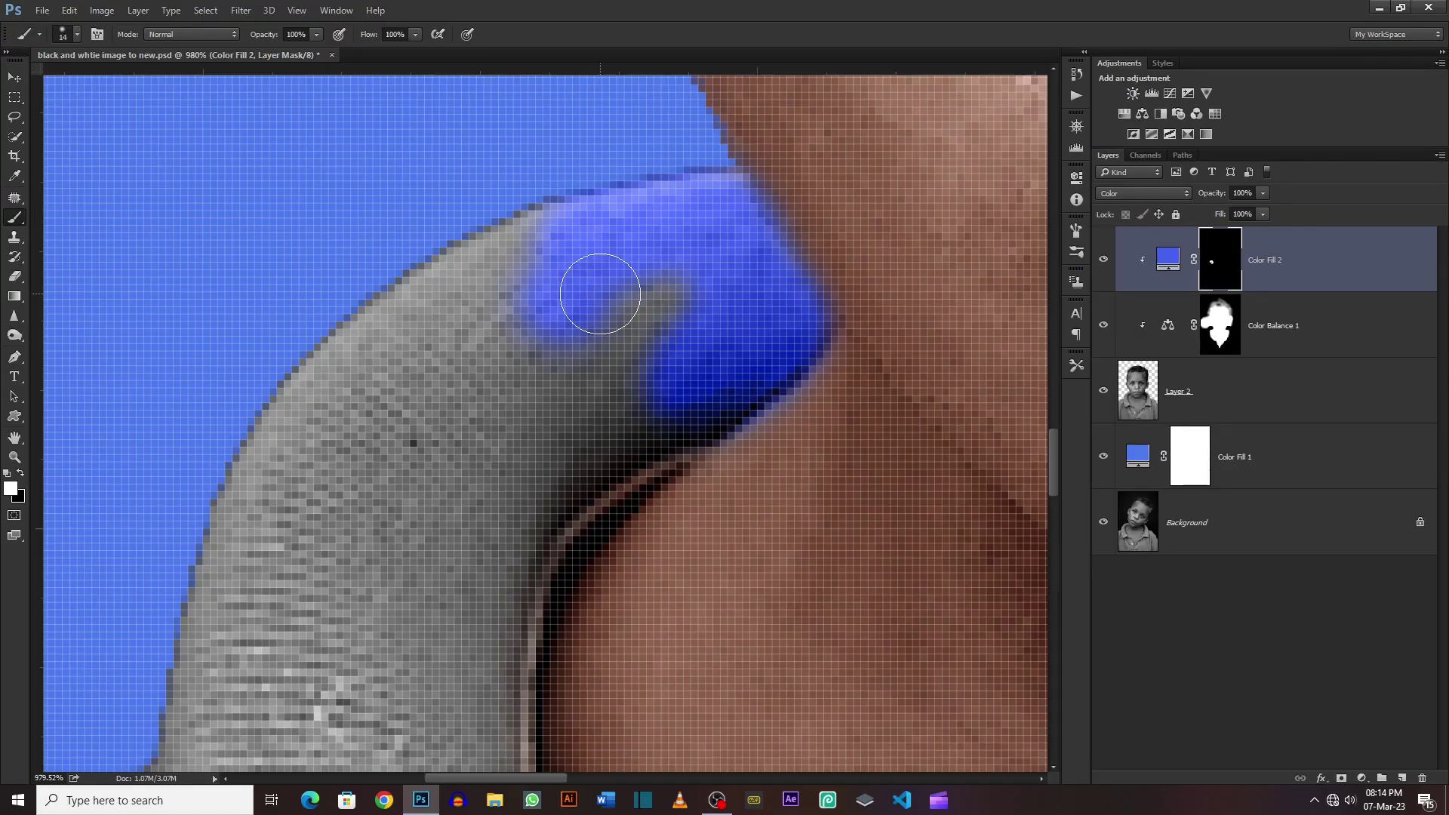
pyautogui.moveTo(585, 286)
pyautogui.mouseDown()
pyautogui.moveTo(344, 352)
pyautogui.moveTo(273, 389)
pyautogui.mouseUp()
pyautogui.keyDown('alt'); pyautogui.scroll(-3, 538, 230); pyautogui.keyUp('alt')
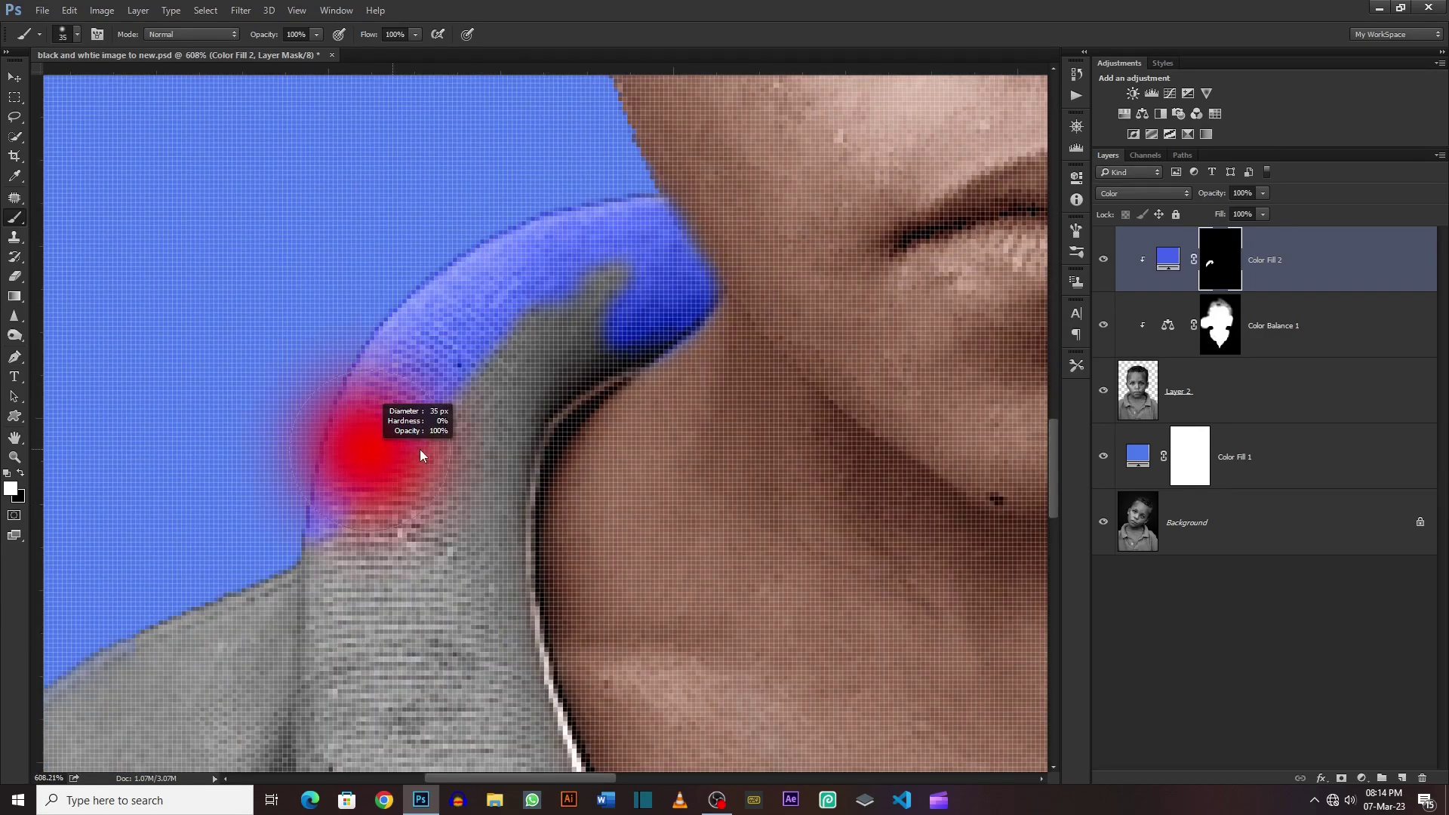
pyautogui.moveTo(392, 332); pyautogui.dragTo(340, 502)
pyautogui.moveTo(598, 275); pyautogui.dragTo(517, 355)
pyautogui.scroll(-5, 518, 355)
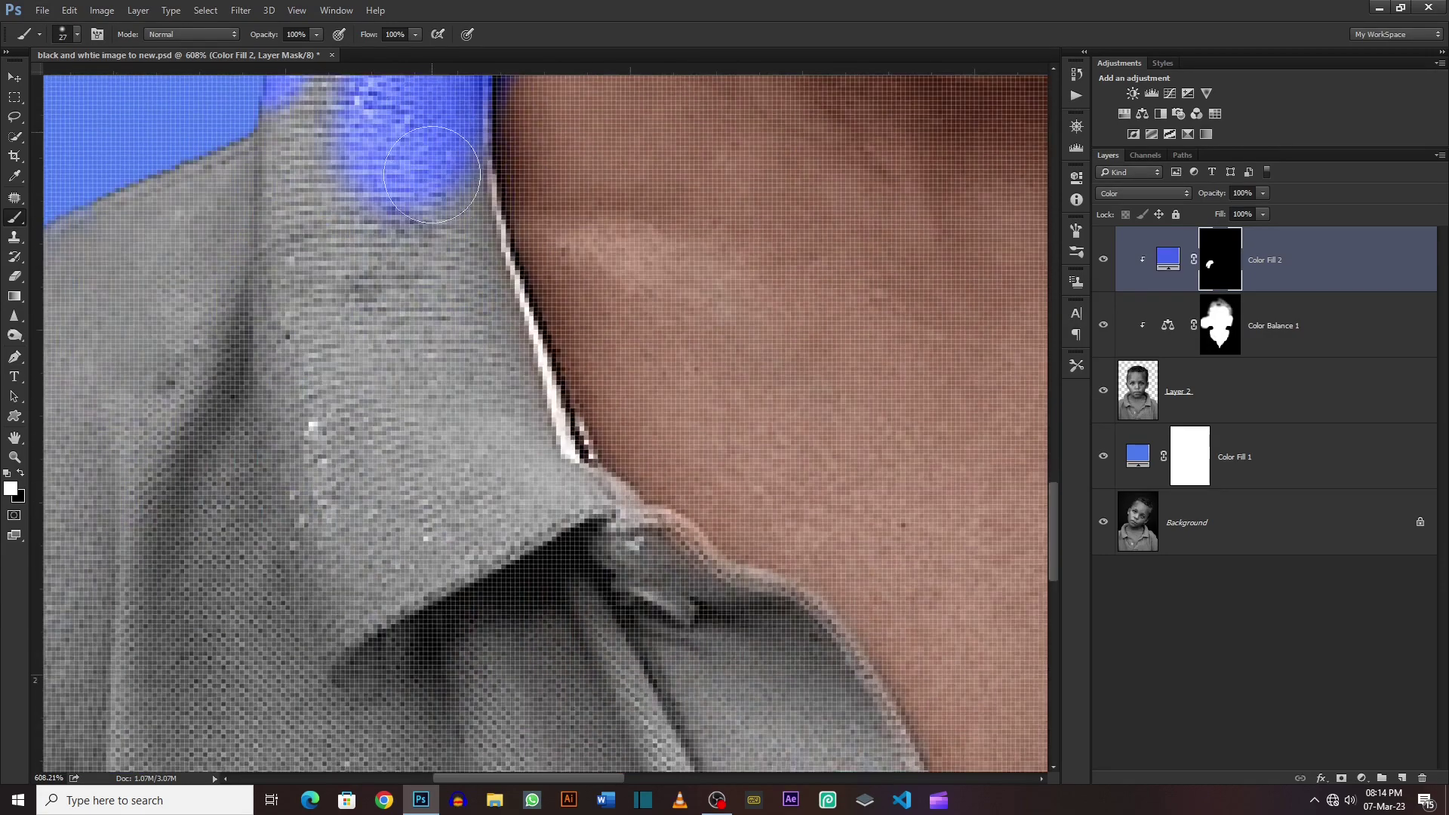
pyautogui.moveTo(446, 181); pyautogui.dragTo(555, 496)
pyautogui.scroll(-1, 555, 495)
pyautogui.scroll(-5, 529, 301)
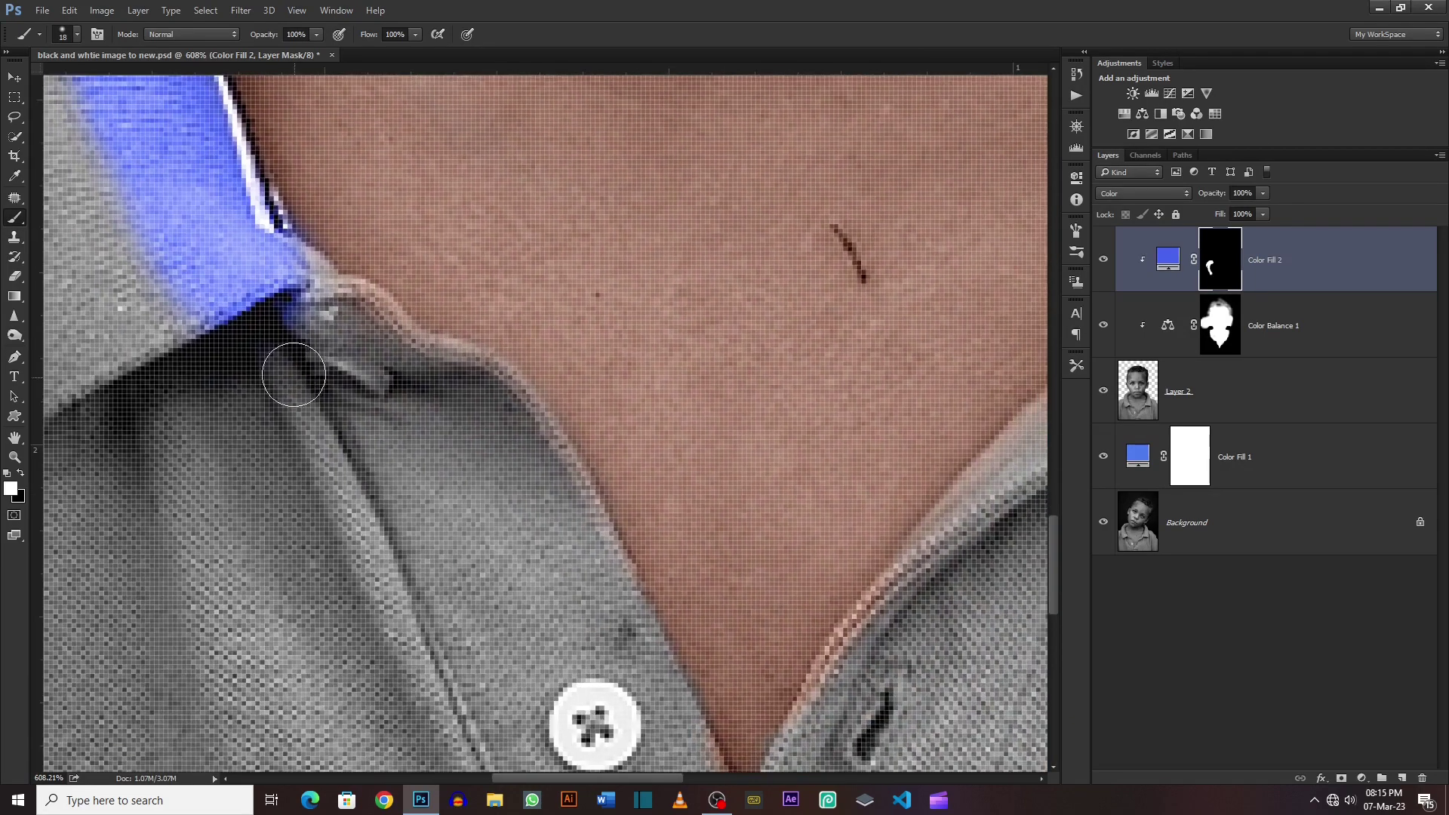
# Paint blue along the collar edge and erase stray blue from the neck skin in black
pyautogui.moveTo(292, 375); pyautogui.dragTo(639, 649)
pyautogui.scroll(3, 639, 649)
pyautogui.moveTo(513, 385); pyautogui.dragTo(528, 438)
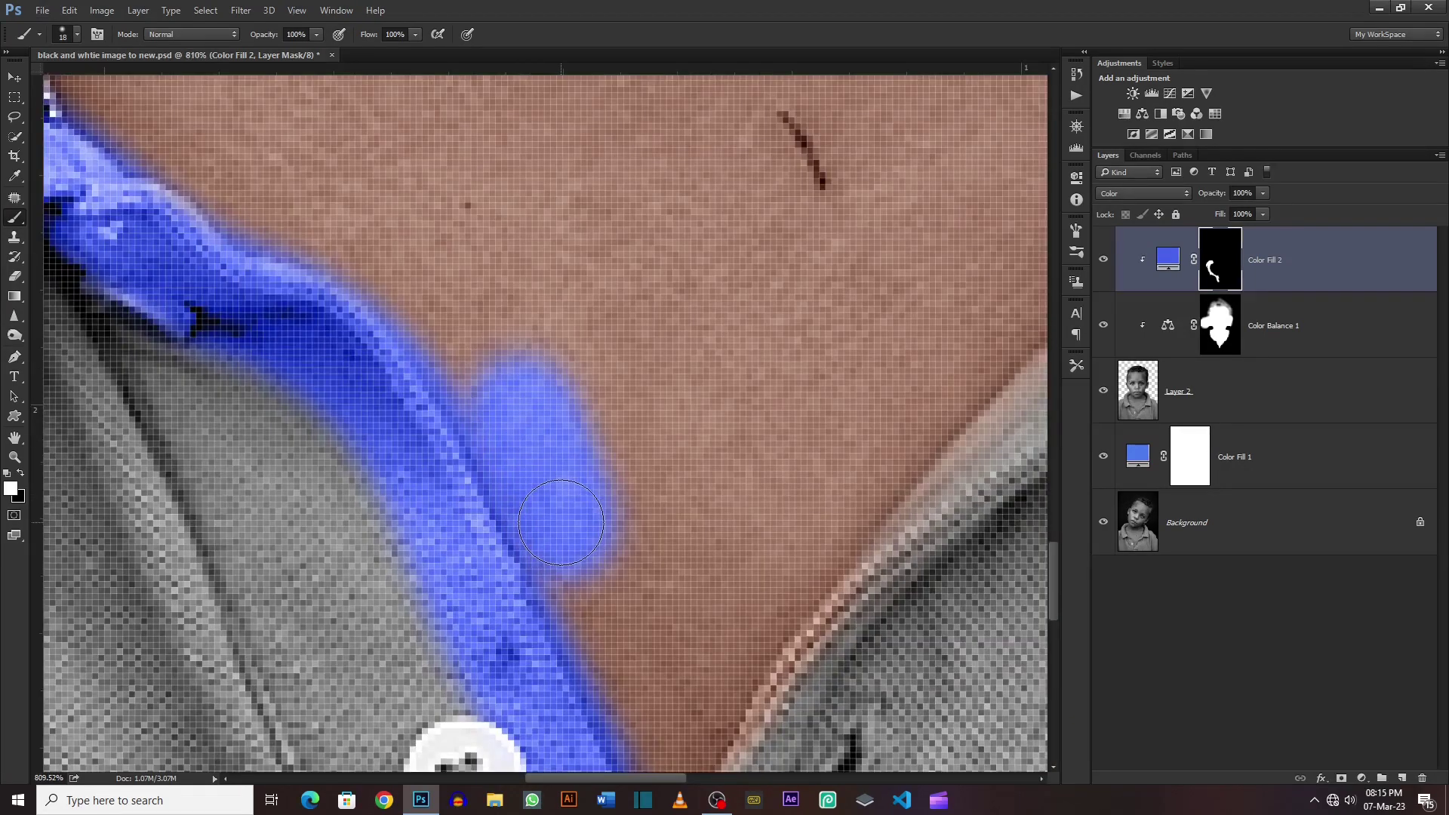
pyautogui.moveTo(573, 529); pyautogui.dragTo(539, 478)
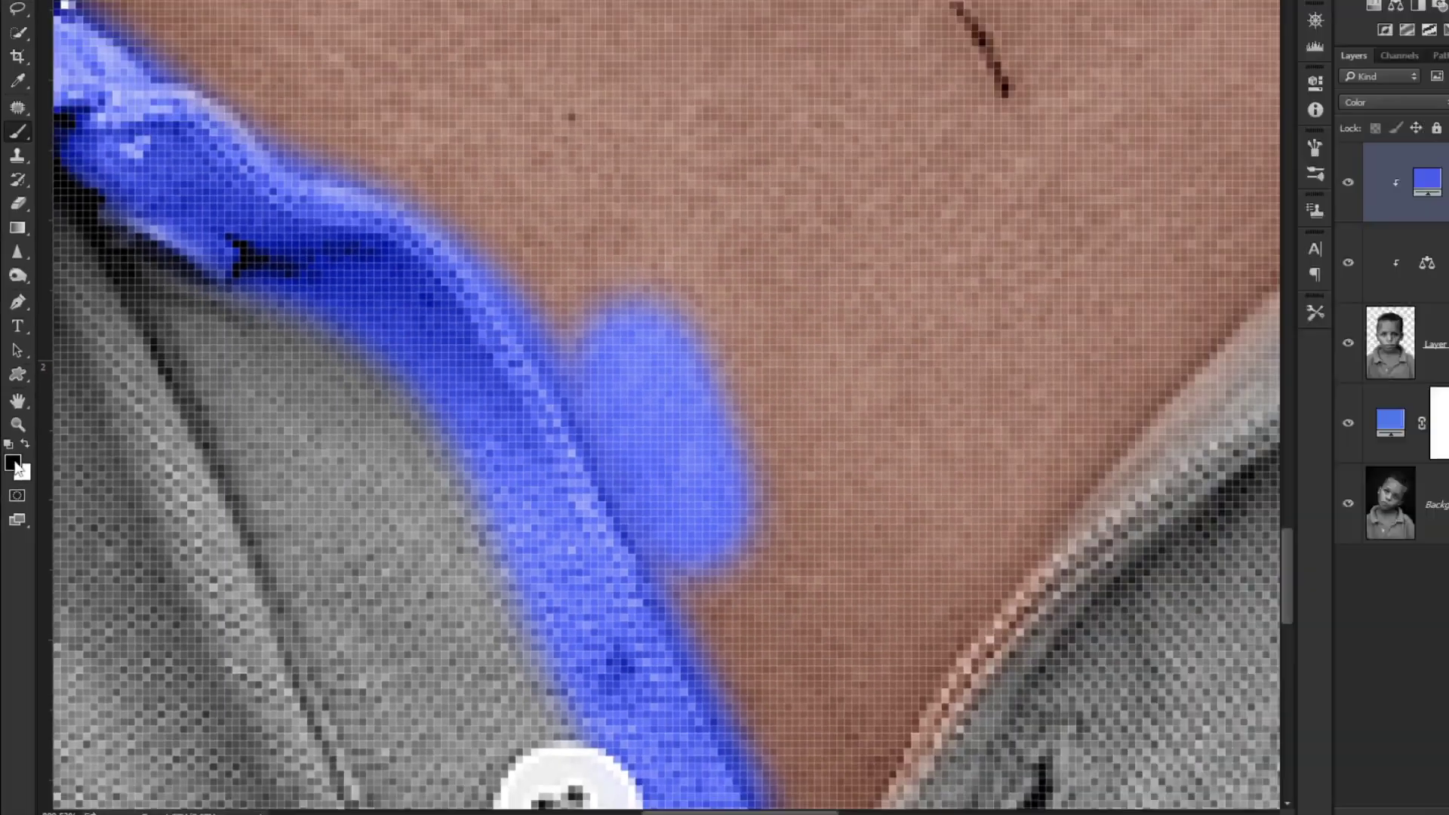
pyautogui.press('x')
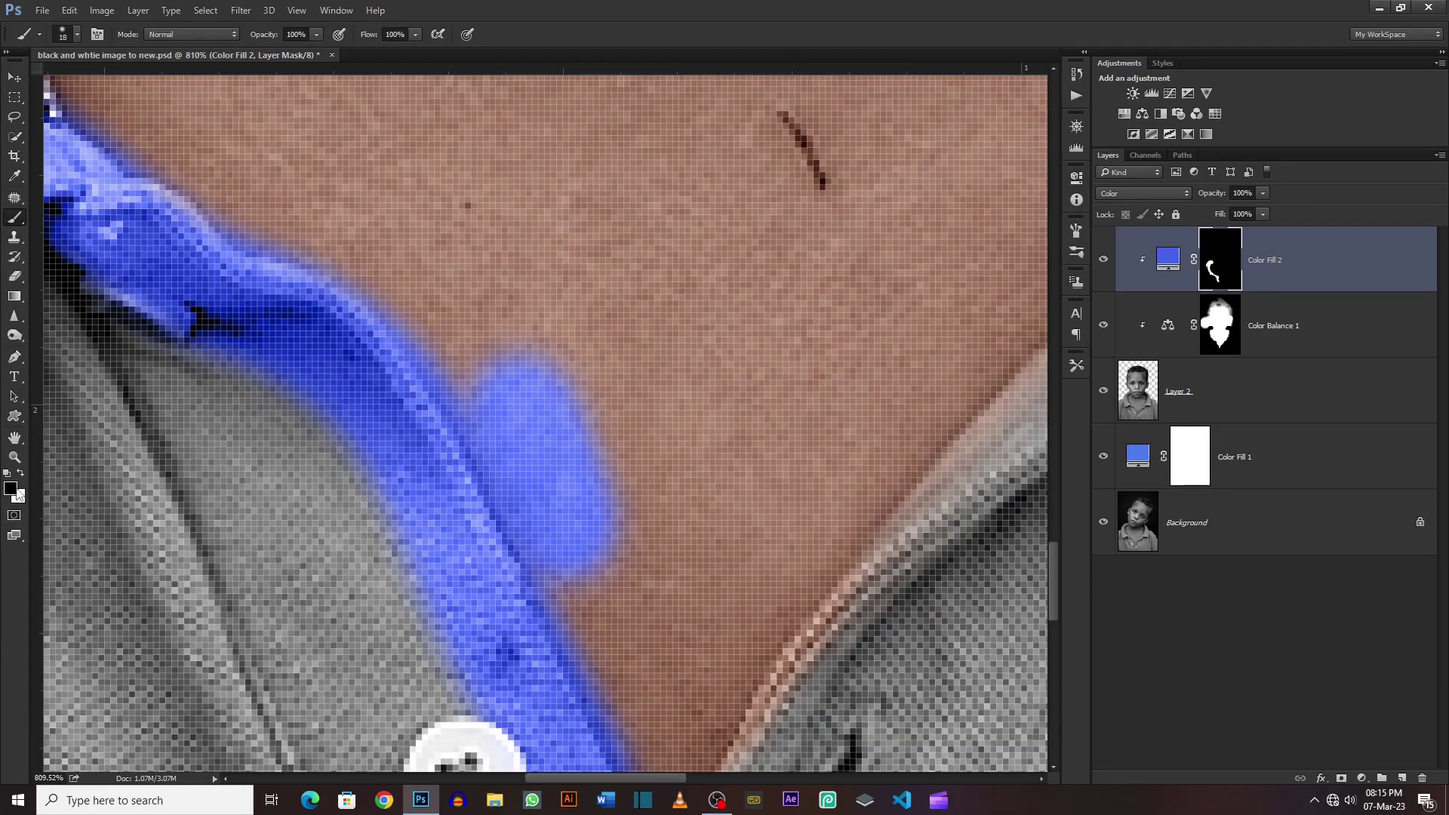
pyautogui.moveTo(453, 327)
pyautogui.mouseDown()
pyautogui.moveTo(582, 575)
pyautogui.moveTo(598, 485)
pyautogui.mouseUp()
pyautogui.press('x')
pyautogui.press('x')
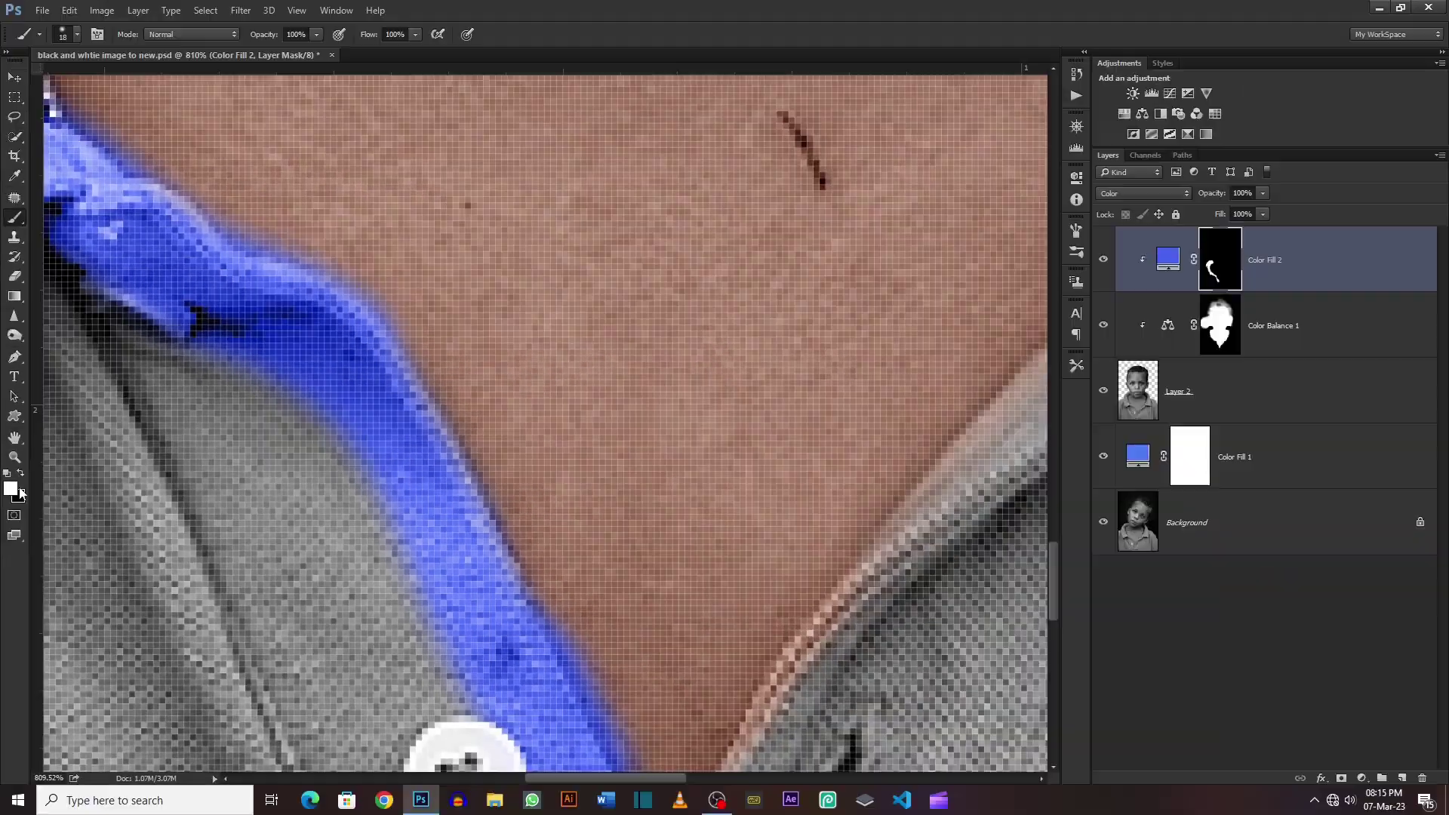
pyautogui.moveTo(699, 770)
pyautogui.mouseDown()
pyautogui.moveTo(667, 606)
pyautogui.moveTo(550, 605)
pyautogui.moveTo(751, 365)
pyautogui.moveTo(675, 728)
pyautogui.mouseUp()
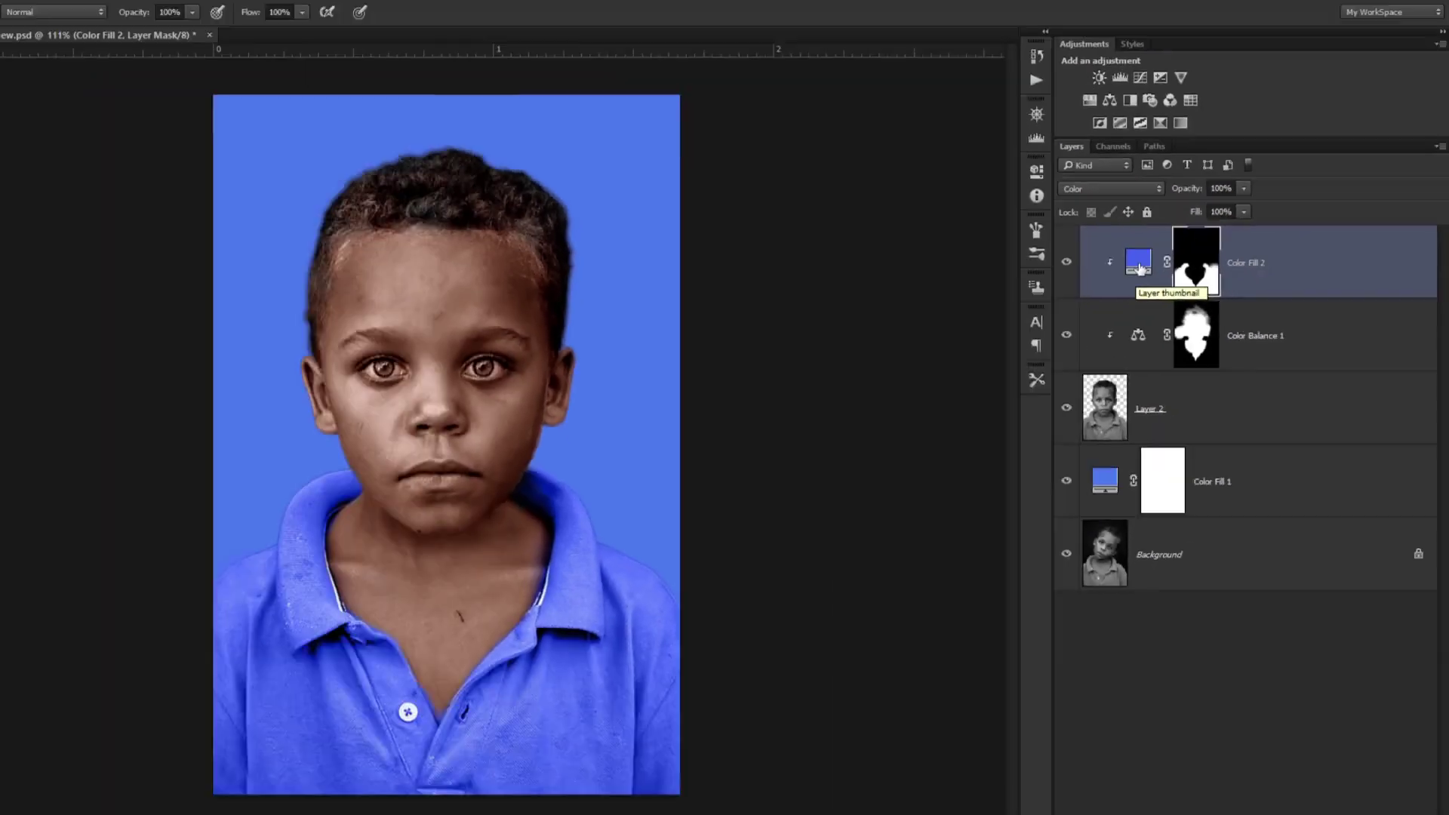
# Change the Color Fill 2 colour to green 28eeb8 and compare it on and off
pyautogui.doubleClick(1140, 265)
pyautogui.moveTo(1175, 326)
pyautogui.mouseDown()
pyautogui.moveTo(1175, 270)
pyautogui.moveTo(1183, 364)
pyautogui.mouseUp()
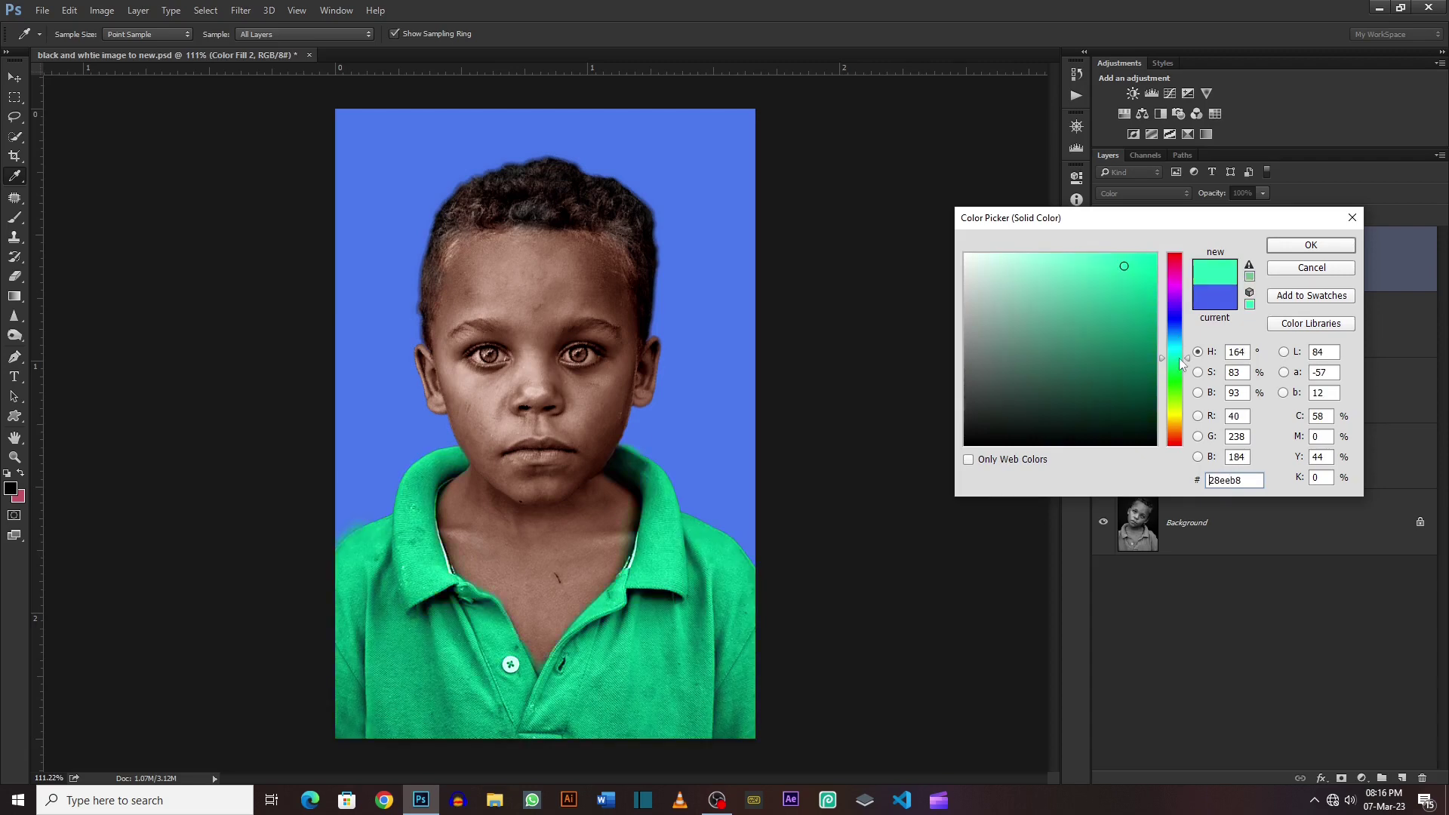
pyautogui.click(1311, 245)
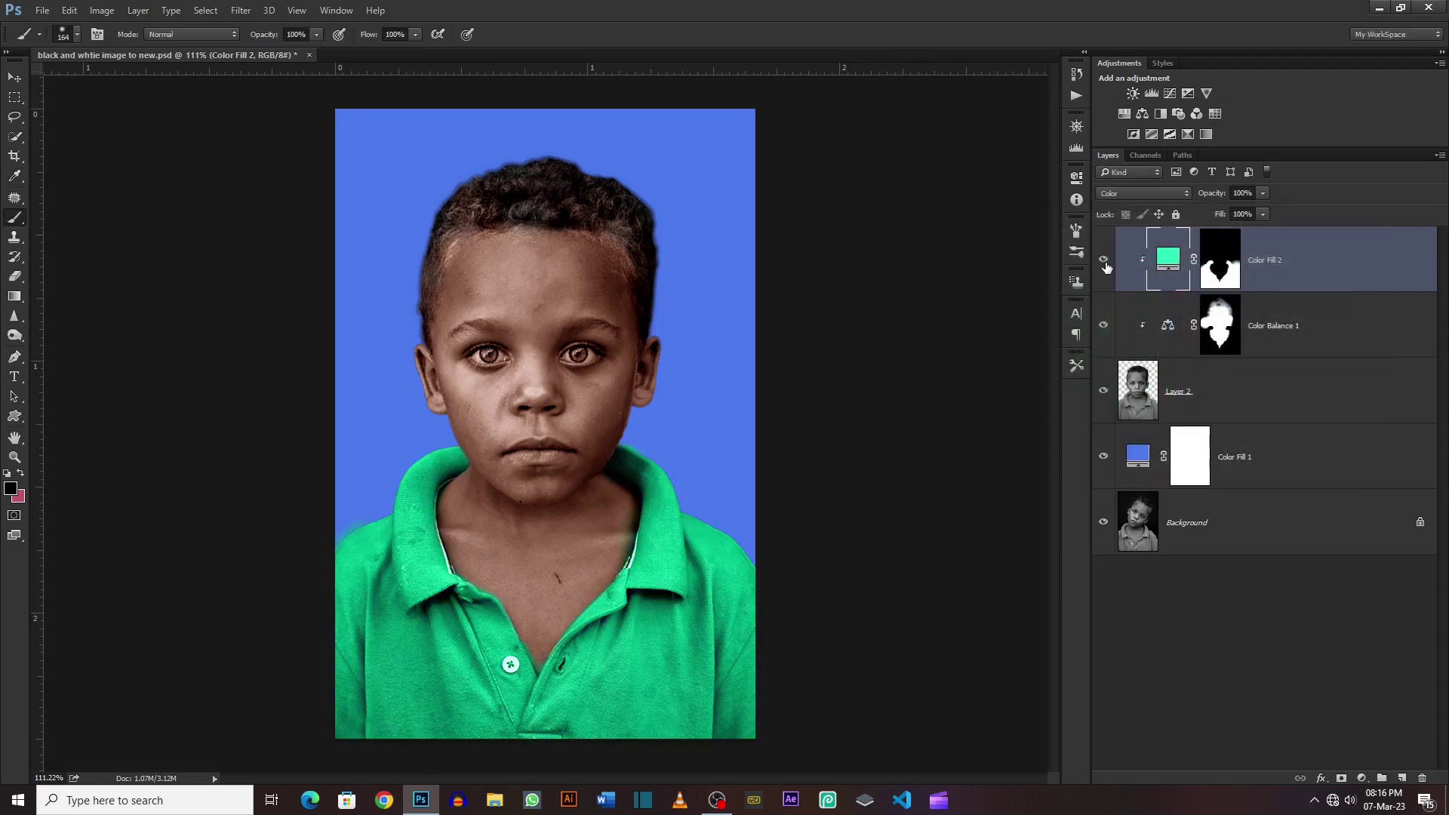
pyautogui.click(1104, 261)
pyautogui.click(1103, 259)
pyautogui.press('v')
pyautogui.scroll(1, 762, 385)
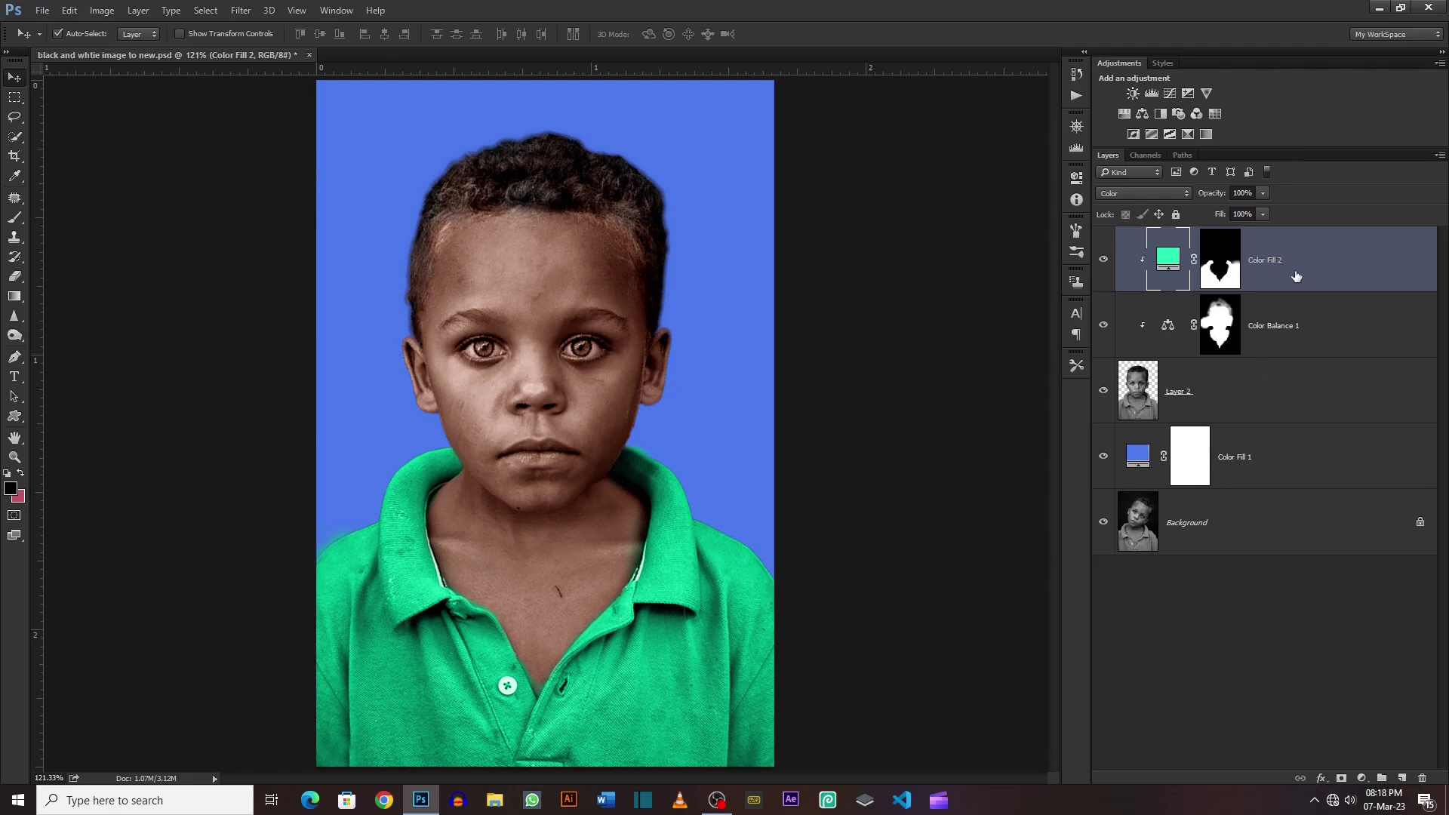
# Stamp all visible layers into Layer 3 and toggle the lower layers to verify
pyautogui.hotkey('ctrl', 'shift', 'alt', 'e')
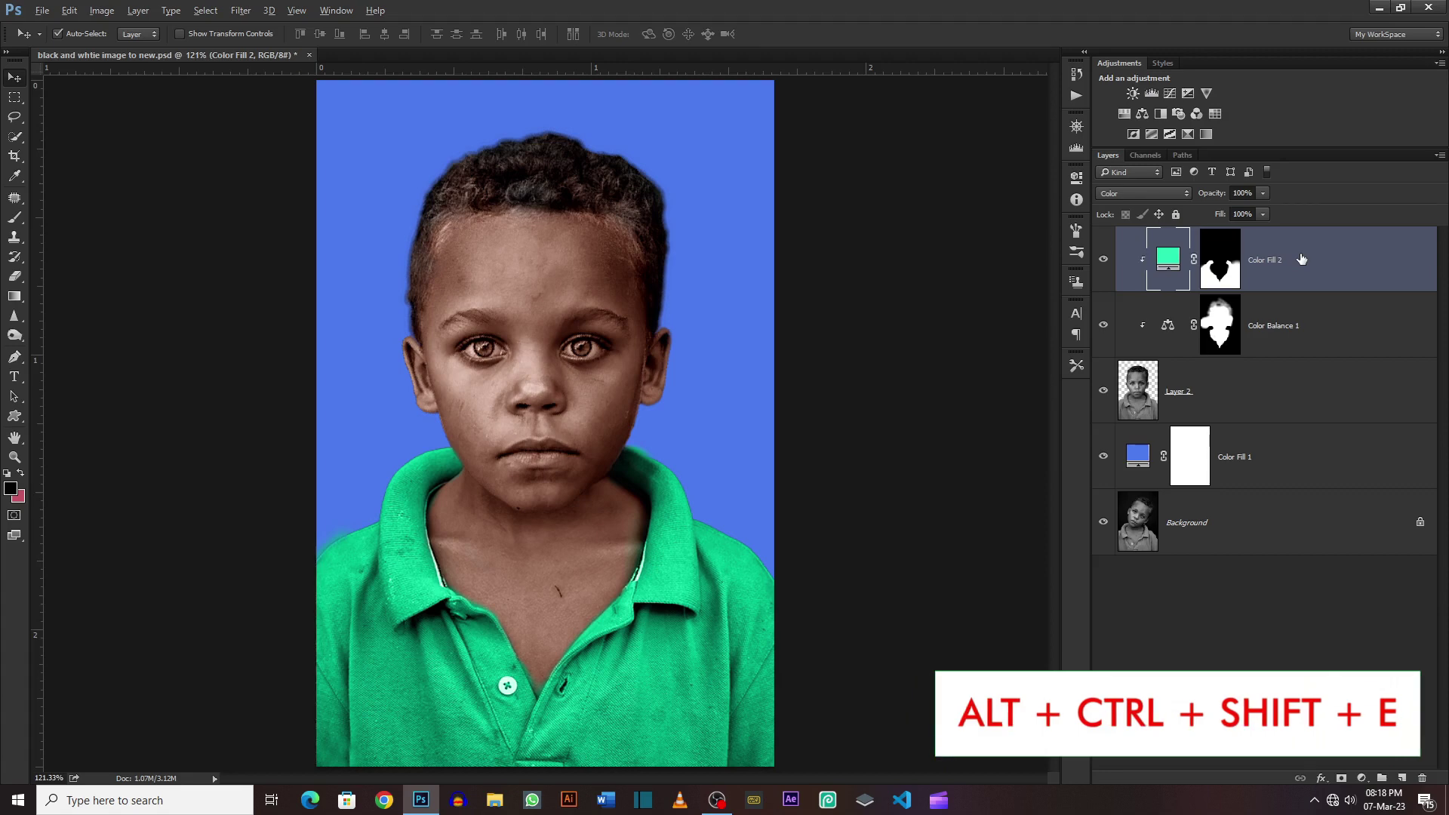
pyautogui.hotkey('ctrl', 'shift', 'alt', 'e')
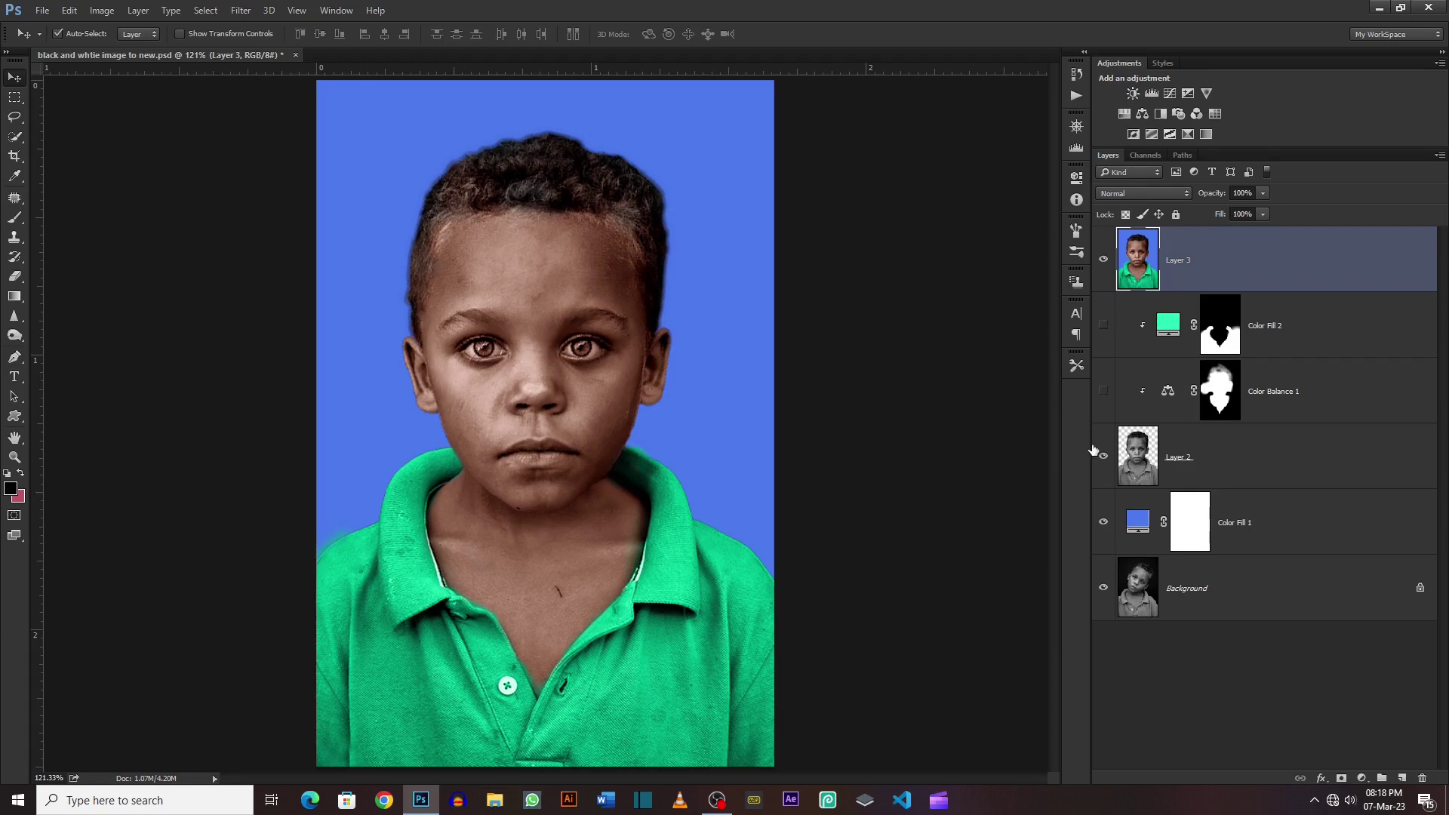
pyautogui.moveTo(1093, 453); pyautogui.dragTo(1091, 541)
pyautogui.keyDown('alt'); pyautogui.click(1107, 440); pyautogui.keyUp('alt')
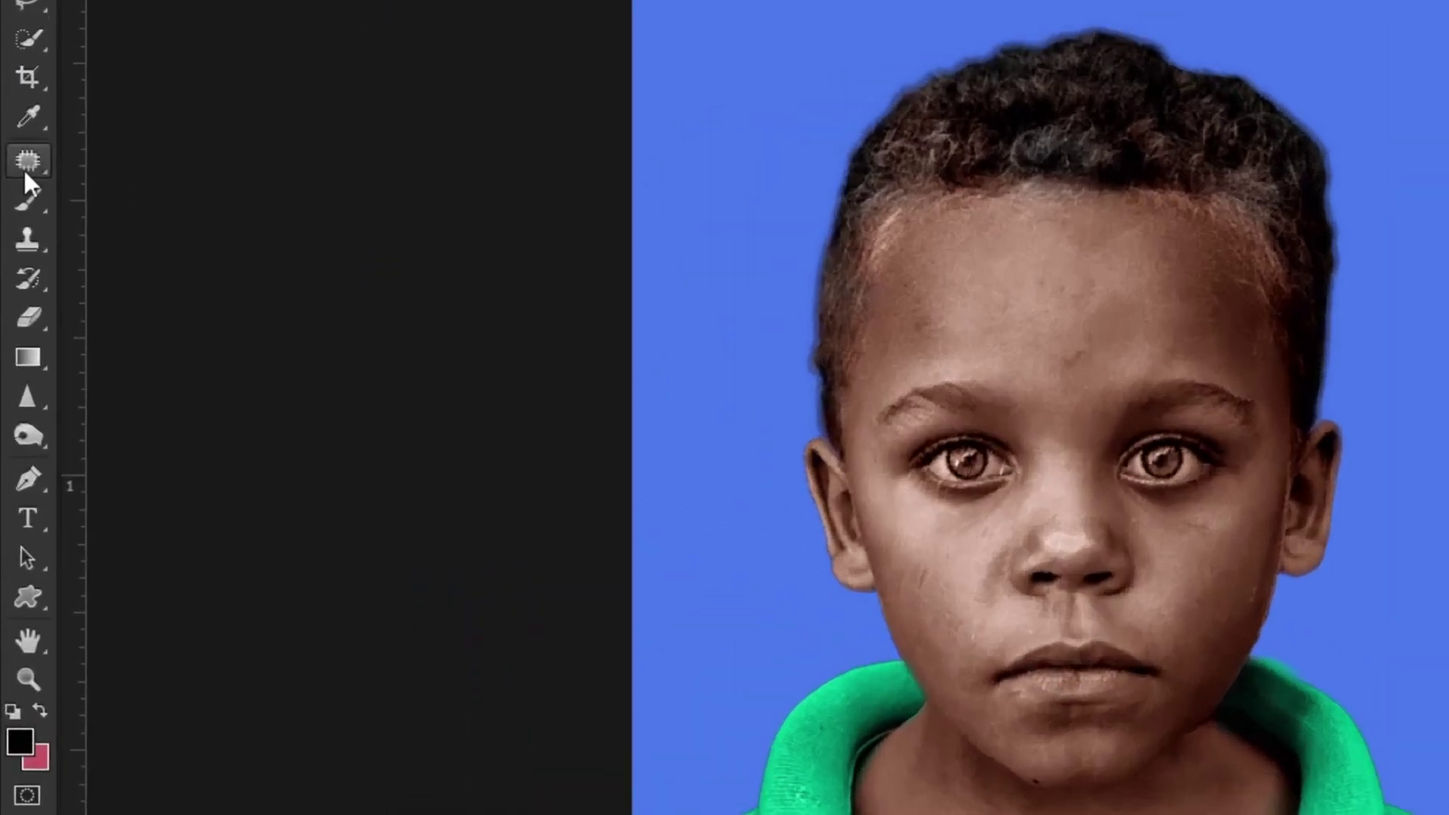
# Patch the blemish above the eyebrows with clean forehead skin using the Patch Tool
pyautogui.rightClick(14, 198)
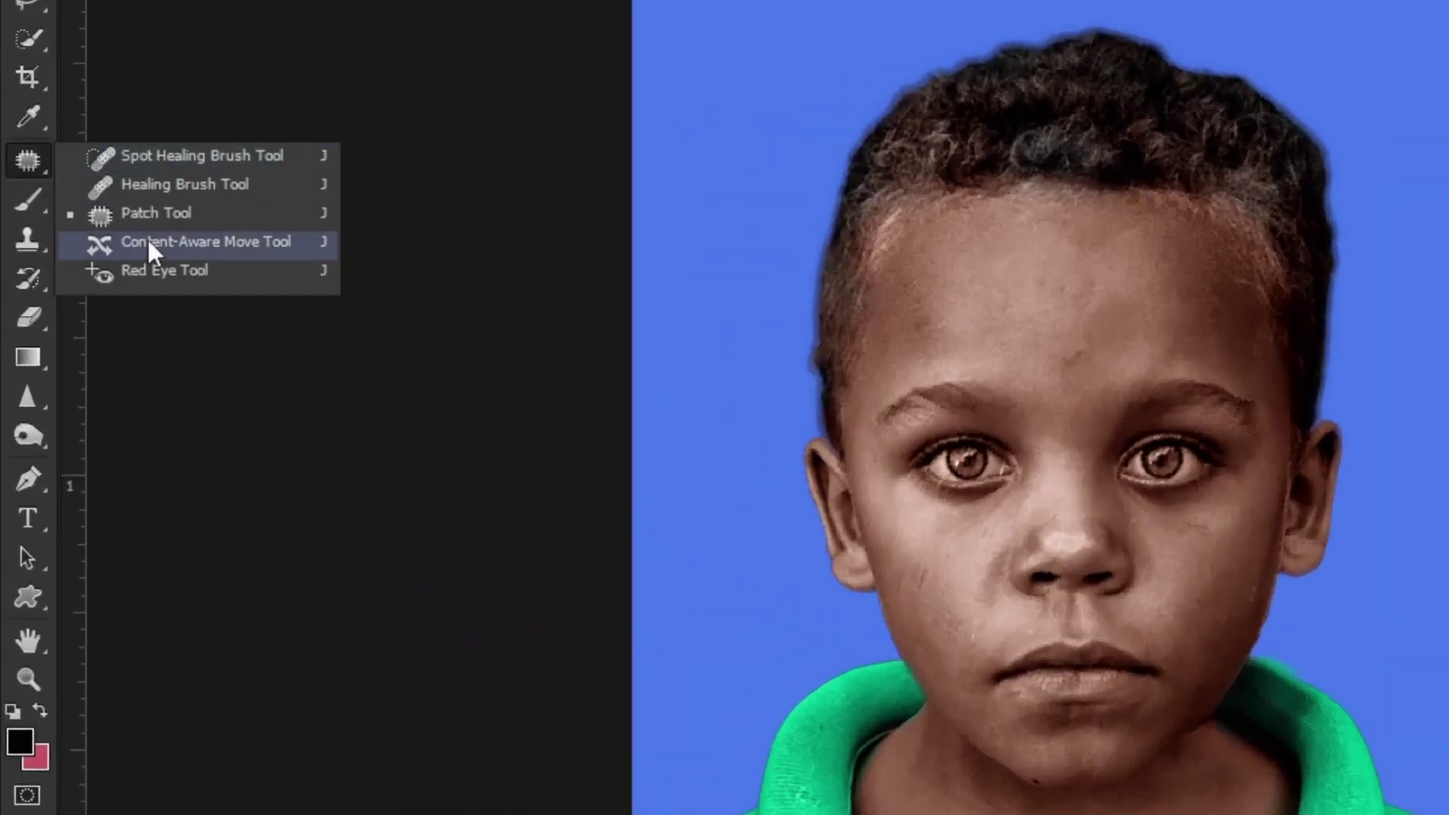
pyautogui.click(163, 218)
pyautogui.scroll(5, 450, 354)
pyautogui.moveTo(519, 195)
pyautogui.mouseDown()
pyautogui.moveTo(462, 257)
pyautogui.moveTo(528, 205)
pyautogui.mouseUp()
pyautogui.scroll(3, 536, 211)
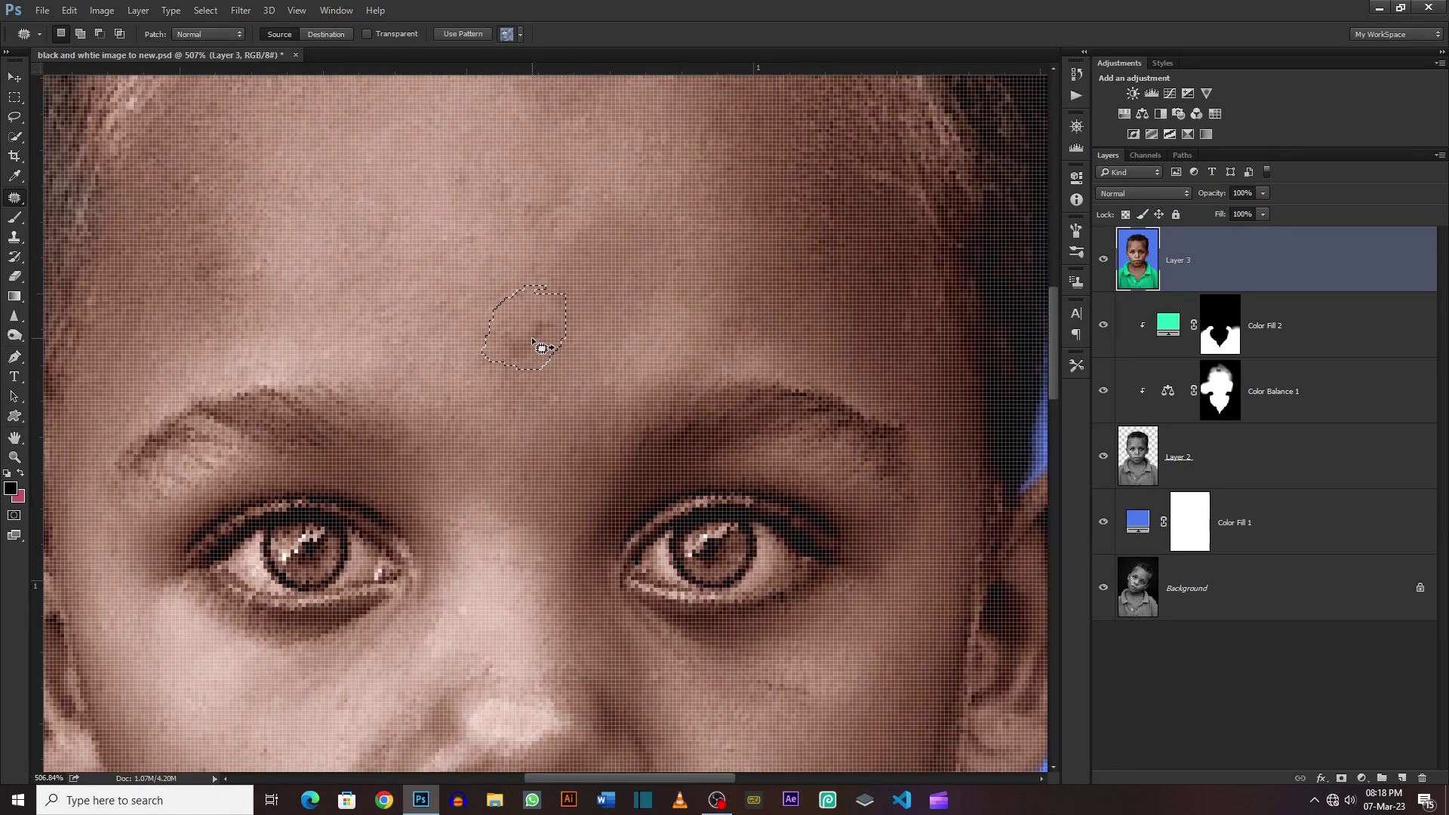
pyautogui.moveTo(541, 347)
pyautogui.mouseDown()
pyautogui.moveTo(446, 271)
pyautogui.moveTo(428, 312)
pyautogui.moveTo(536, 398)
pyautogui.mouseUp()
pyautogui.hotkey('ctrl', 'd')
# Patch the remaining forehead spots, deselect, and fit the portrait in view
pyautogui.moveTo(347, 330)
pyautogui.mouseDown()
pyautogui.moveTo(351, 344)
pyautogui.moveTo(410, 278)
pyautogui.mouseUp()
pyautogui.hotkey('ctrl', 'd')
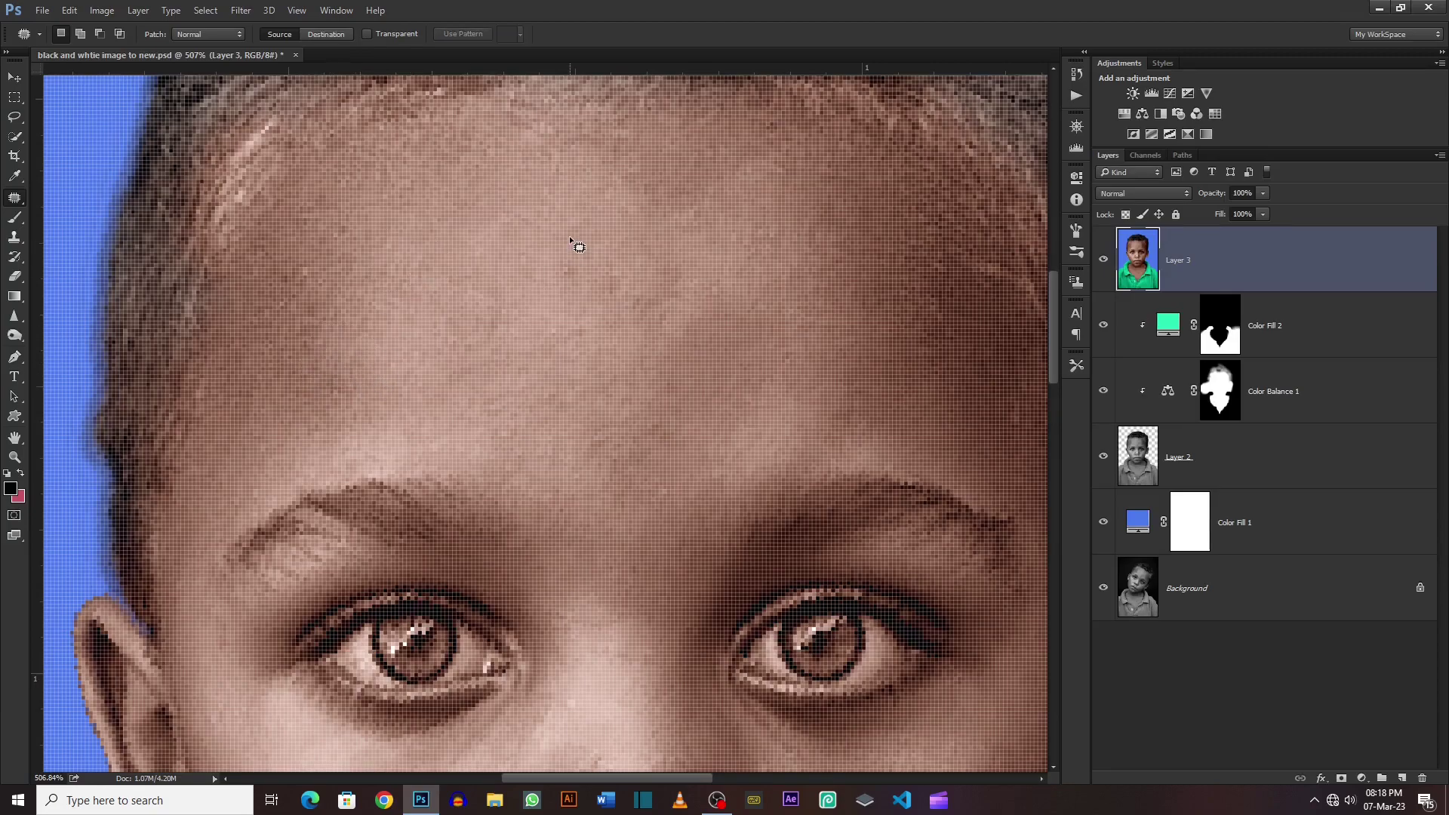
pyautogui.moveTo(604, 260); pyautogui.dragTo(596, 264)
pyautogui.scroll(-10, 513, 471)
pyautogui.keyDown('alt'); pyautogui.scroll(3, 513, 472); pyautogui.keyUp('alt')
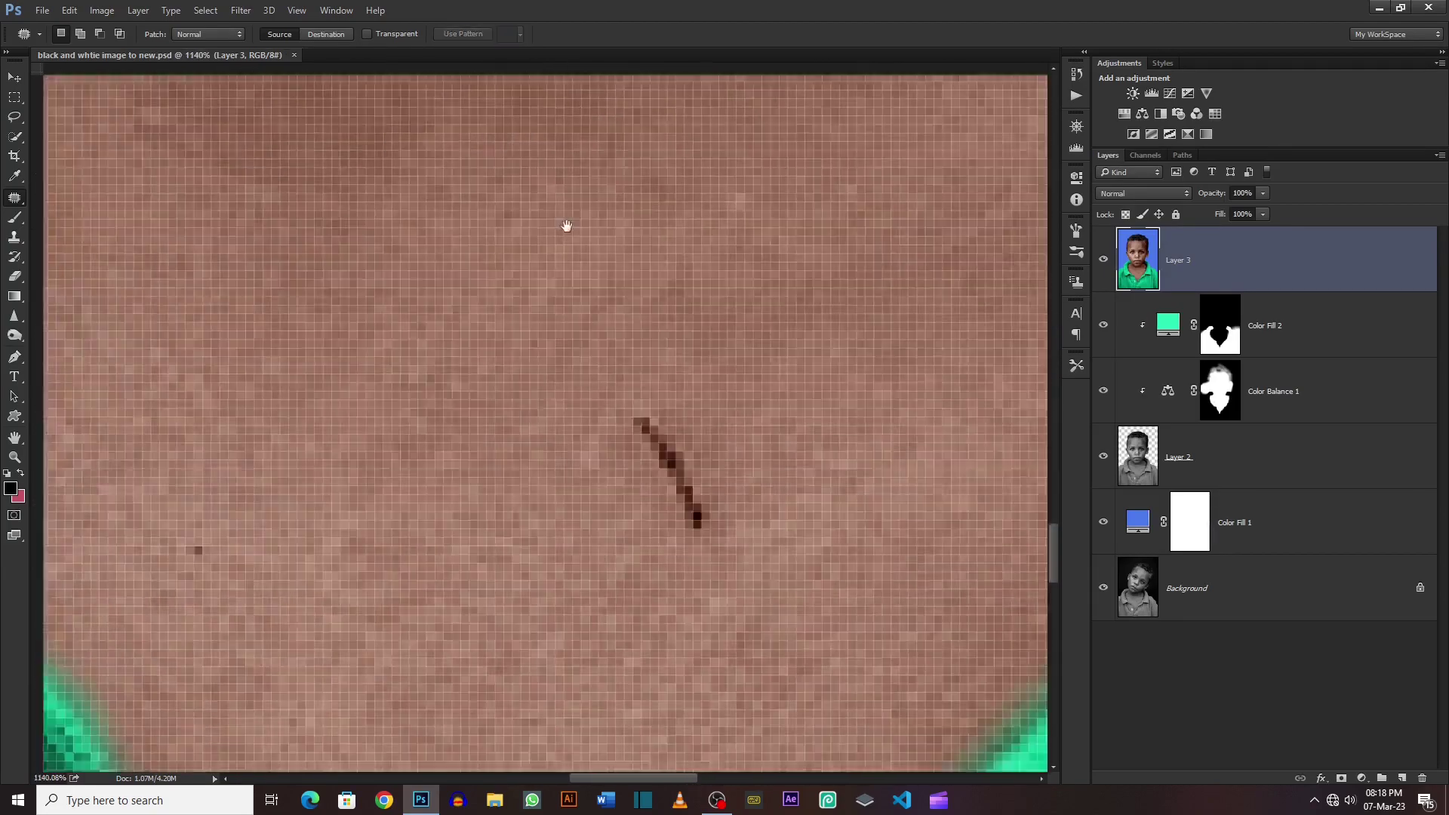
pyautogui.keyDown('alt'); pyautogui.scroll(2, 391, 397); pyautogui.keyUp('alt')
pyautogui.keyDown('alt'); pyautogui.scroll(-2, 392, 397); pyautogui.keyUp('alt')
pyautogui.keyDown('alt'); pyautogui.scroll(-4, 566, 663); pyautogui.keyUp('alt')
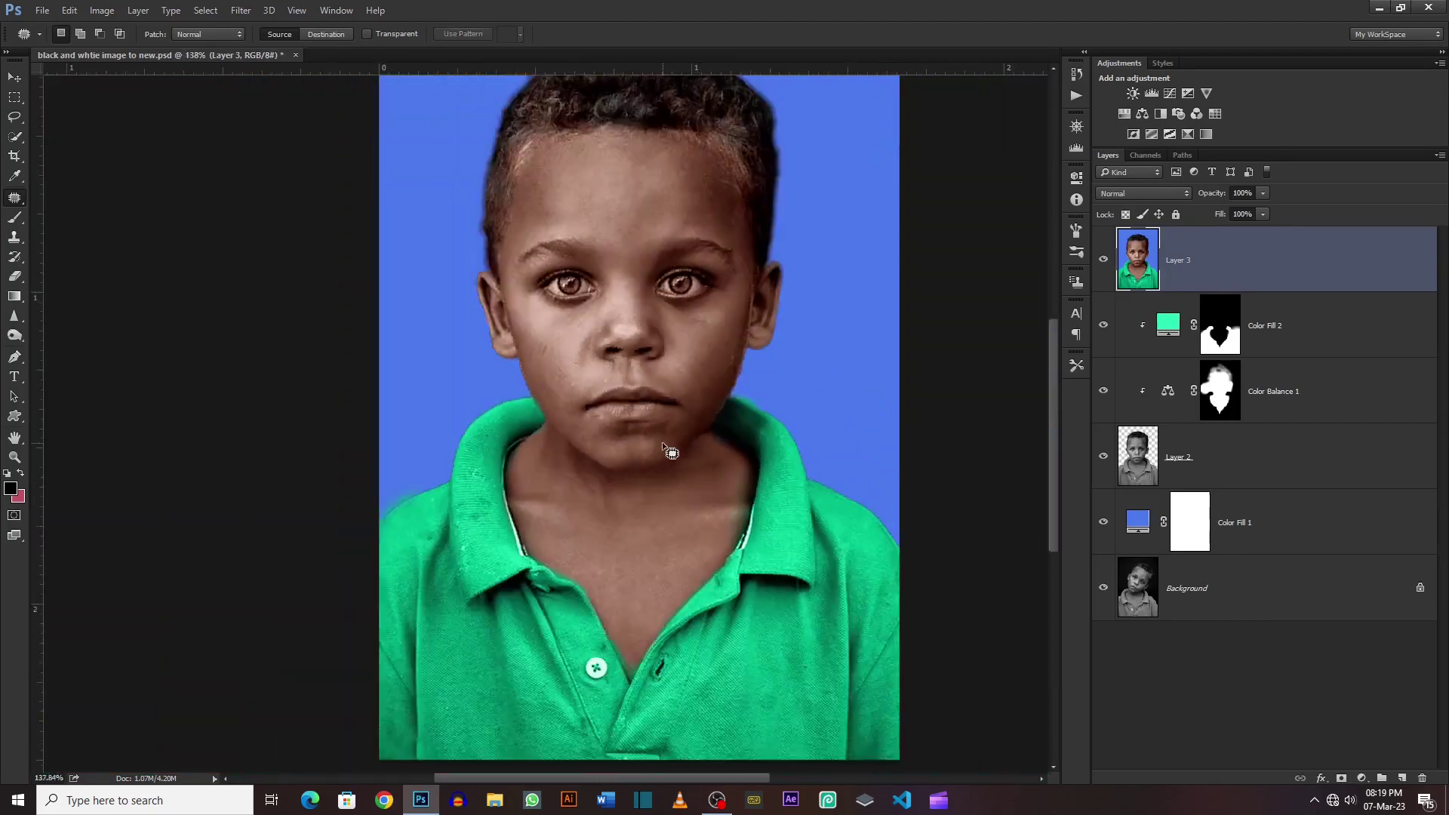
pyautogui.keyDown('alt'); pyautogui.scroll(4, 669, 452); pyautogui.keyUp('alt')
pyautogui.keyDown('alt'); pyautogui.scroll(1, 550, 339); pyautogui.keyUp('alt')
pyautogui.hotkey('ctrl', 'd')
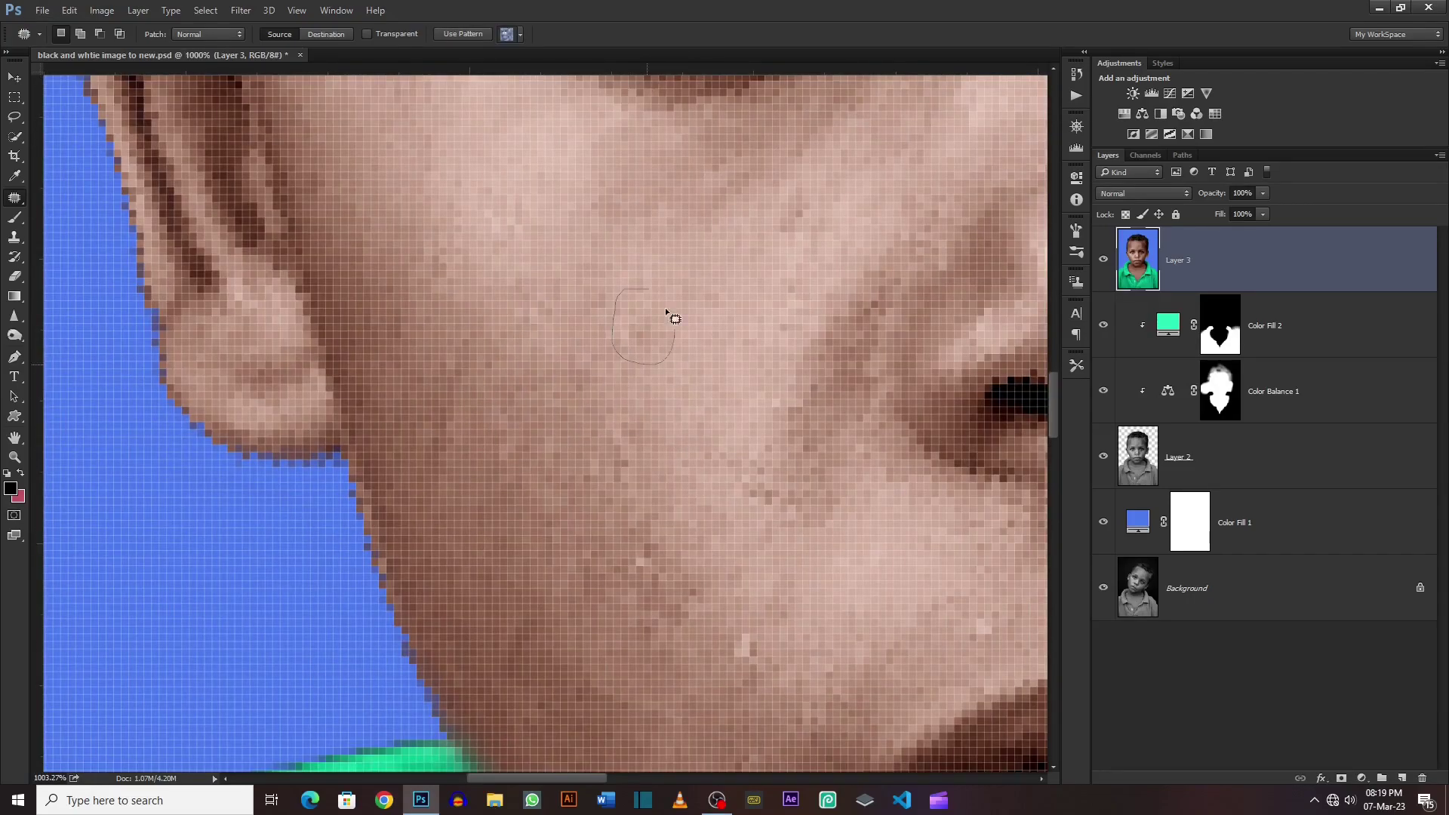
pyautogui.hotkey('ctrl', '0')
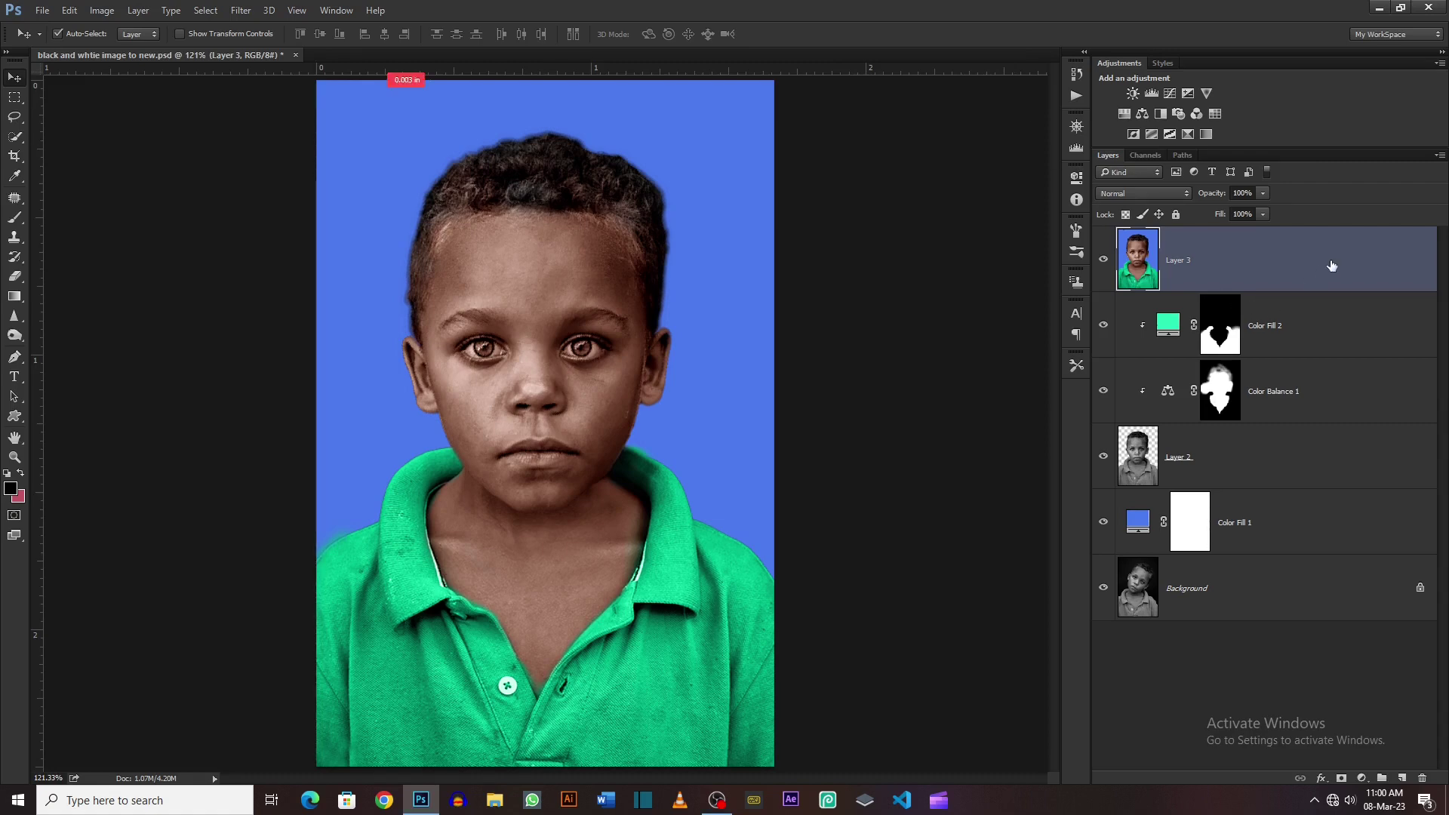
# Duplicate Layer 3, set the copy to Vivid Light, and invert it
pyautogui.hotkey('ctrl', 'j')
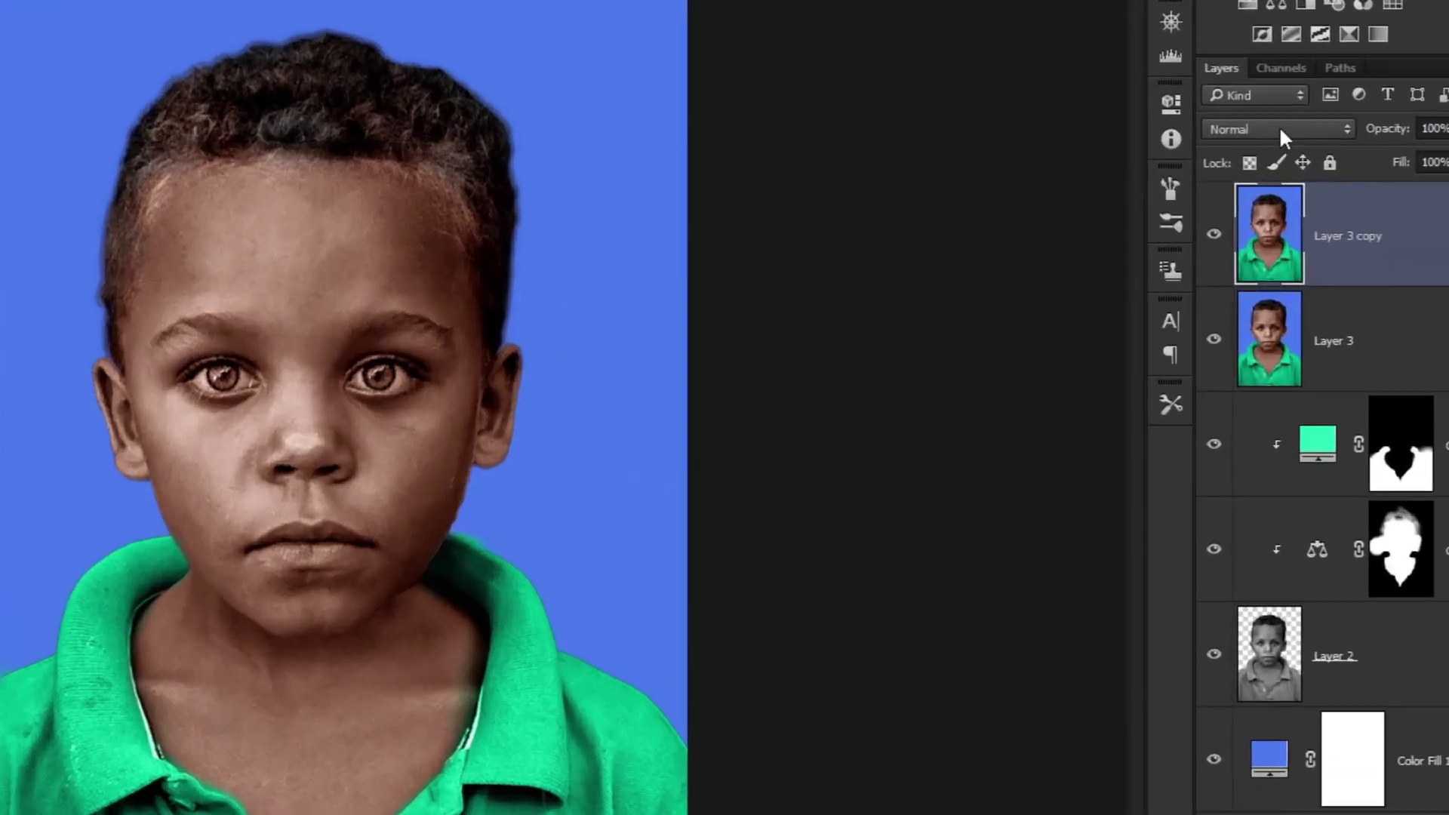
pyautogui.click(1145, 193)
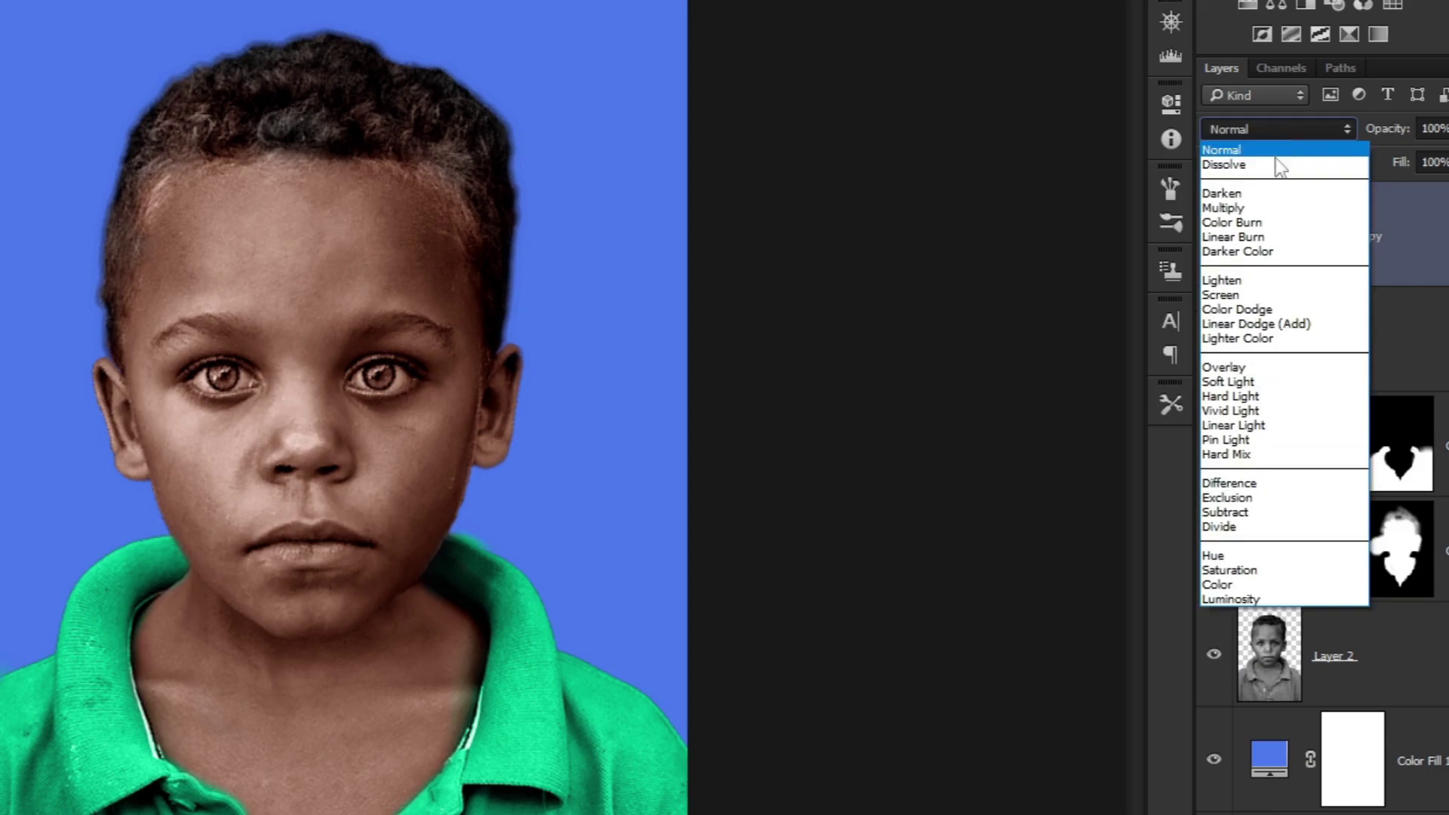
pyautogui.click(1271, 418)
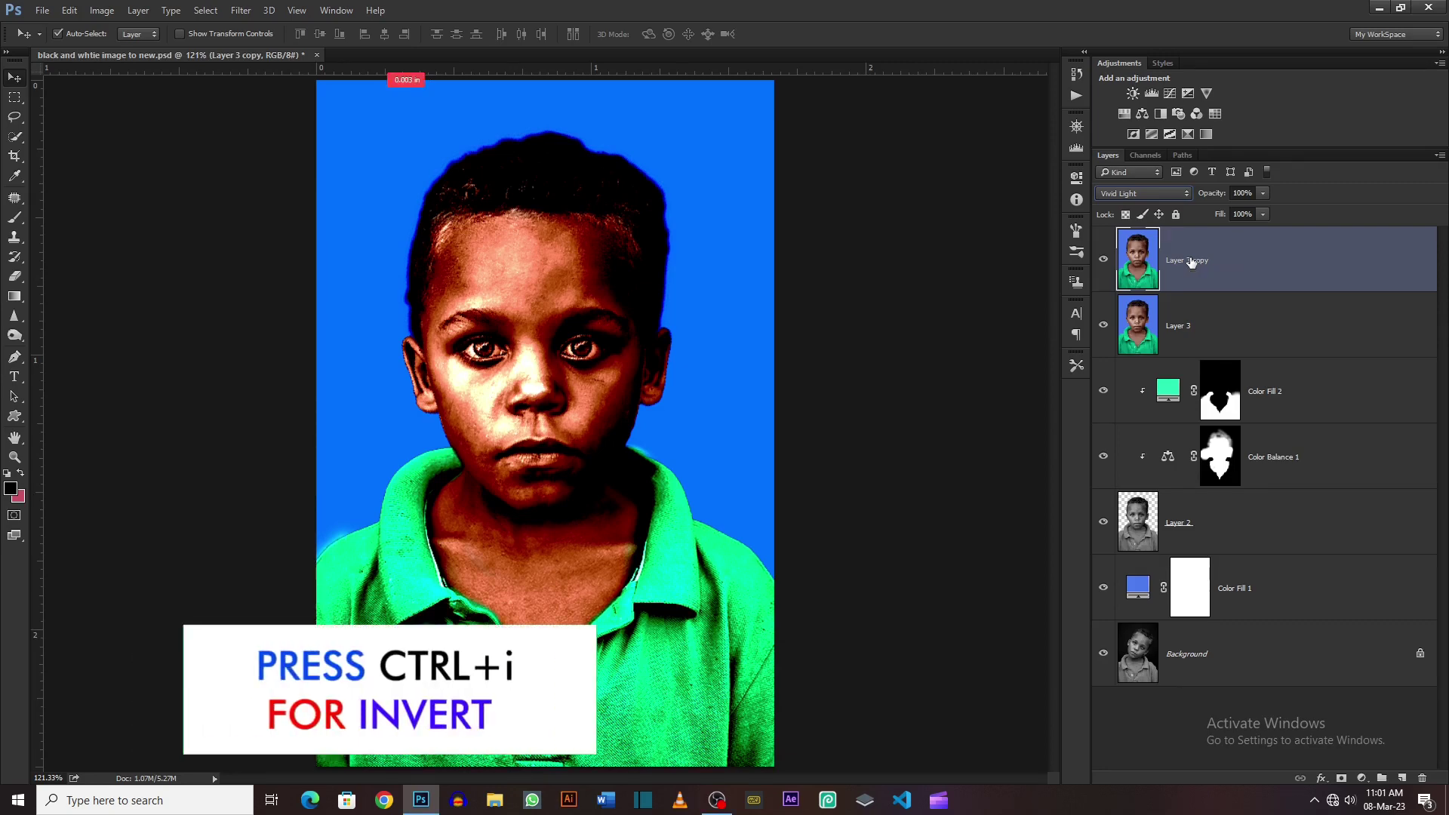
pyautogui.hotkey('ctrl', 'i')
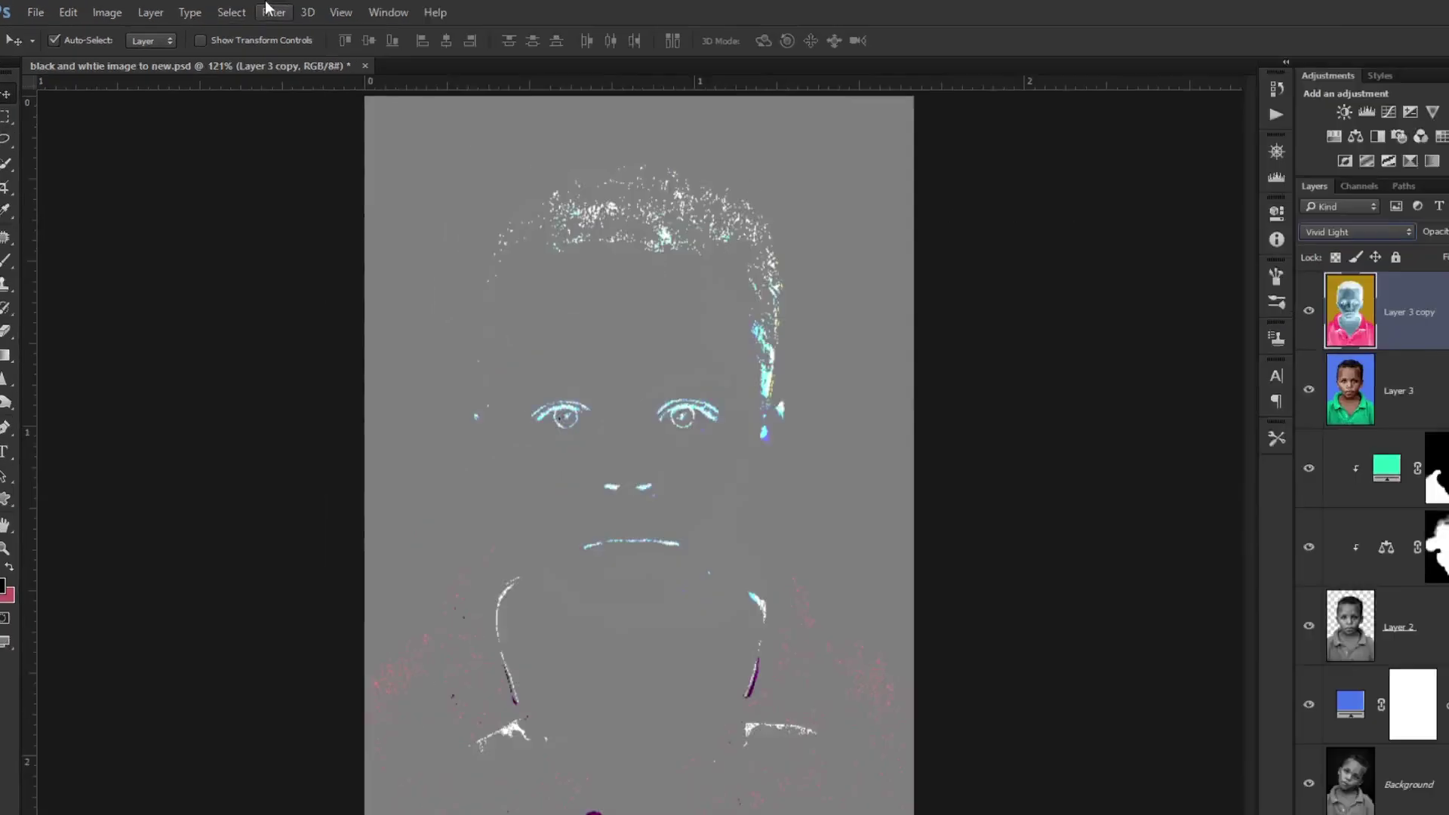
pyautogui.click(241, 10)
pyautogui.moveTo(589, 581)
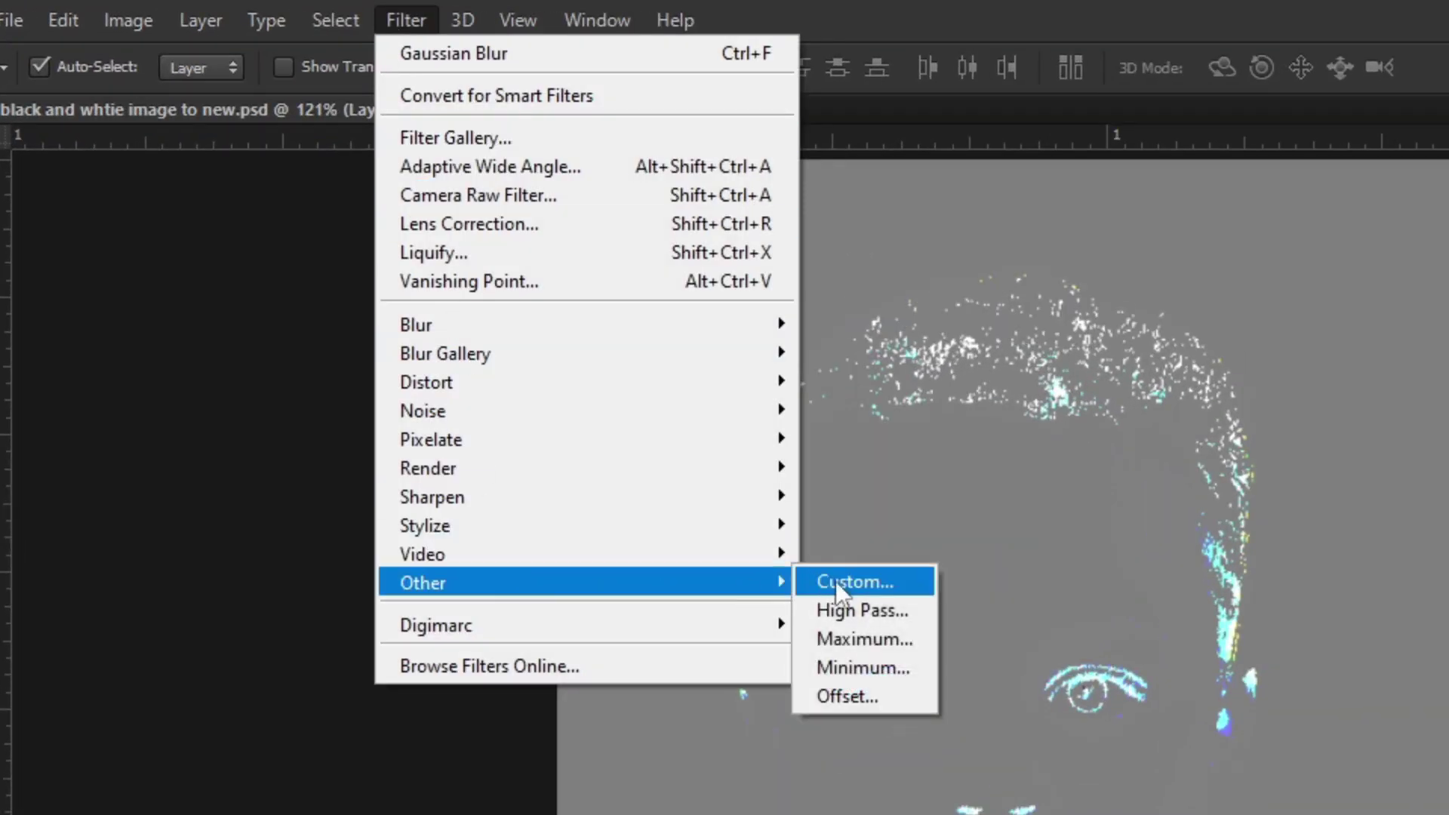
# Apply a High Pass filter with a 4.9-pixel radius to Layer 3 copy
pyautogui.click(849, 601)
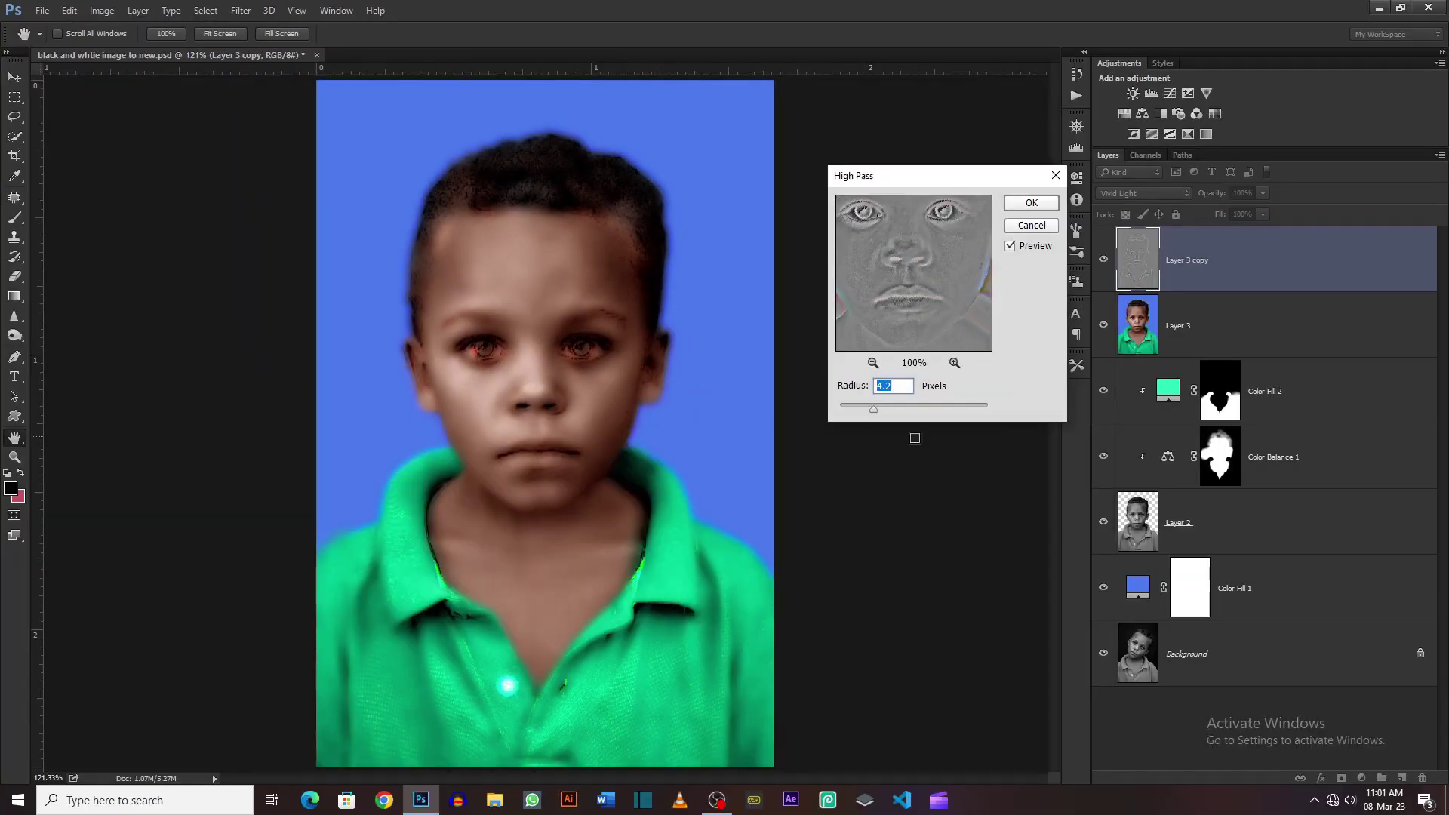
pyautogui.moveTo(873, 413); pyautogui.dragTo(841, 414)
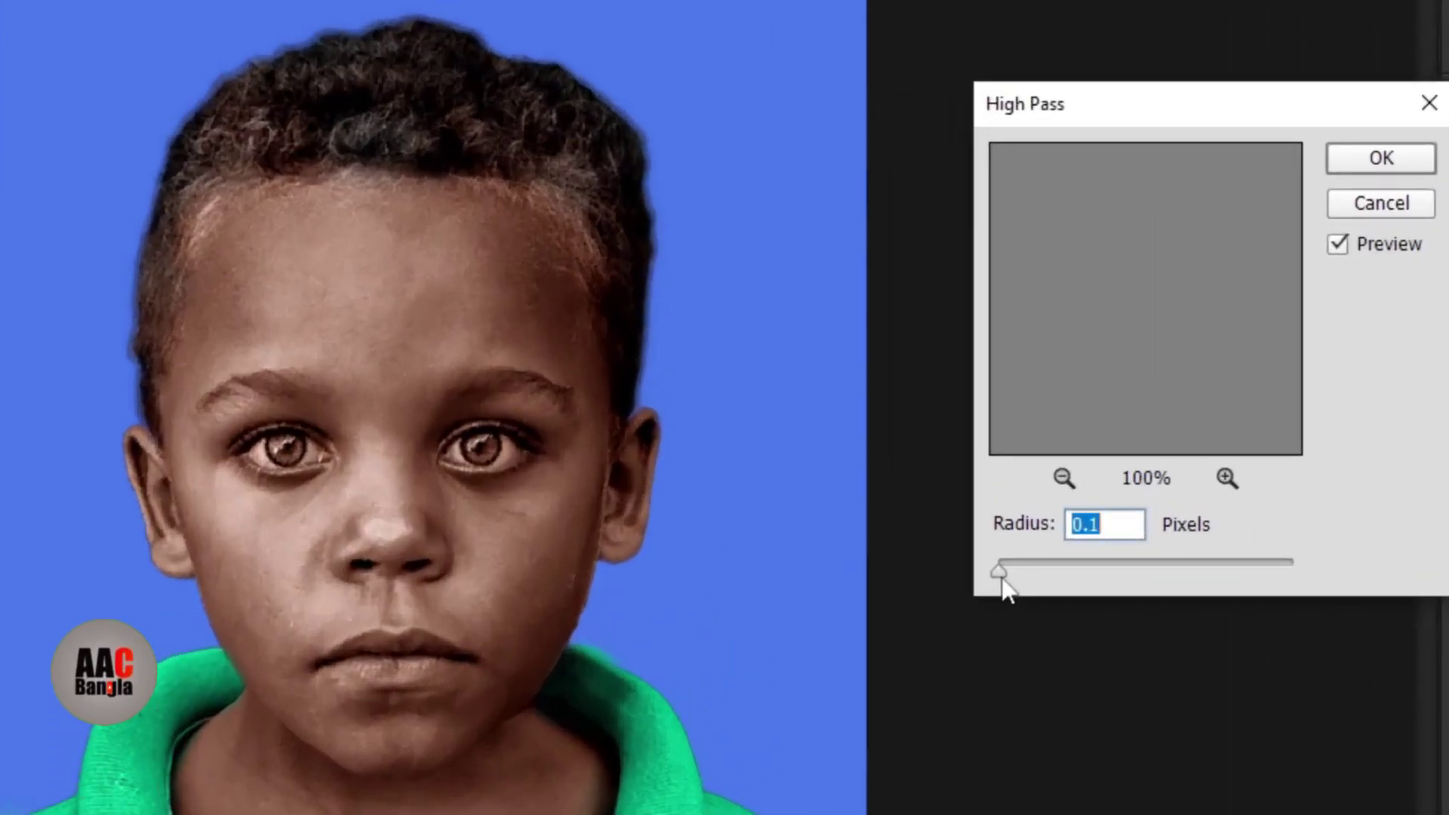
pyautogui.moveTo(921, 501); pyautogui.dragTo(923, 501)
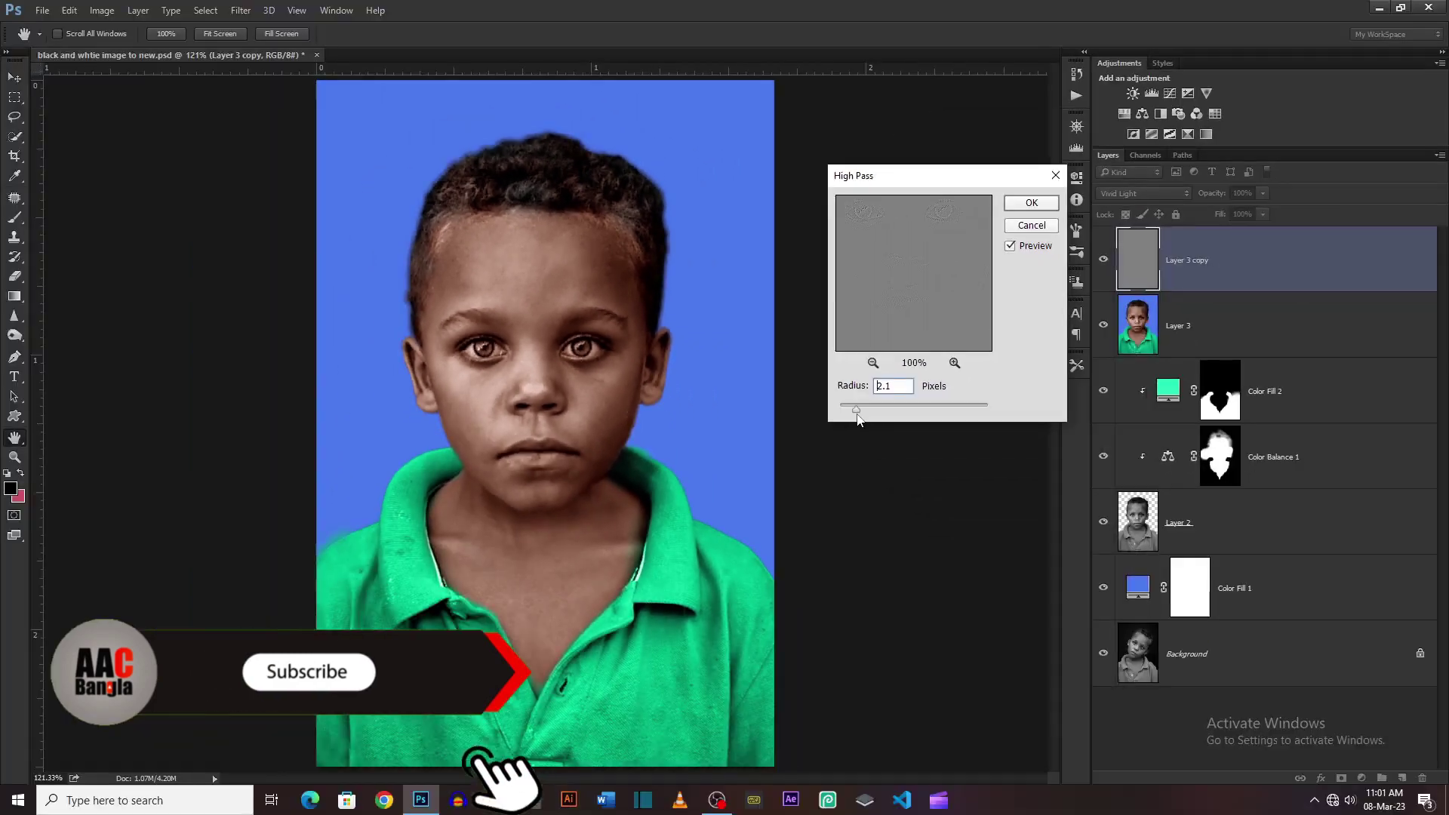
pyautogui.moveTo(841, 411)
pyautogui.mouseDown()
pyautogui.moveTo(894, 411)
pyautogui.moveTo(880, 411)
pyautogui.mouseUp()
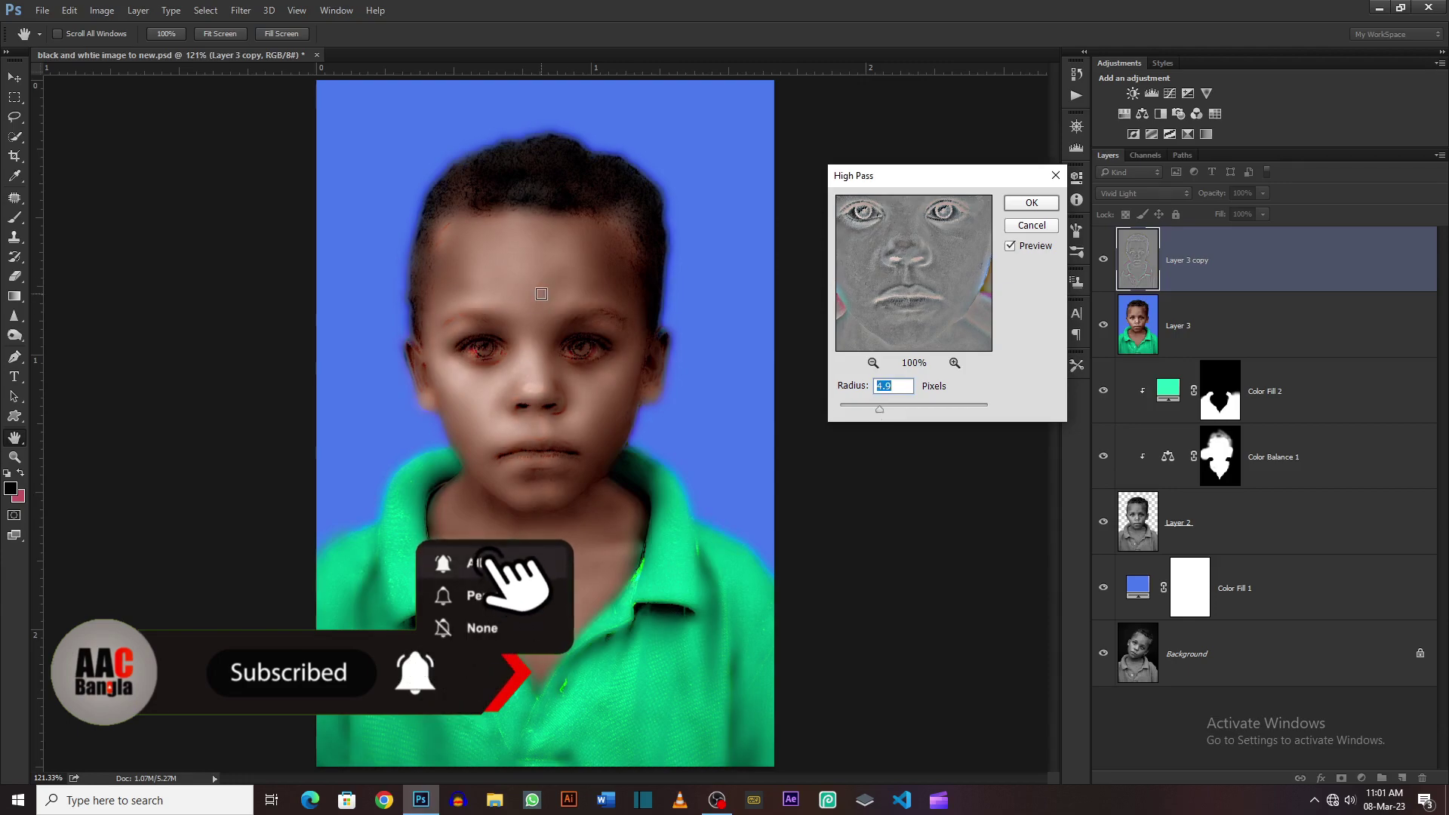
pyautogui.click(1028, 203)
# Apply a 0.8-pixel Gaussian Blur to Layer 3 copy
pyautogui.press('v')
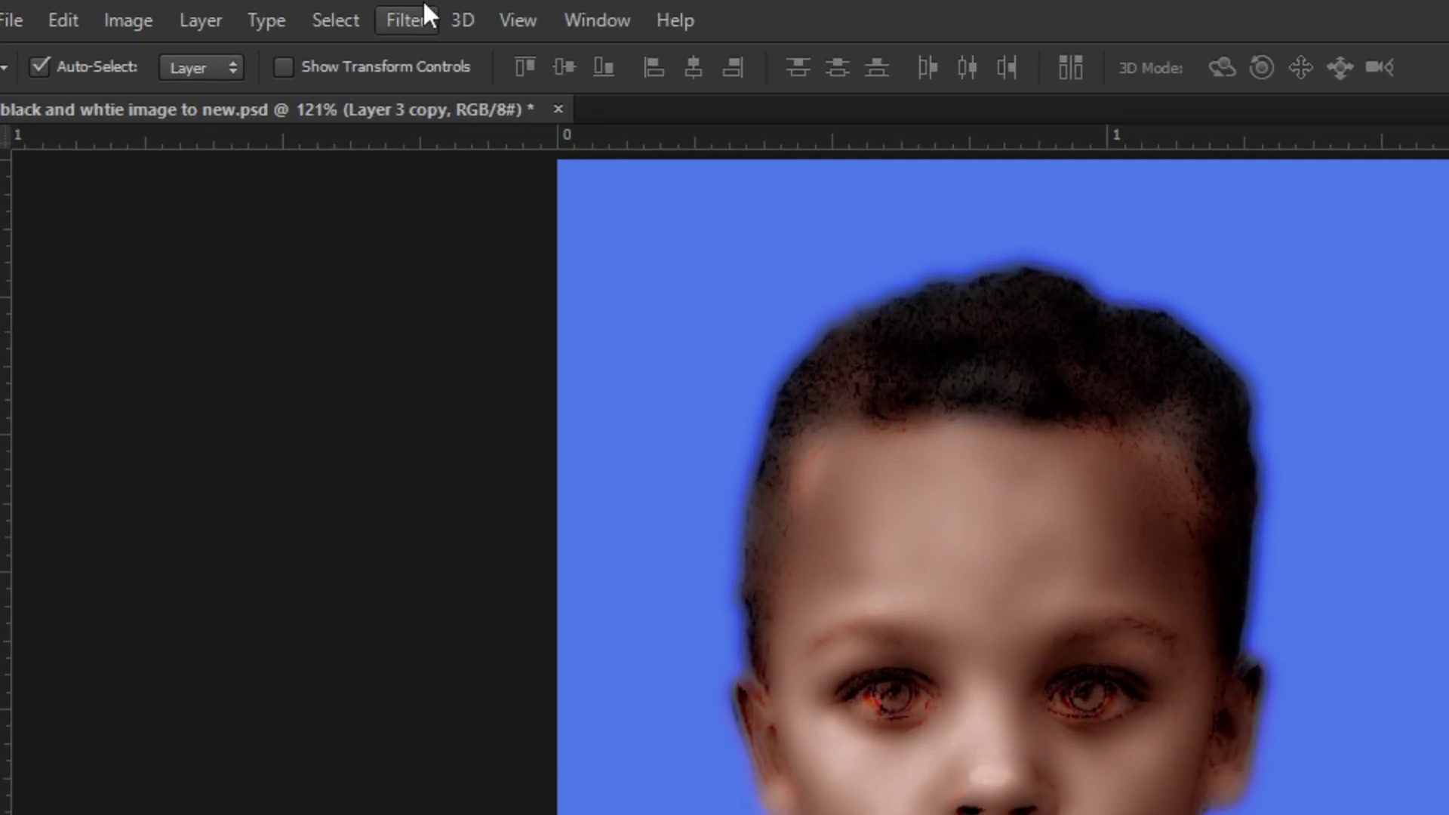
pyautogui.click(245, 10)
pyautogui.moveTo(415, 325)
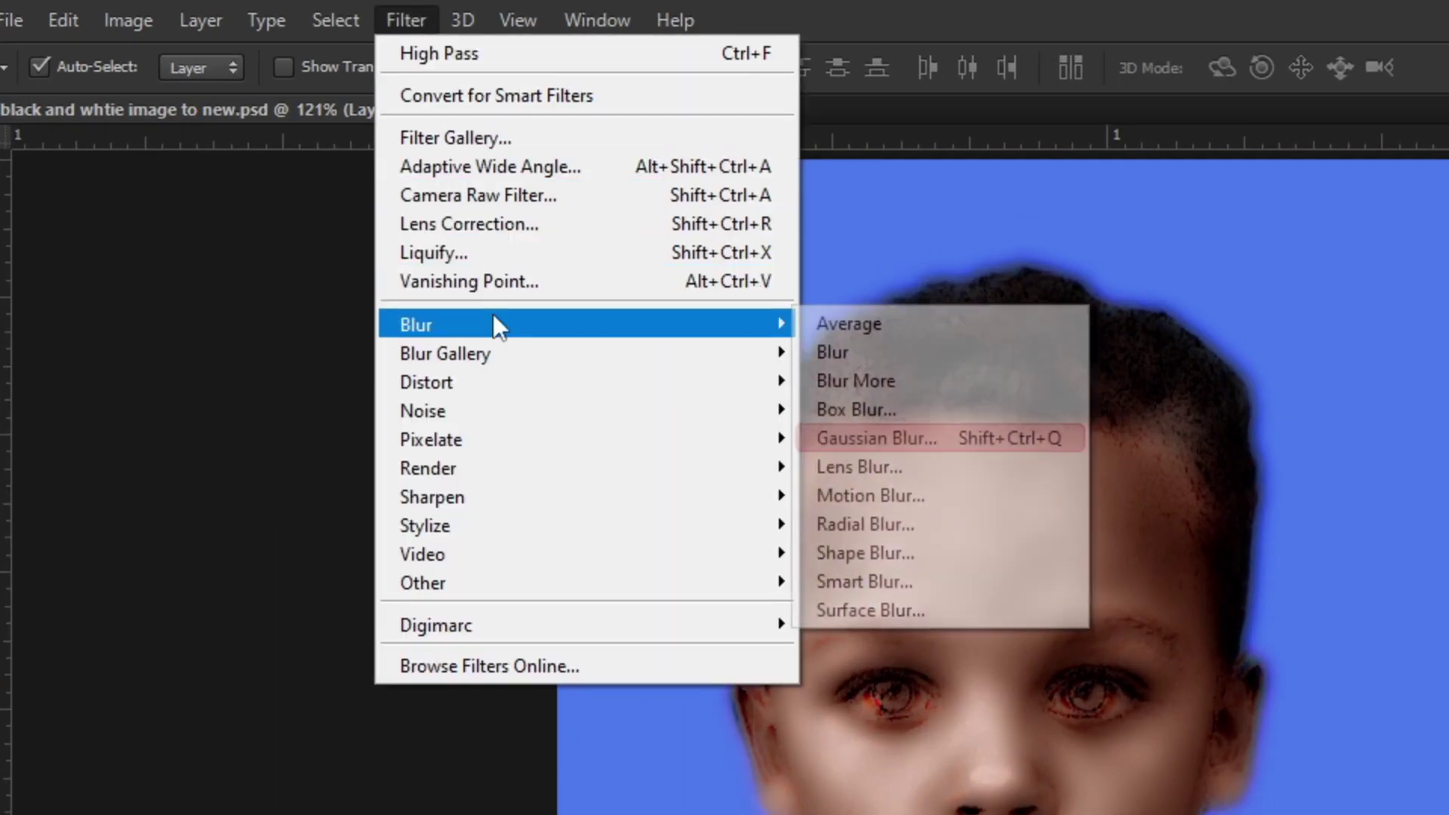
pyautogui.click(922, 425)
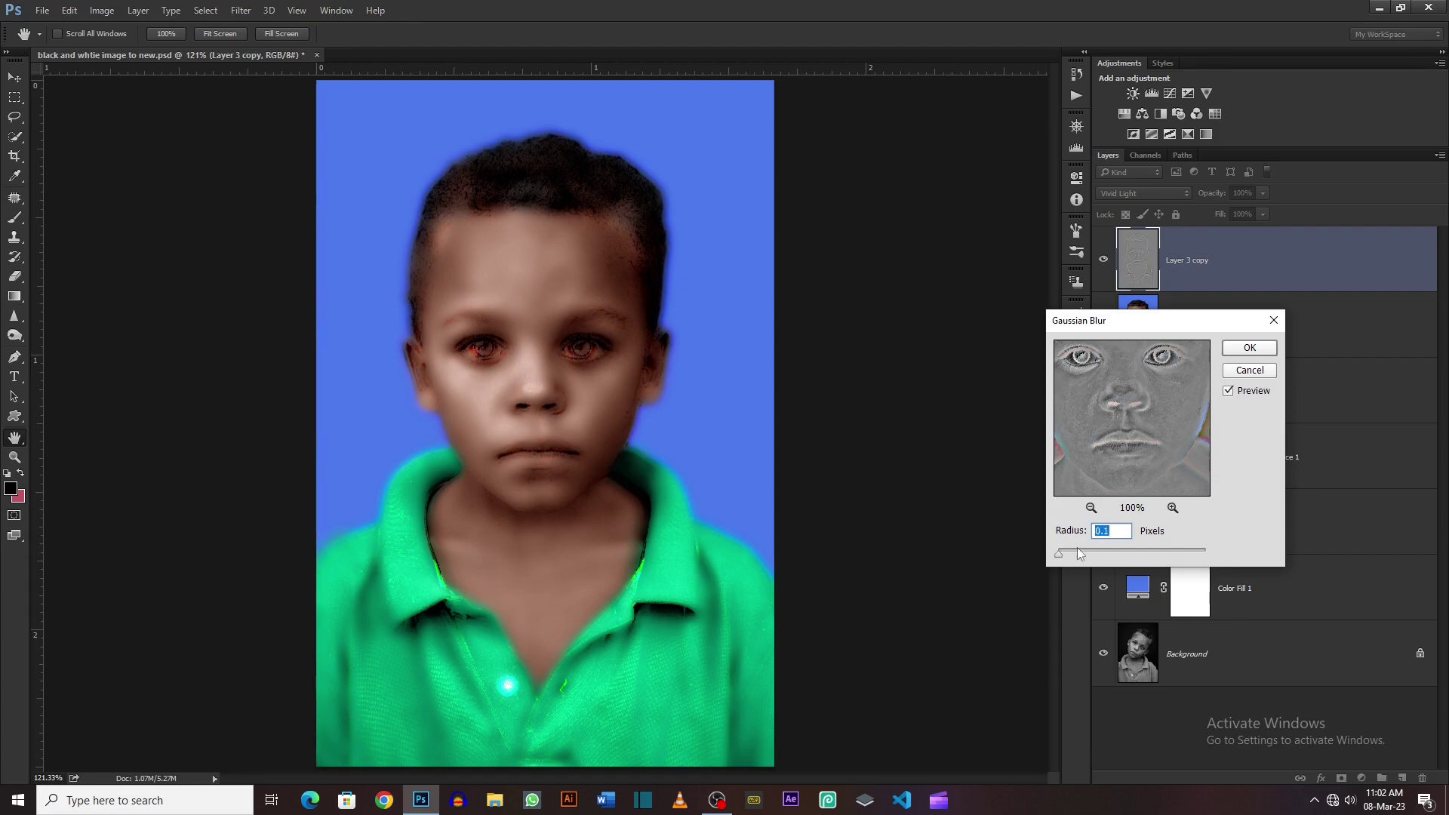
pyautogui.moveTo(1058, 557); pyautogui.dragTo(1064, 558)
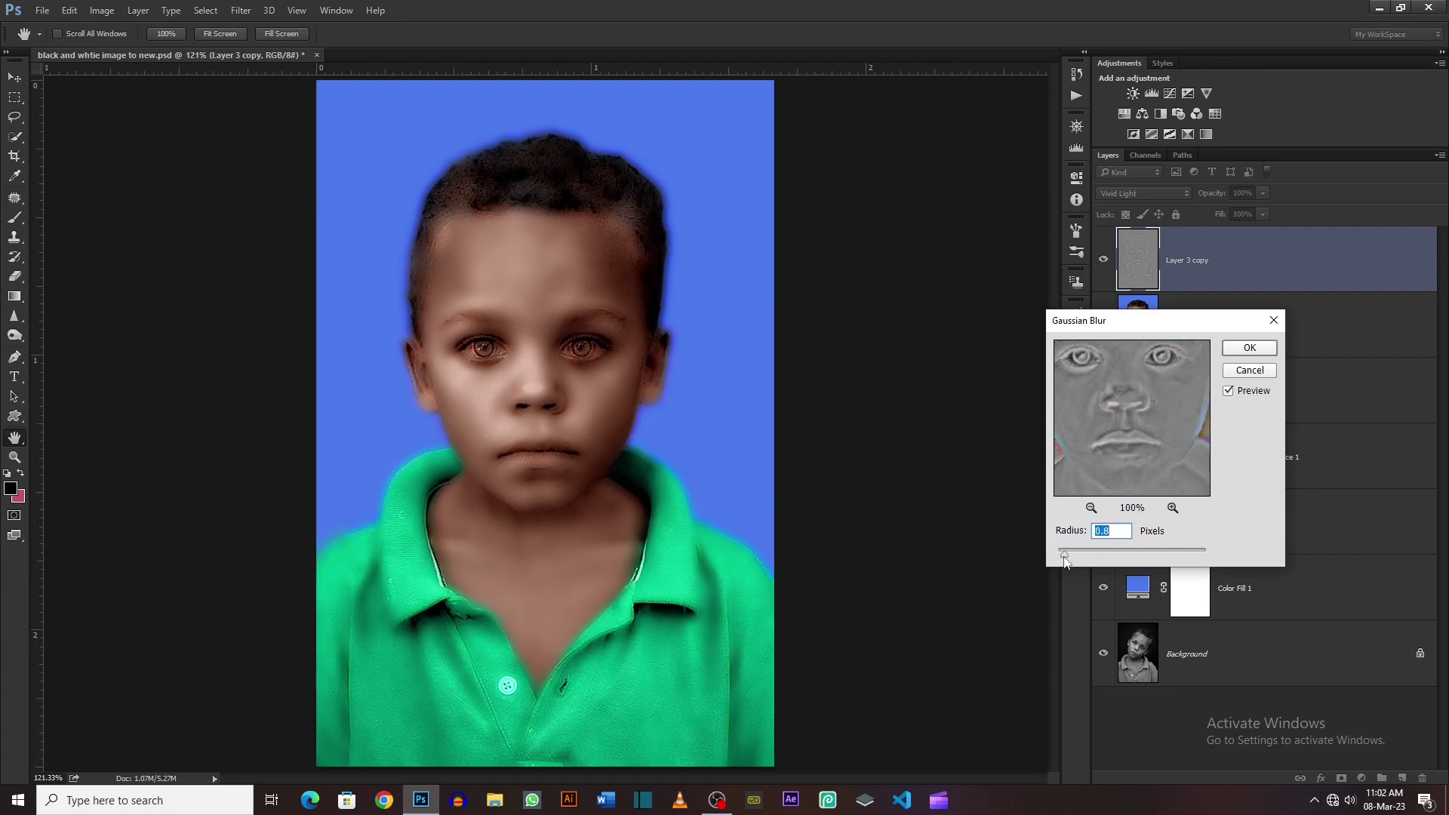
pyautogui.click(1251, 350)
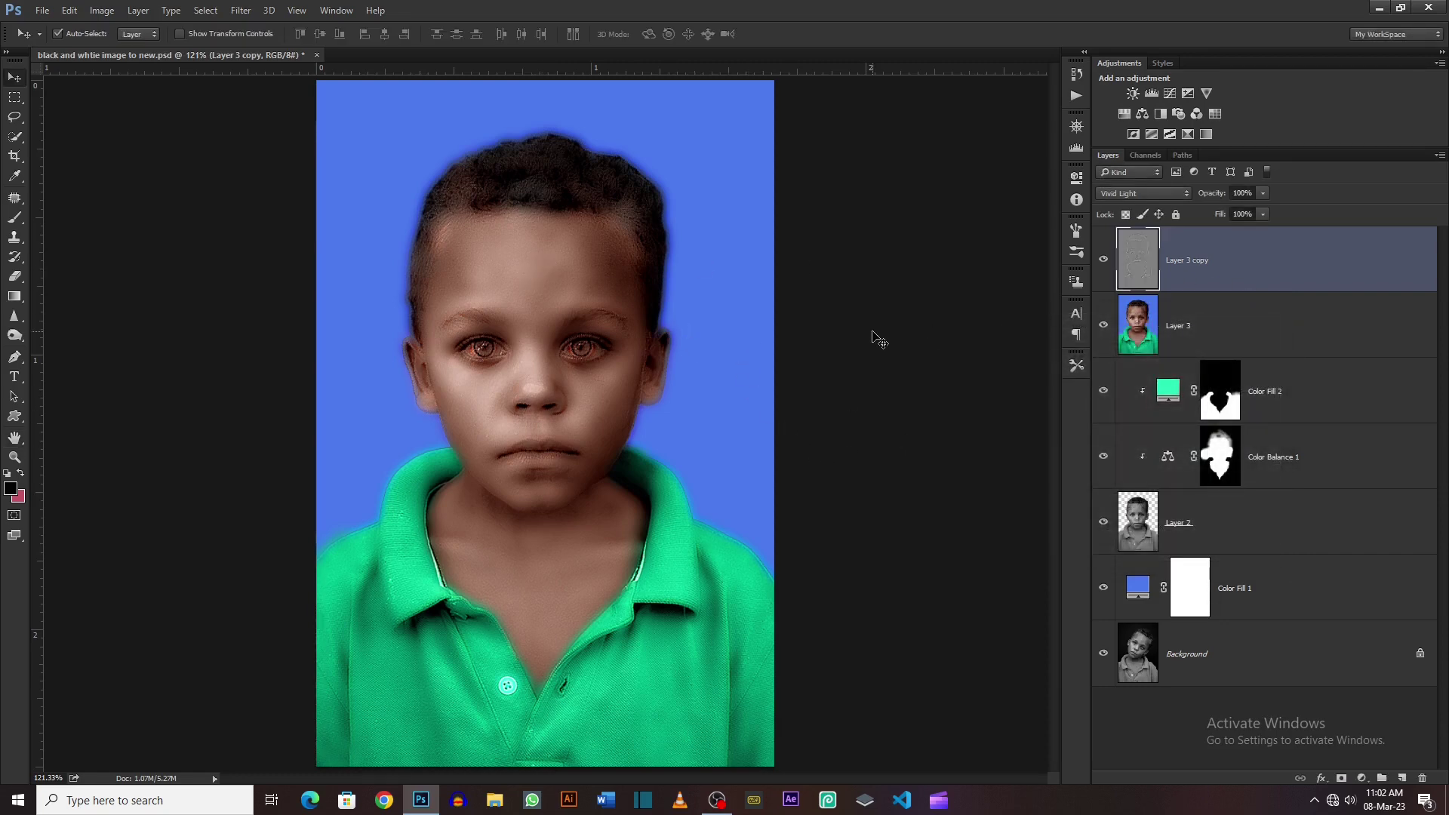
pyautogui.press('alt')
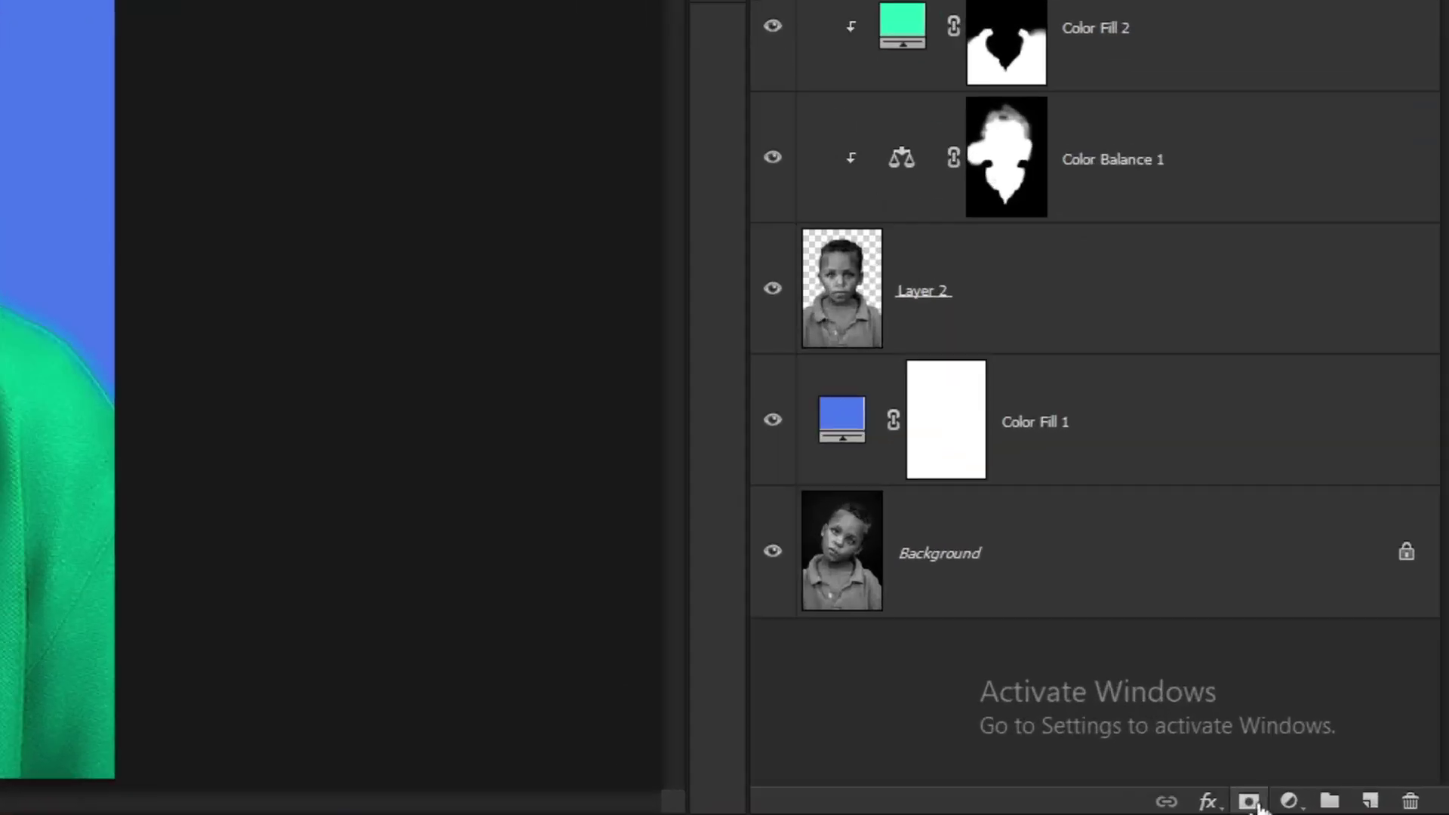
# Add a black layer mask to Layer 3 copy and set the Brush flow to 5%
pyautogui.keyDown('alt'); pyautogui.click(1250, 802); pyautogui.keyUp('alt')
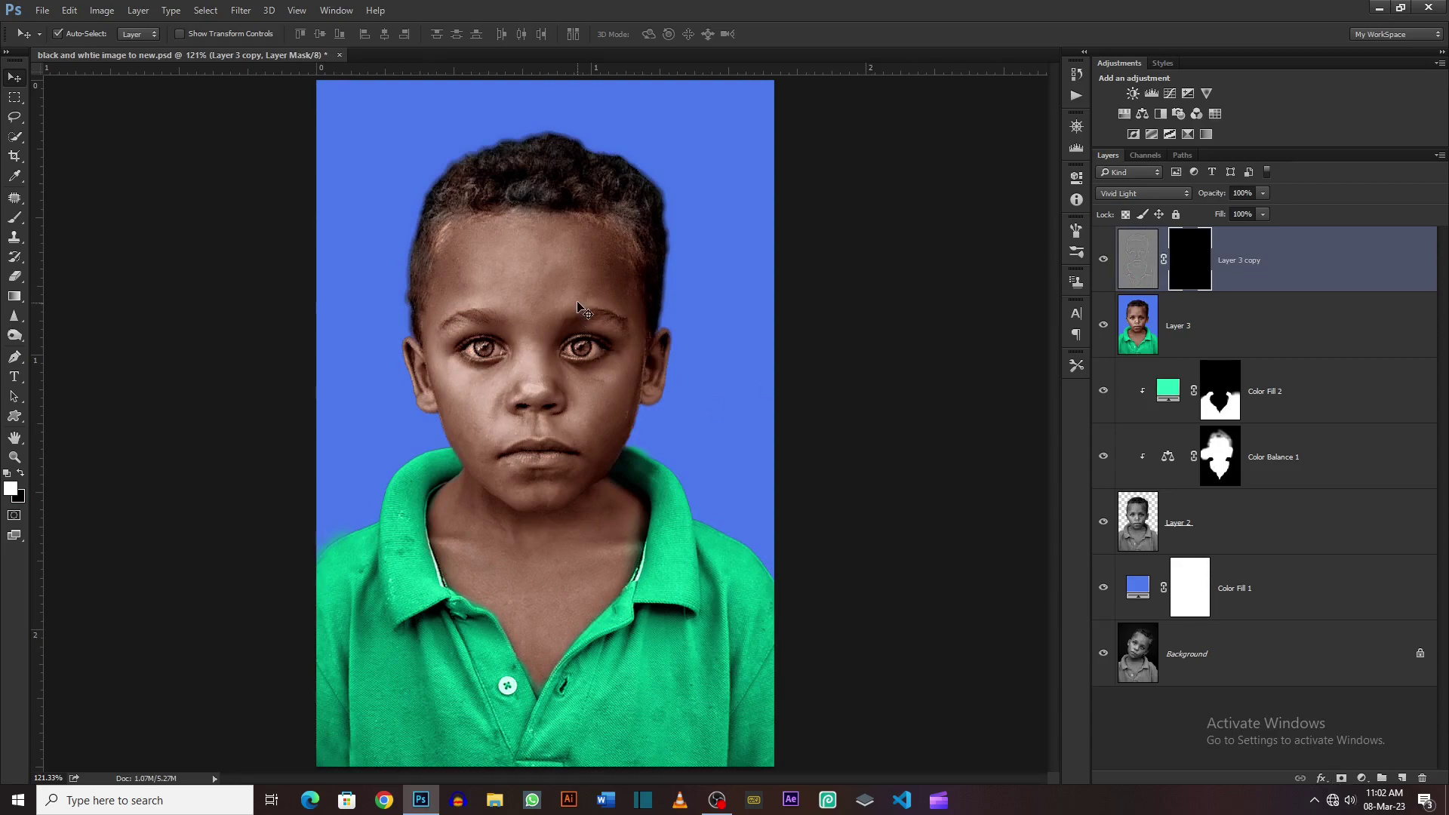
pyautogui.click(15, 218)
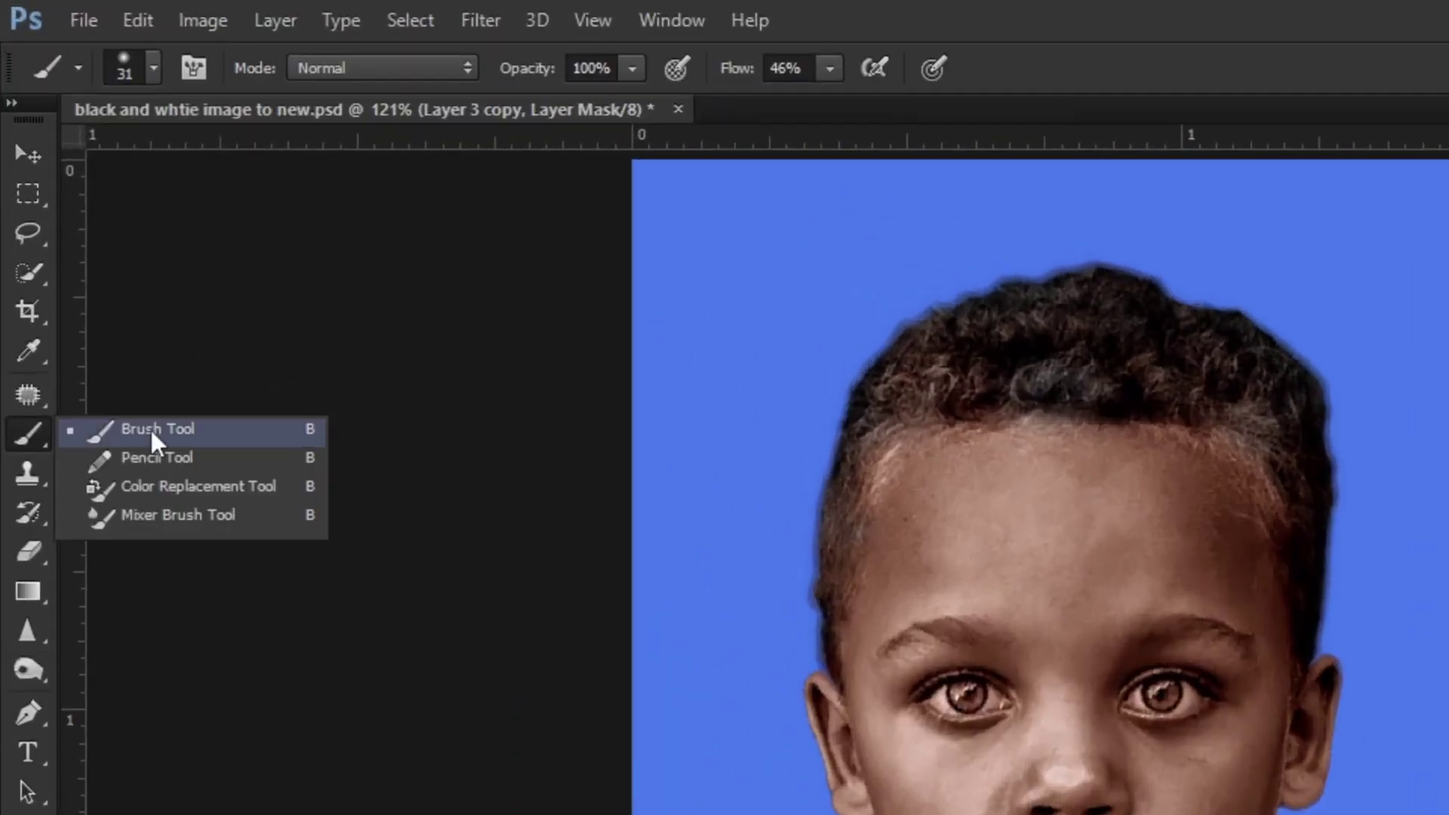
pyautogui.click(79, 219)
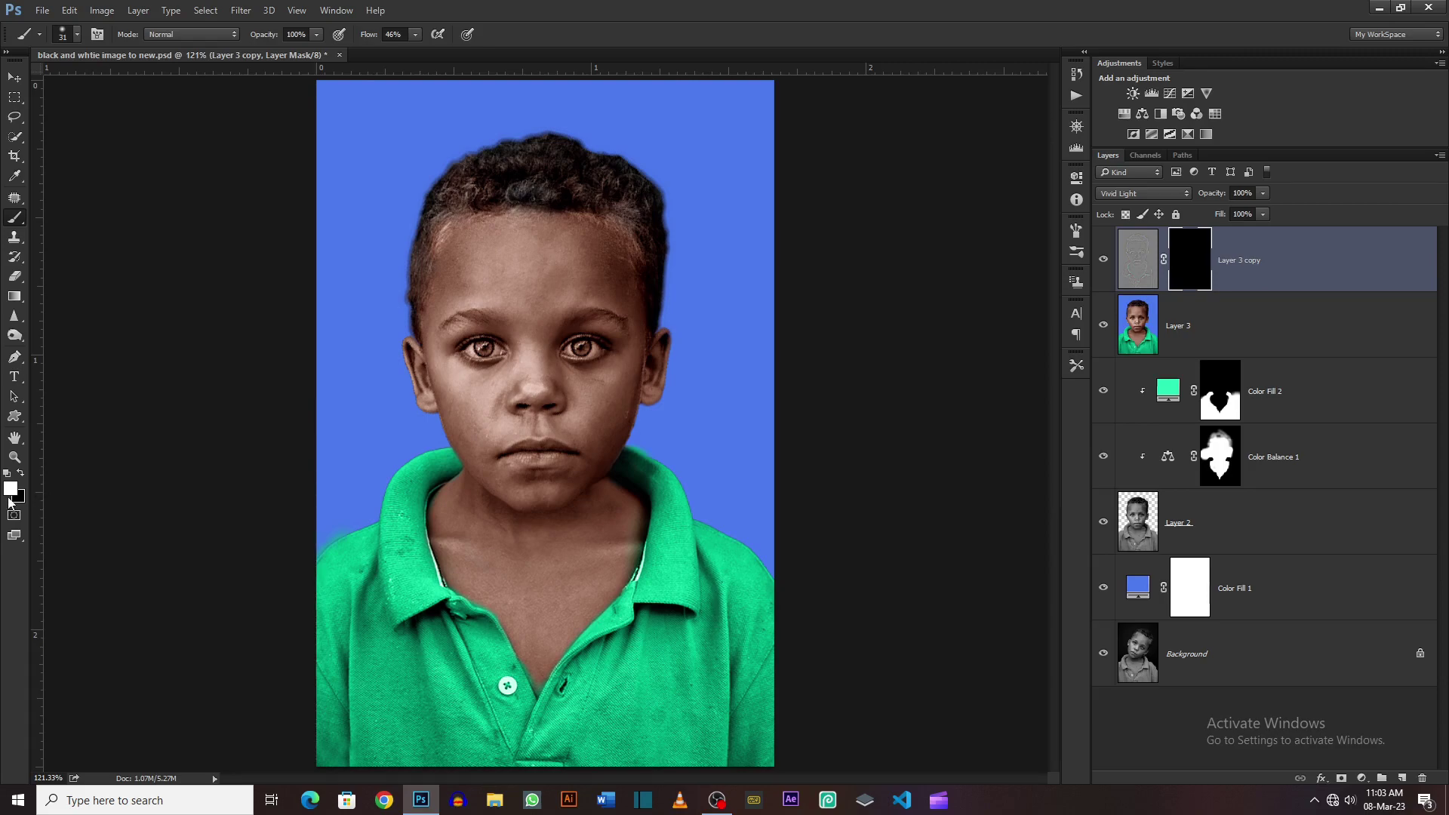
pyautogui.moveTo(555, 60); pyautogui.dragTo(507, 69)
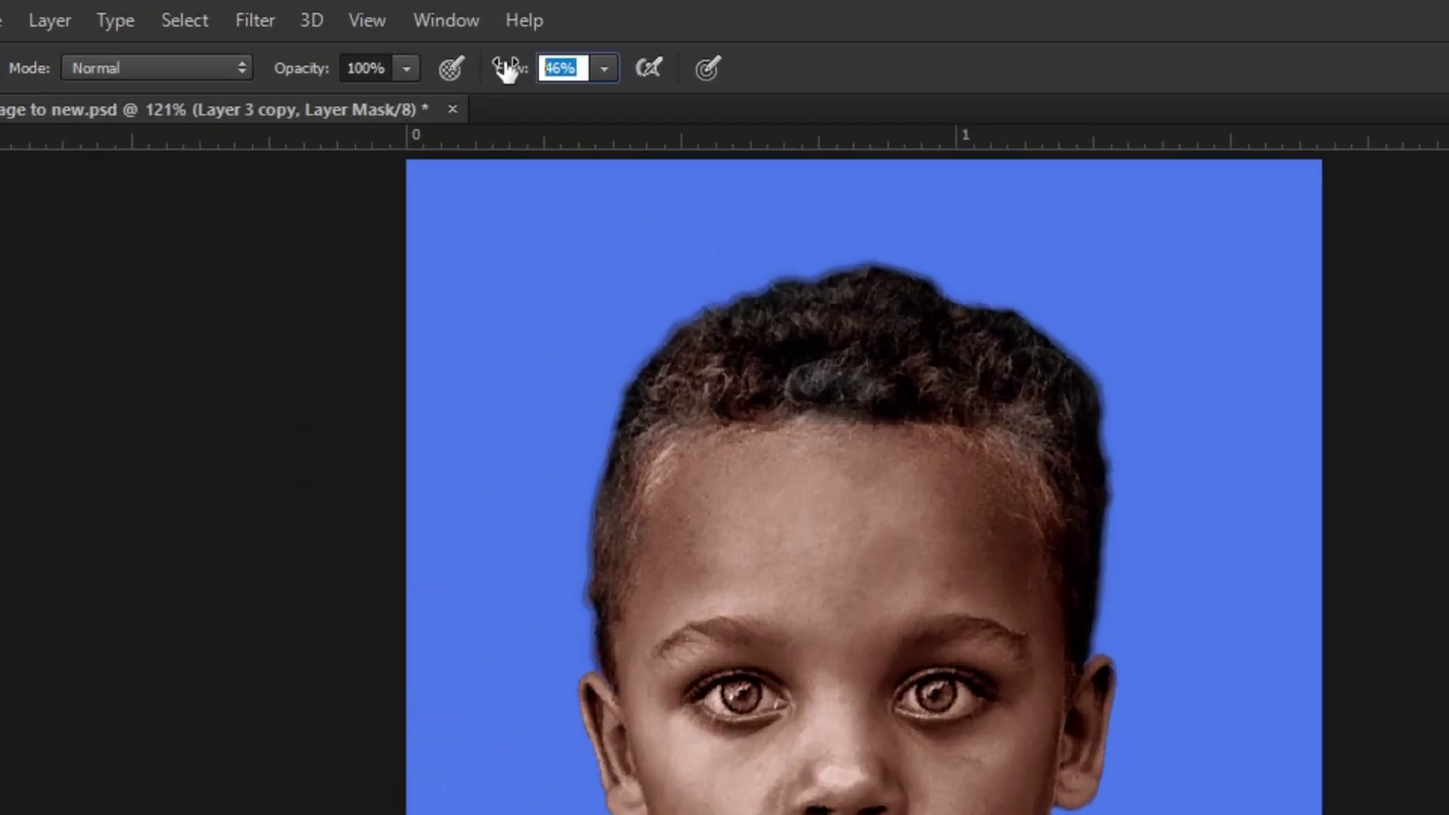
pyautogui.write('5')
pyautogui.press('Return')
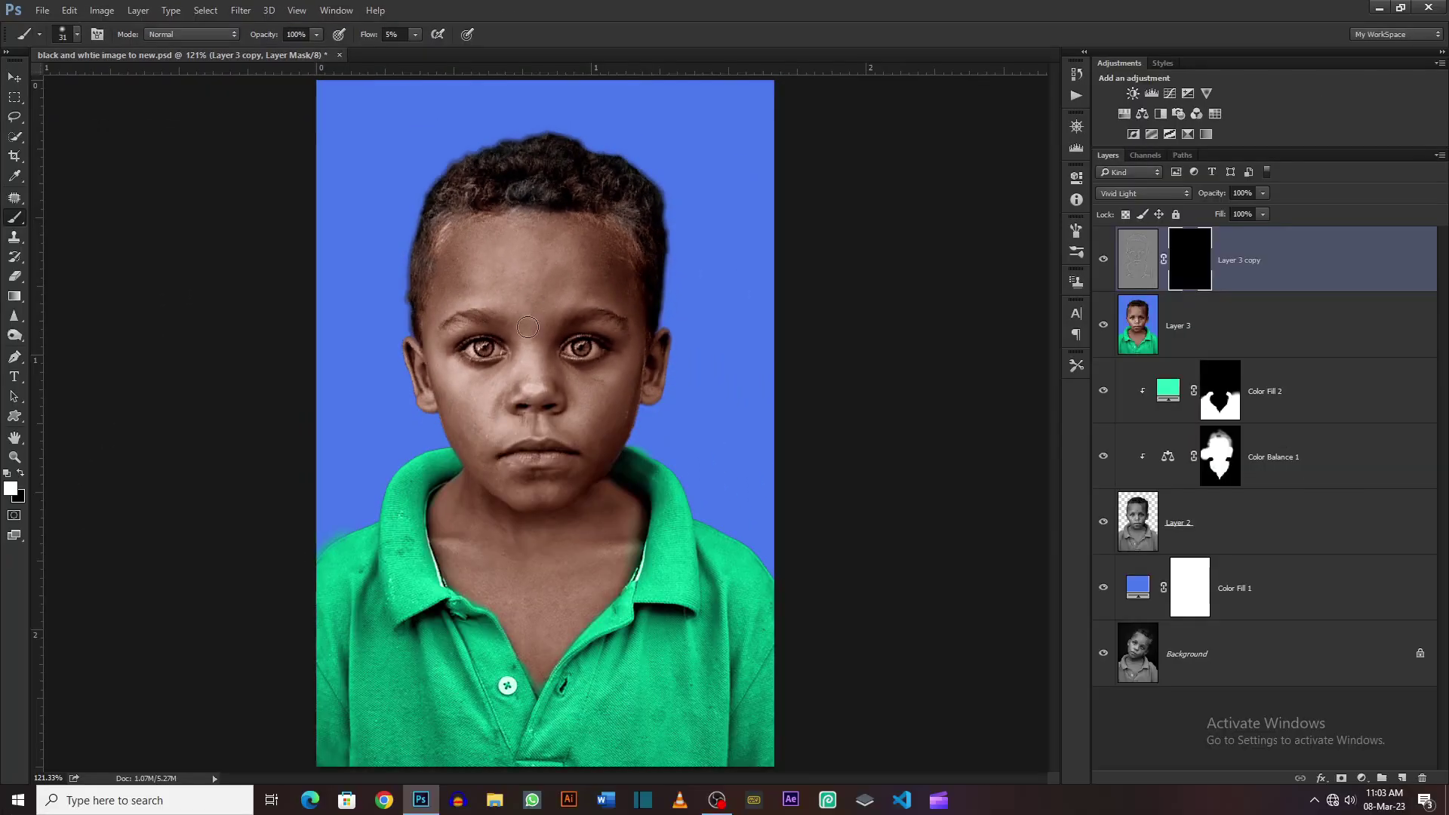
# With a 95 px white brush, paint smoothing over the face and compare on and off
pyautogui.scroll(3, 539, 345)
pyautogui.moveTo(539, 344); pyautogui.dragTo(591, 357)
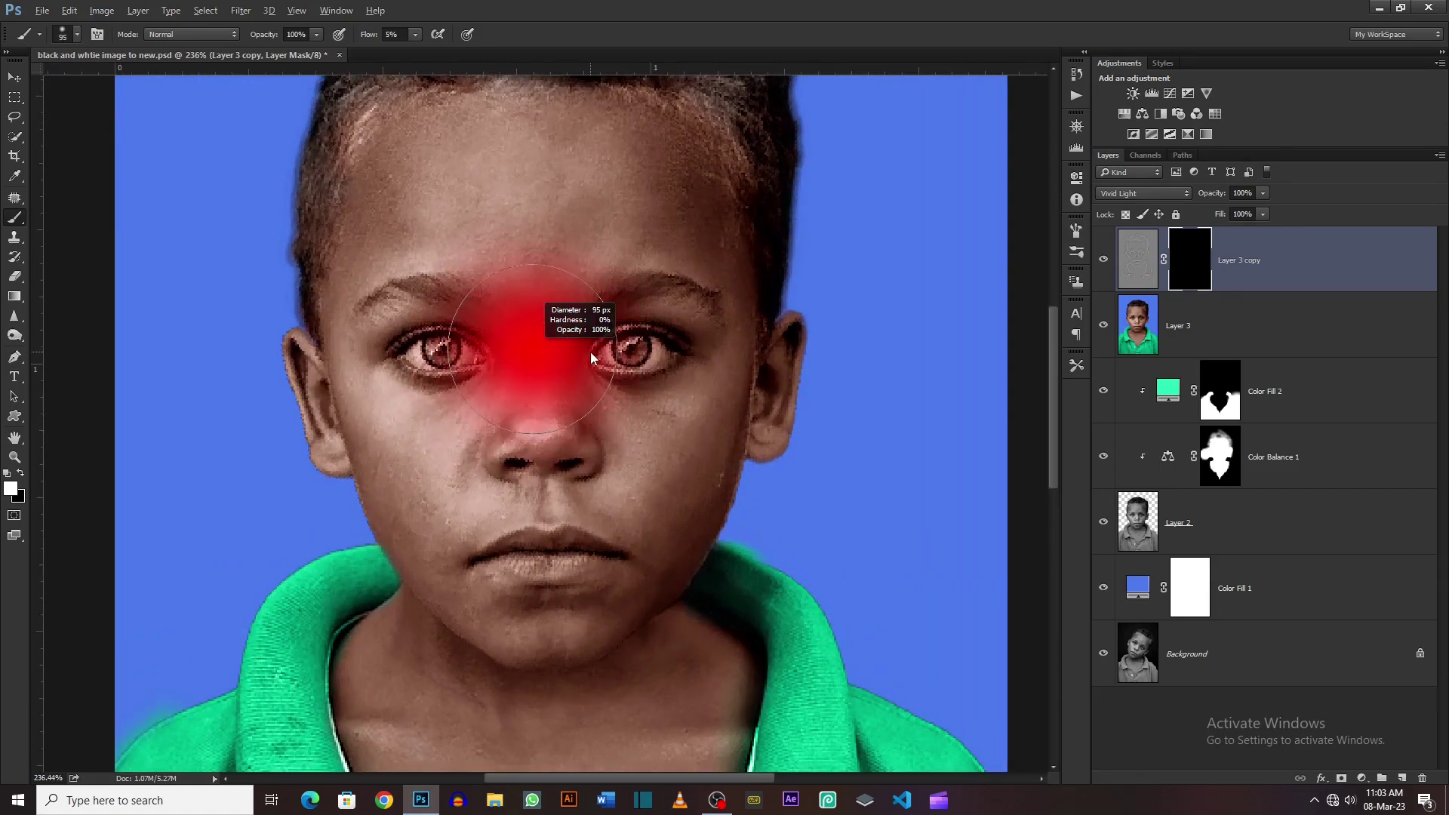
pyautogui.moveTo(483, 223)
pyautogui.mouseDown()
pyautogui.moveTo(420, 291)
pyautogui.moveTo(420, 242)
pyautogui.mouseUp()
pyautogui.scroll(2, 420, 242)
pyautogui.scroll(2, 485, 184)
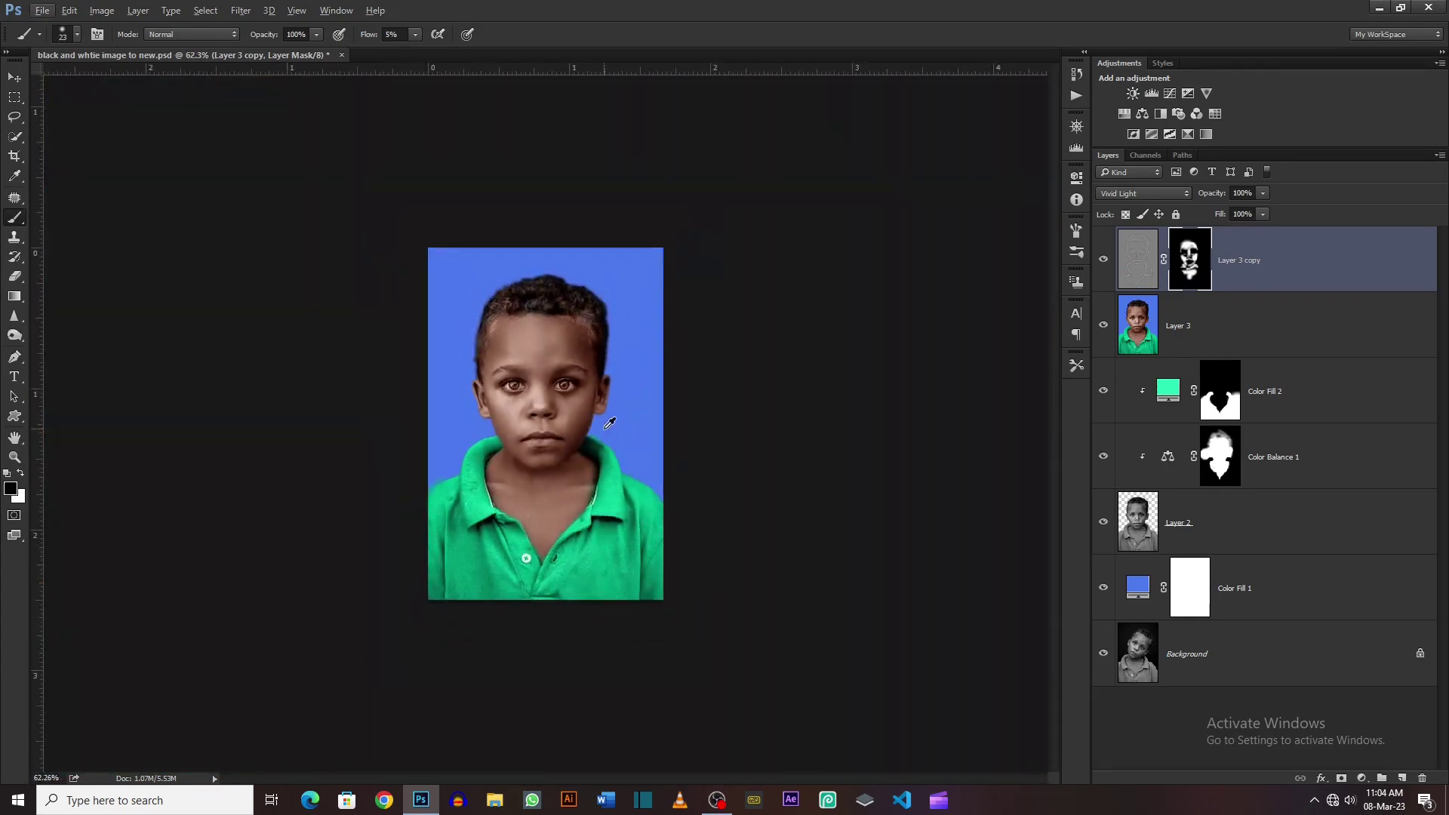
pyautogui.scroll(3, 610, 423)
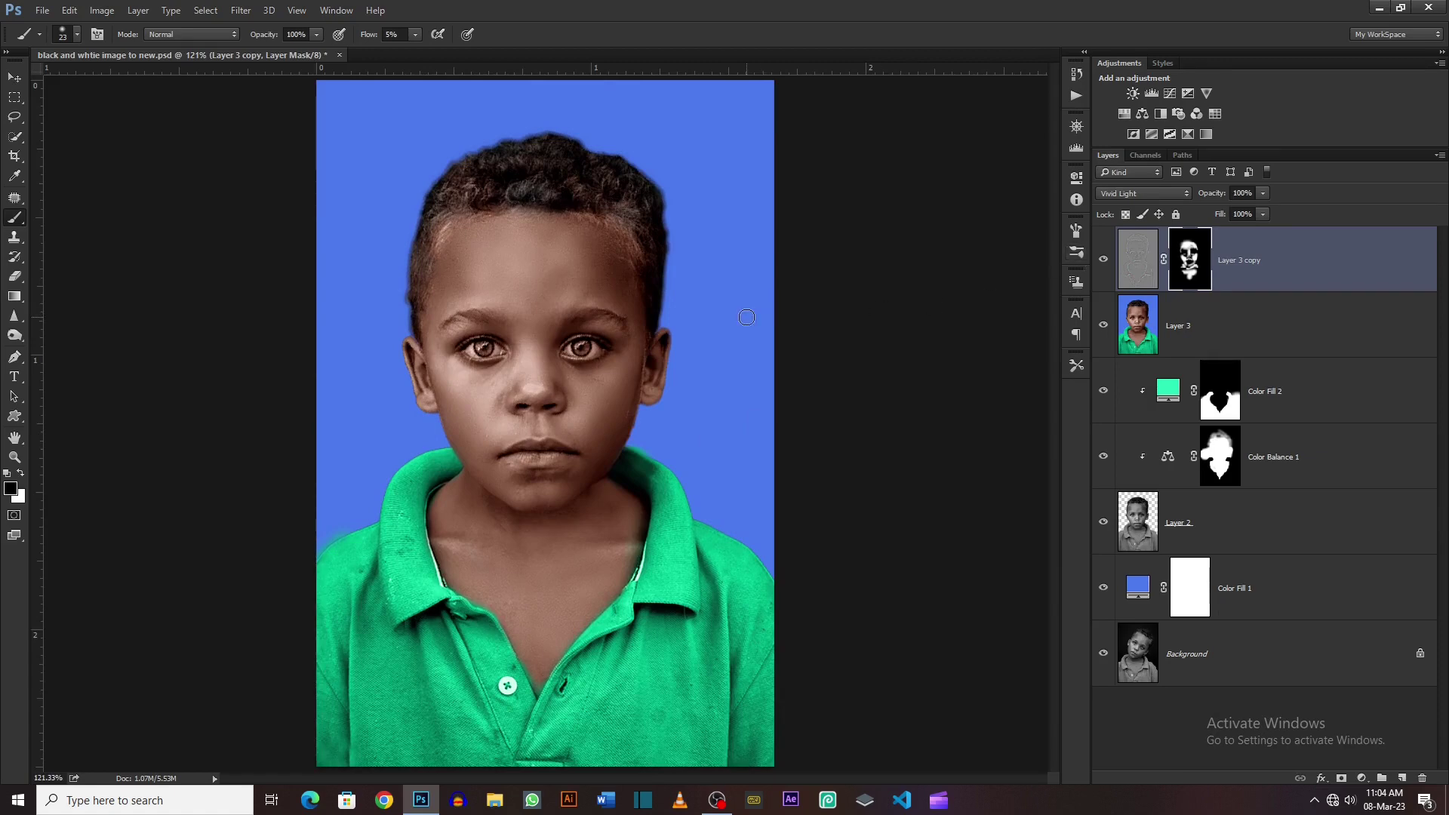
pyautogui.click(1103, 262)
pyautogui.click(1103, 261)
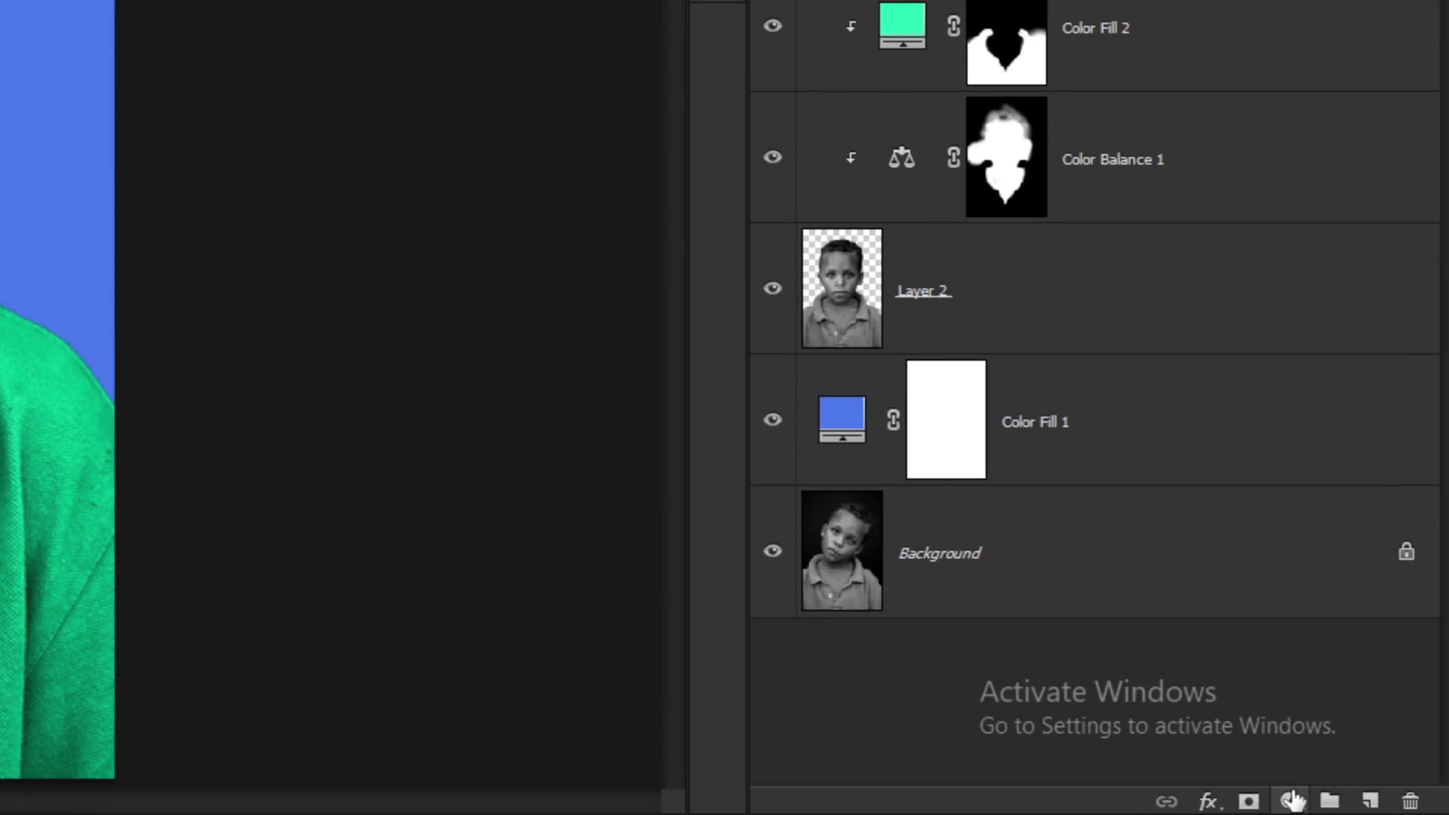
# Add a Curves 1 layer lifting input 116 to output 134, and invert its mask to black
pyautogui.click(1291, 800)
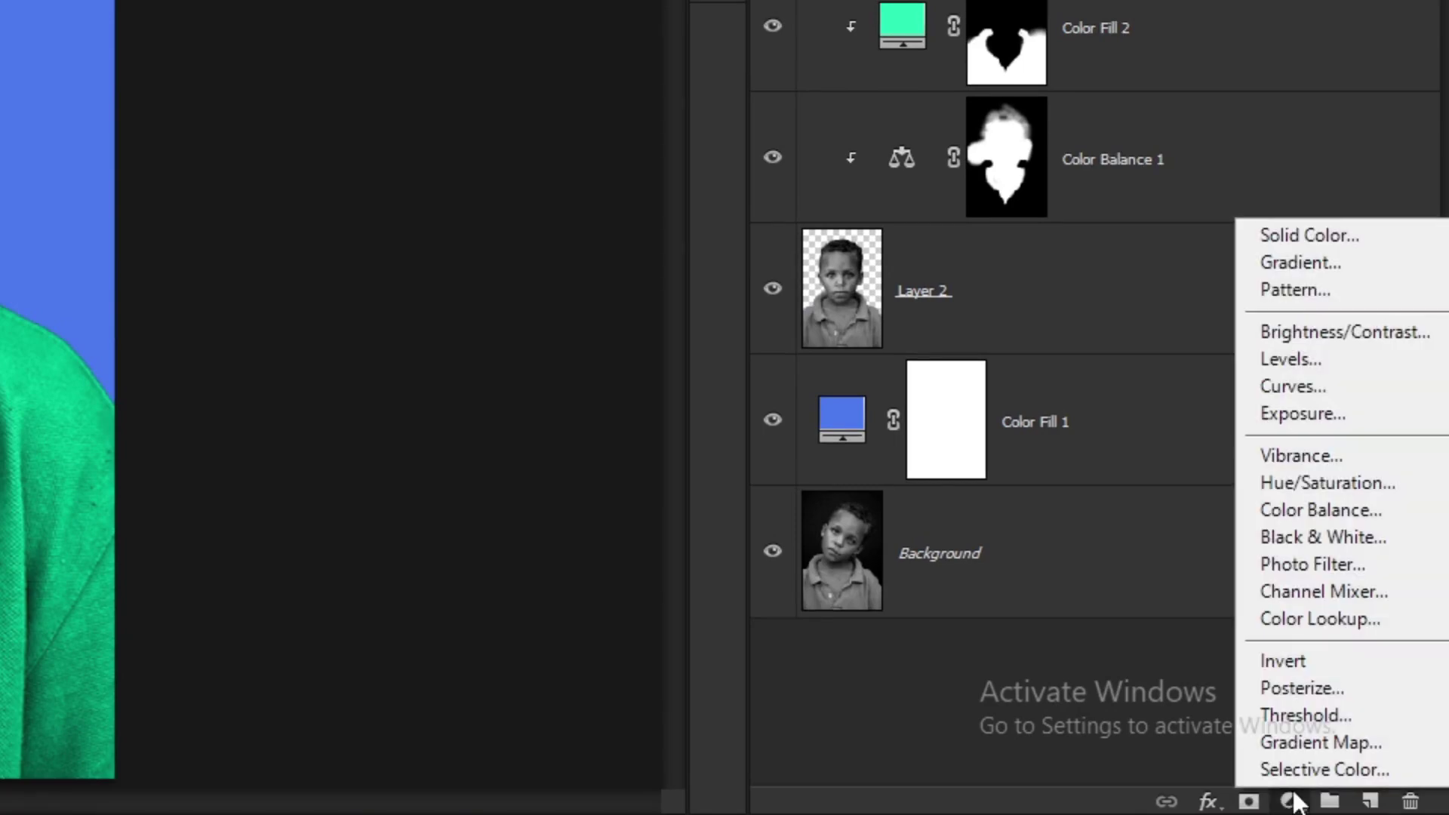
pyautogui.click(1342, 391)
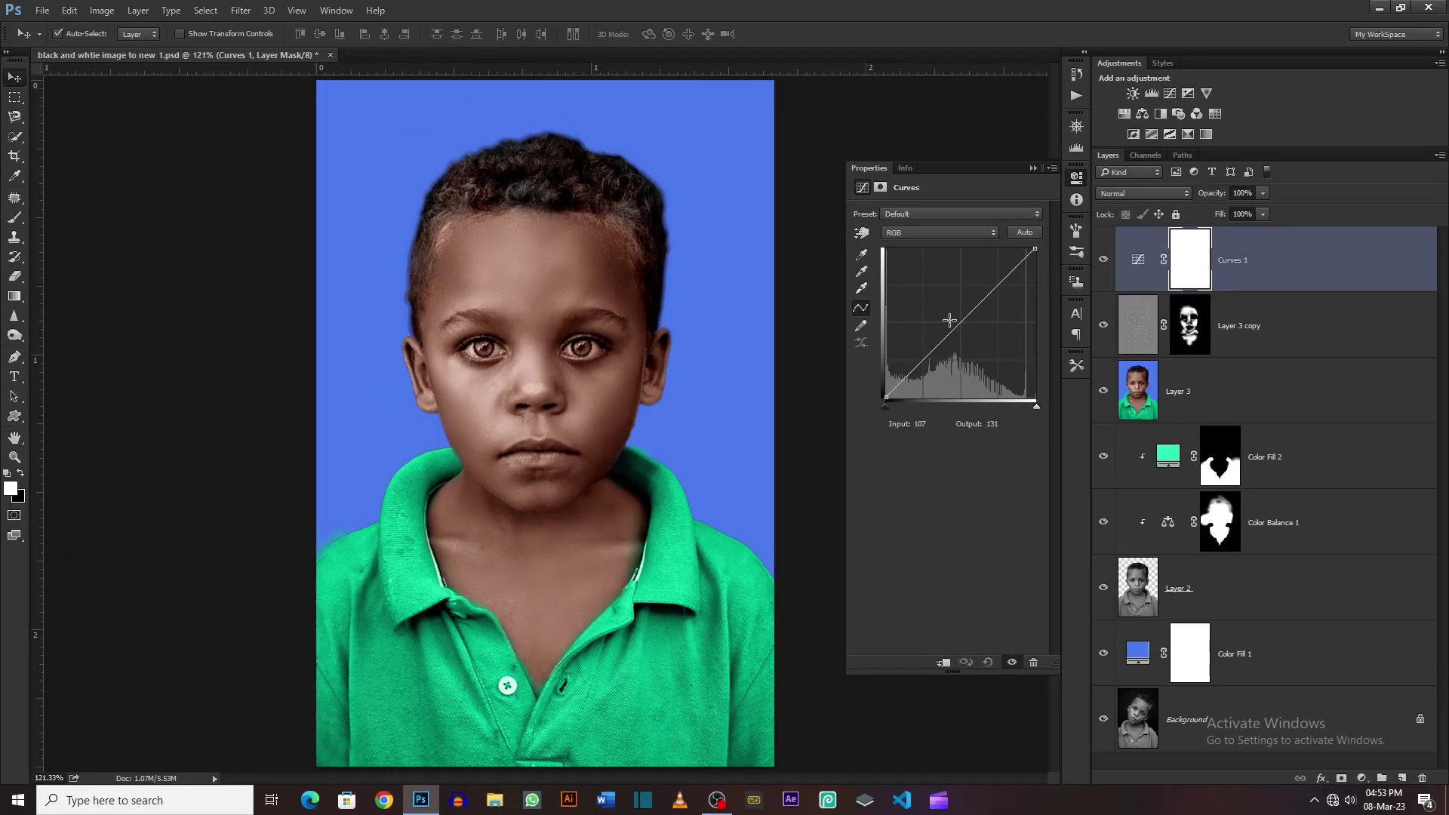
pyautogui.moveTo(962, 321); pyautogui.dragTo(954, 319)
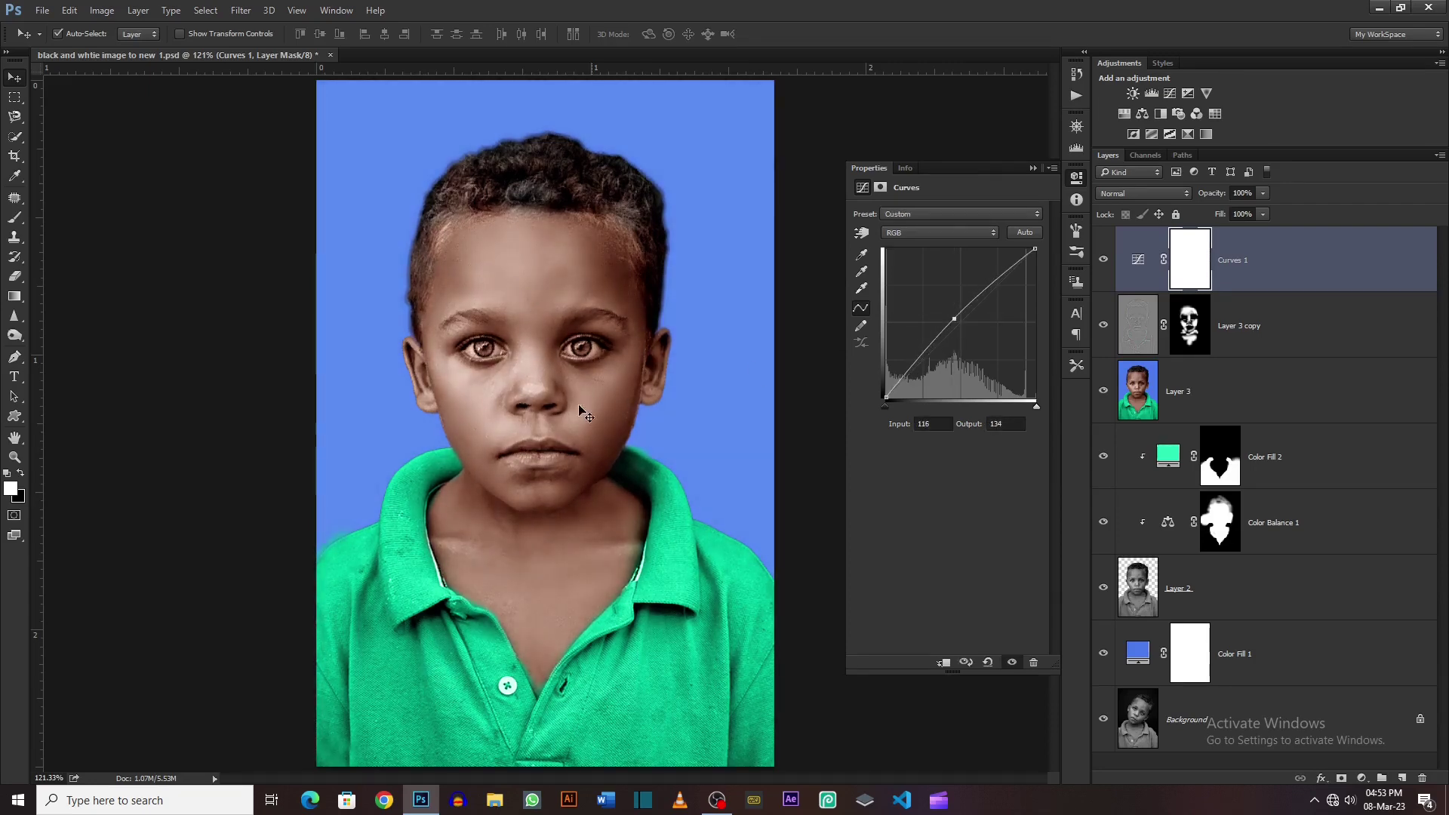
pyautogui.click(1033, 168)
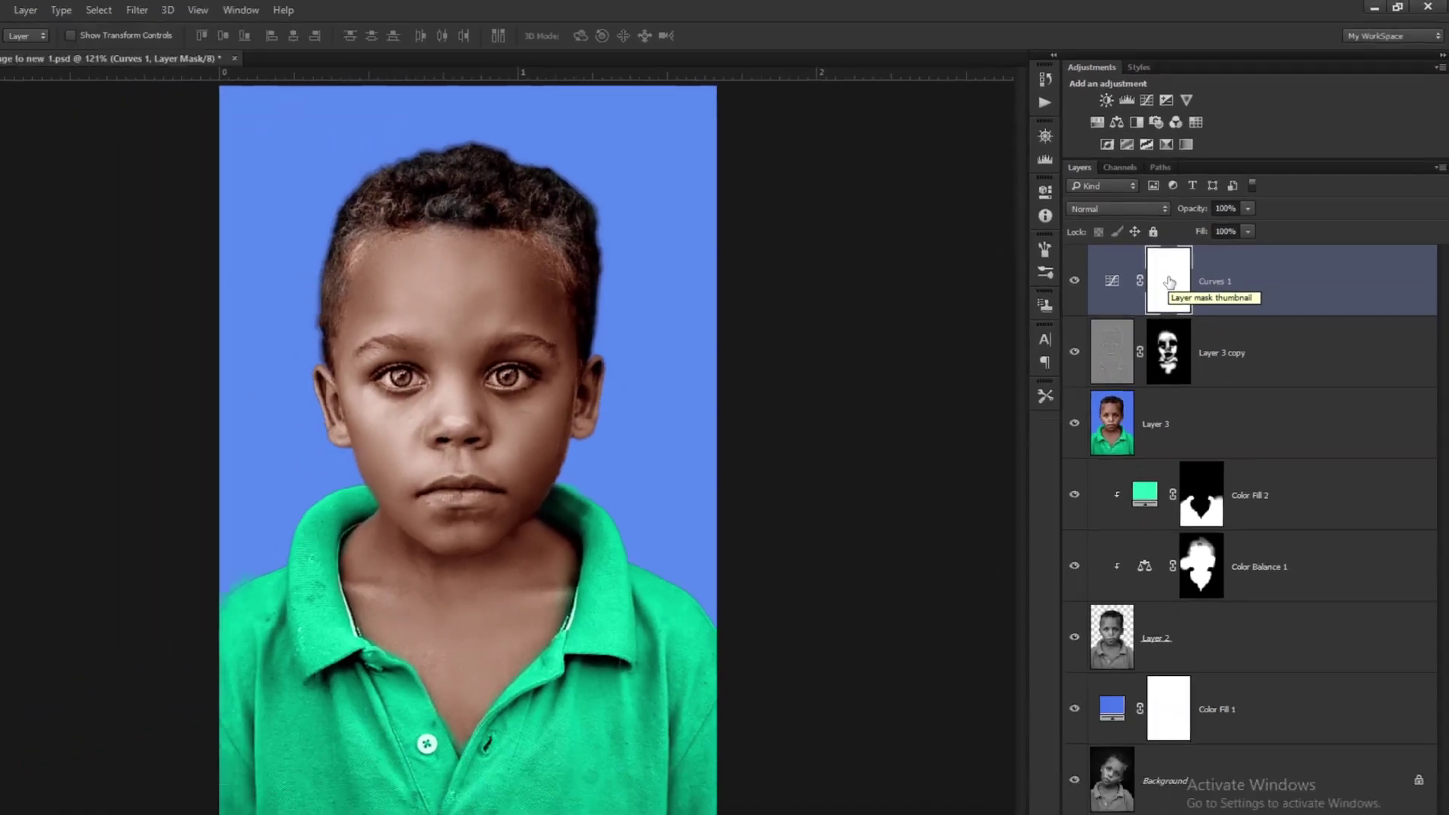
pyautogui.hotkey('ctrl', 'i')
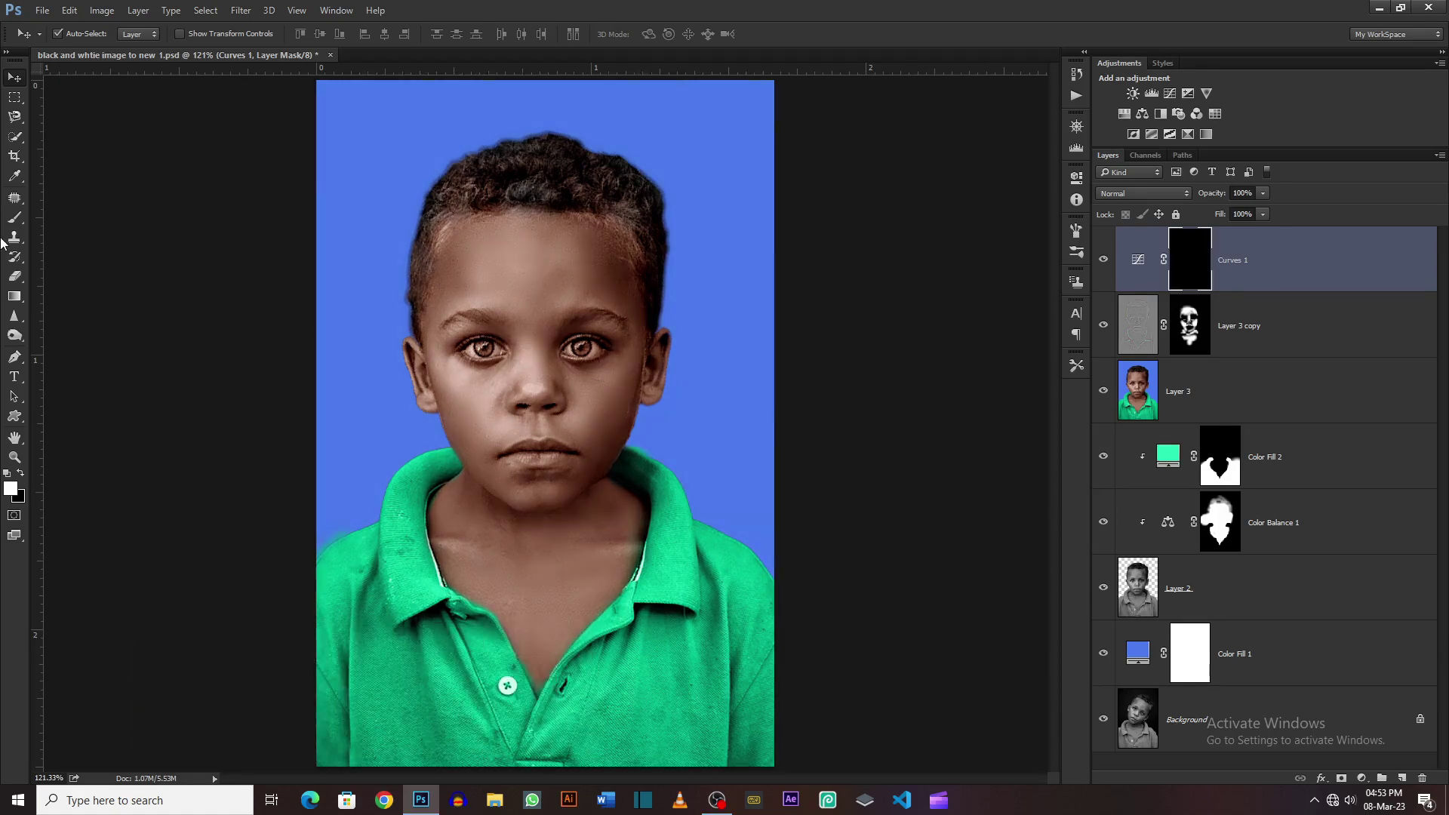
# Paint white with the Brush on the Curves 1 mask over the boy's face and neck
pyautogui.click(27, 388)
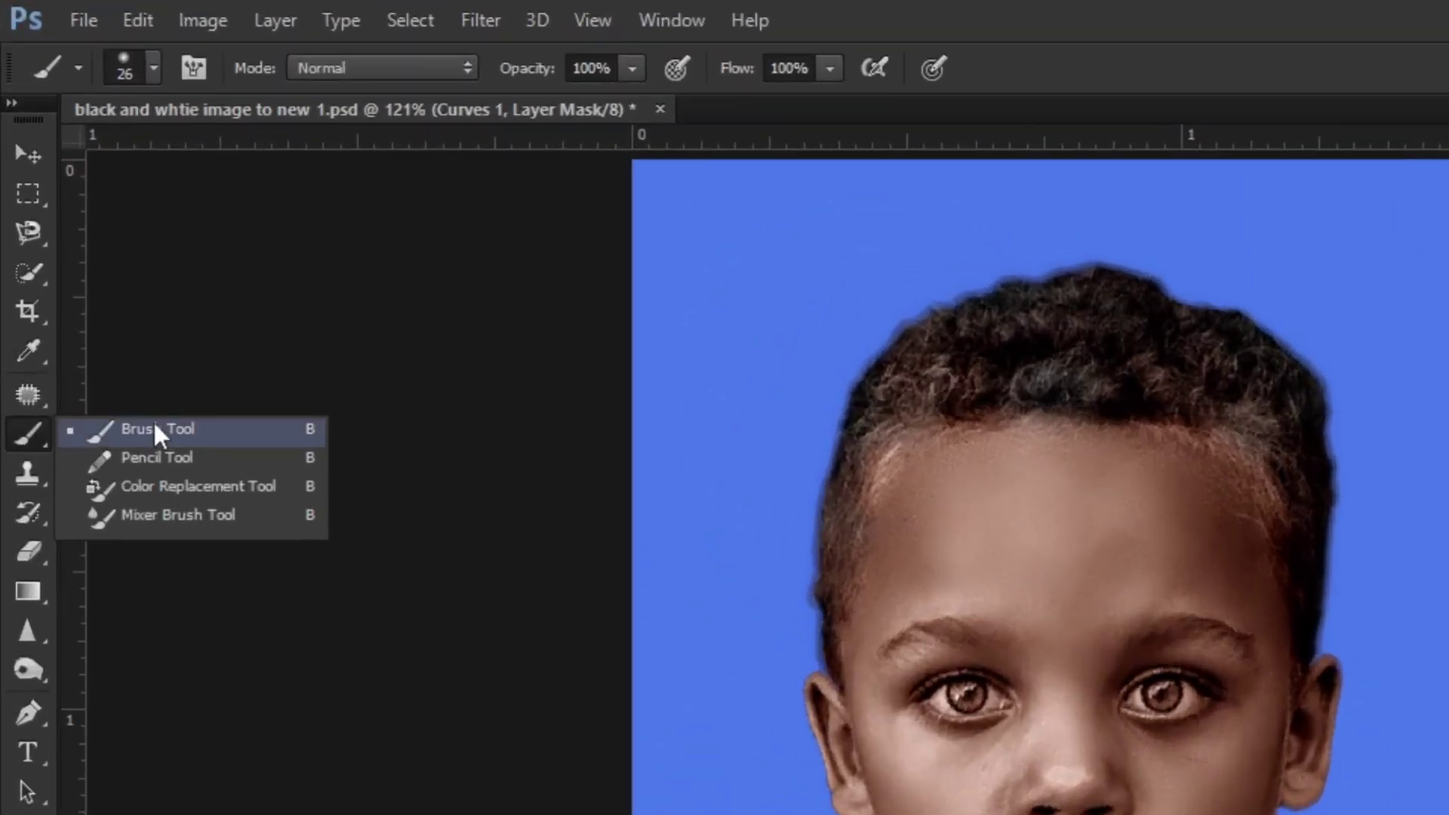
pyautogui.click(154, 424)
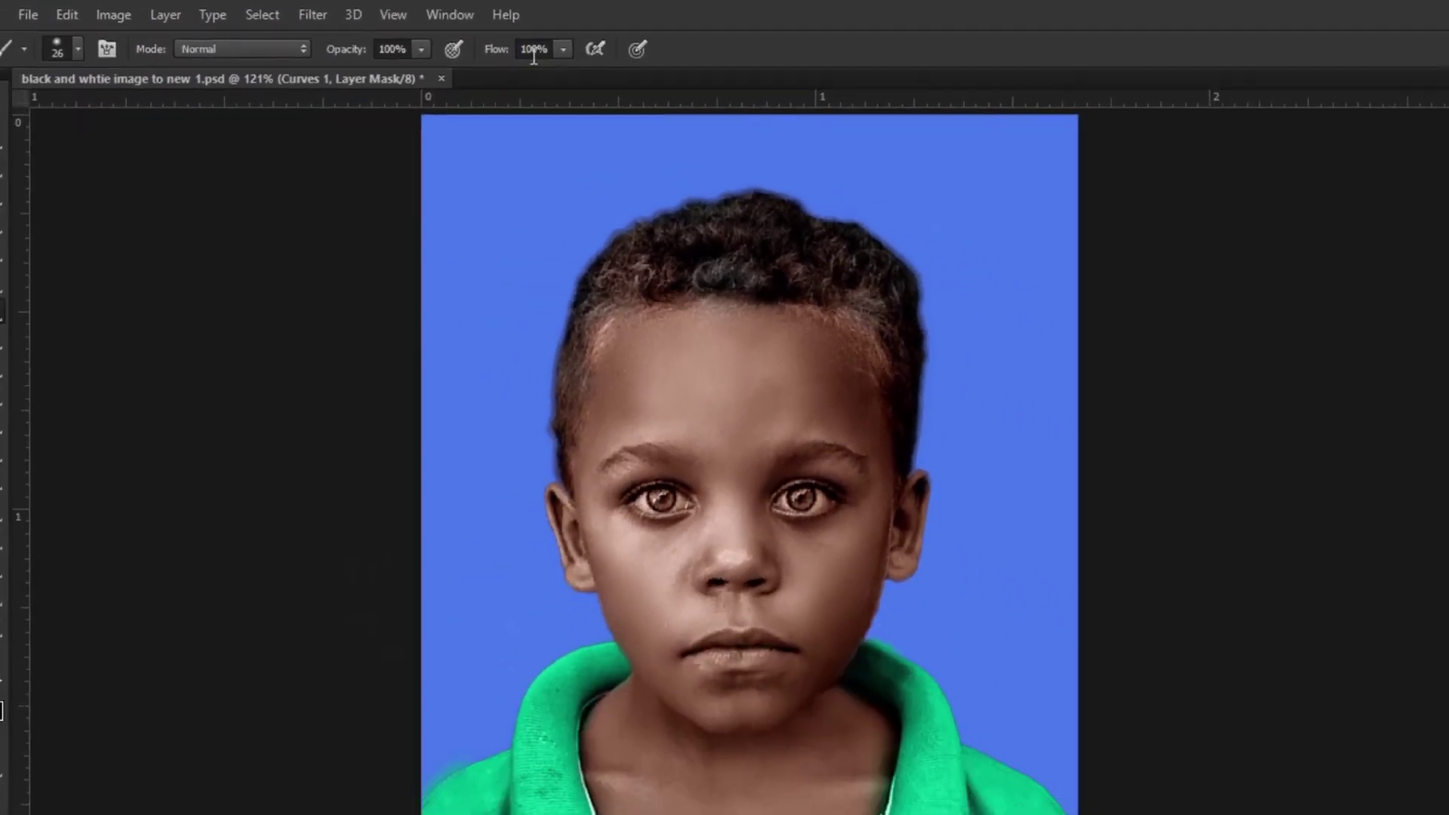
pyautogui.scroll(3, 619, 356)
pyautogui.keyDown('alt'); pyautogui.rightClick(619, 356); pyautogui.keyUp('alt')
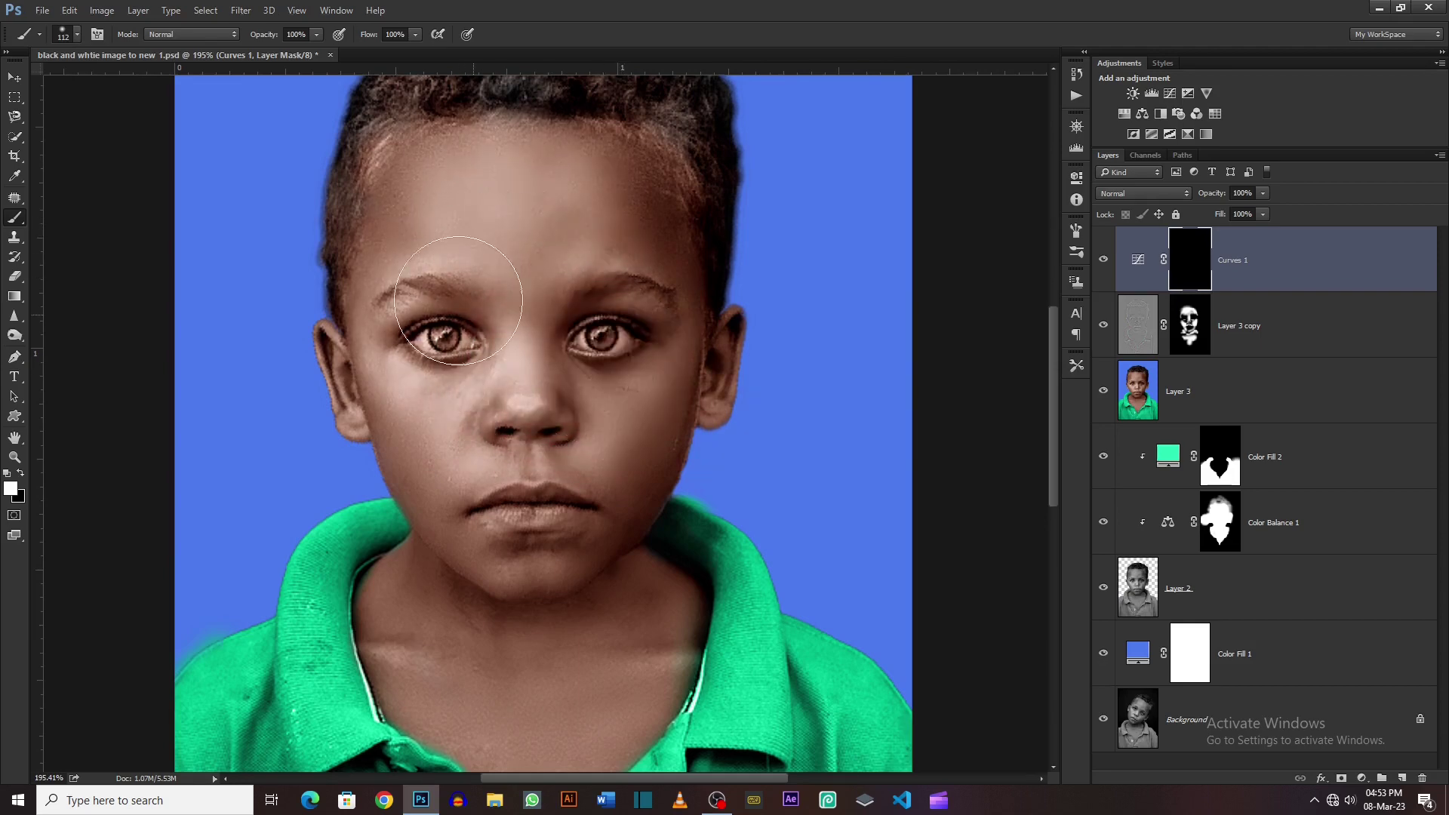
pyautogui.moveTo(458, 301)
pyautogui.mouseDown()
pyautogui.moveTo(589, 301)
pyautogui.moveTo(588, 249)
pyautogui.moveTo(468, 483)
pyautogui.mouseUp()
pyautogui.moveTo(514, 373); pyautogui.dragTo(533, 130)
pyautogui.press('[')
pyautogui.press('[')
pyautogui.press('[')
pyautogui.moveTo(664, 332); pyautogui.dragTo(514, 544)
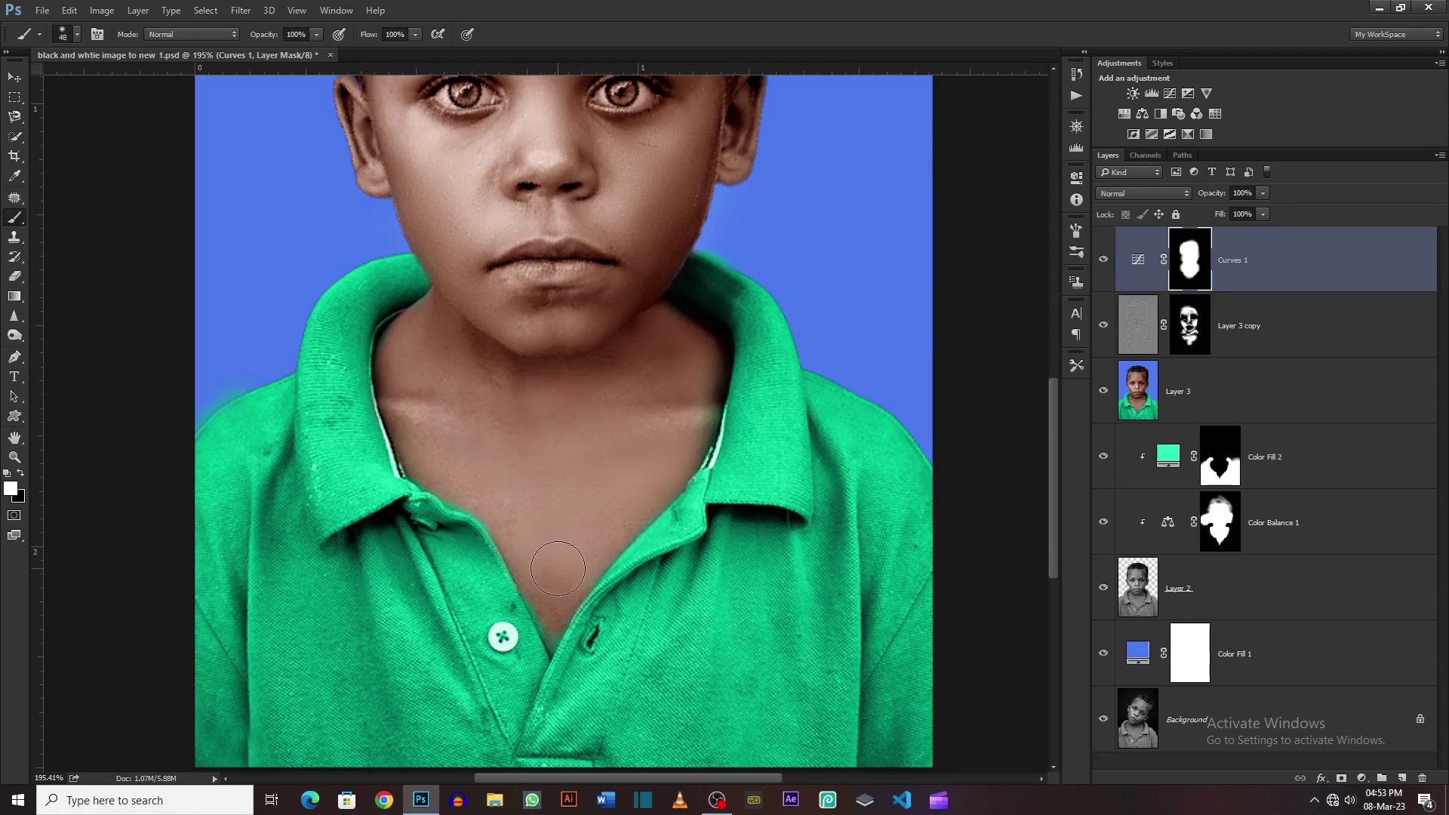
pyautogui.moveTo(598, 366); pyautogui.dragTo(528, 660)
# Fit the image on screen and toggle layer visibility to compare with the original photo
pyautogui.press('x')
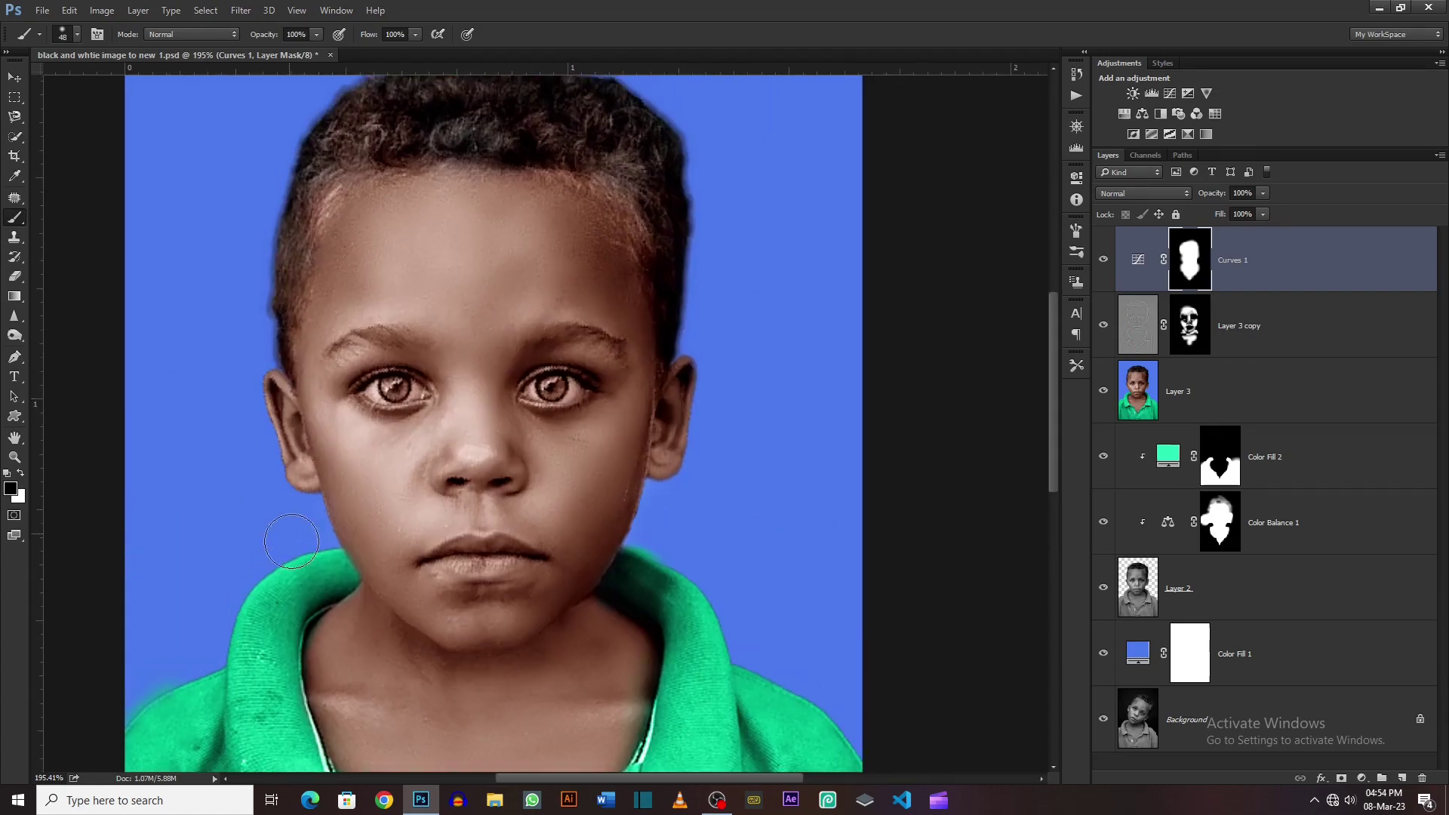
pyautogui.click(1103, 265)
pyautogui.hotkey('ctrl', '0')
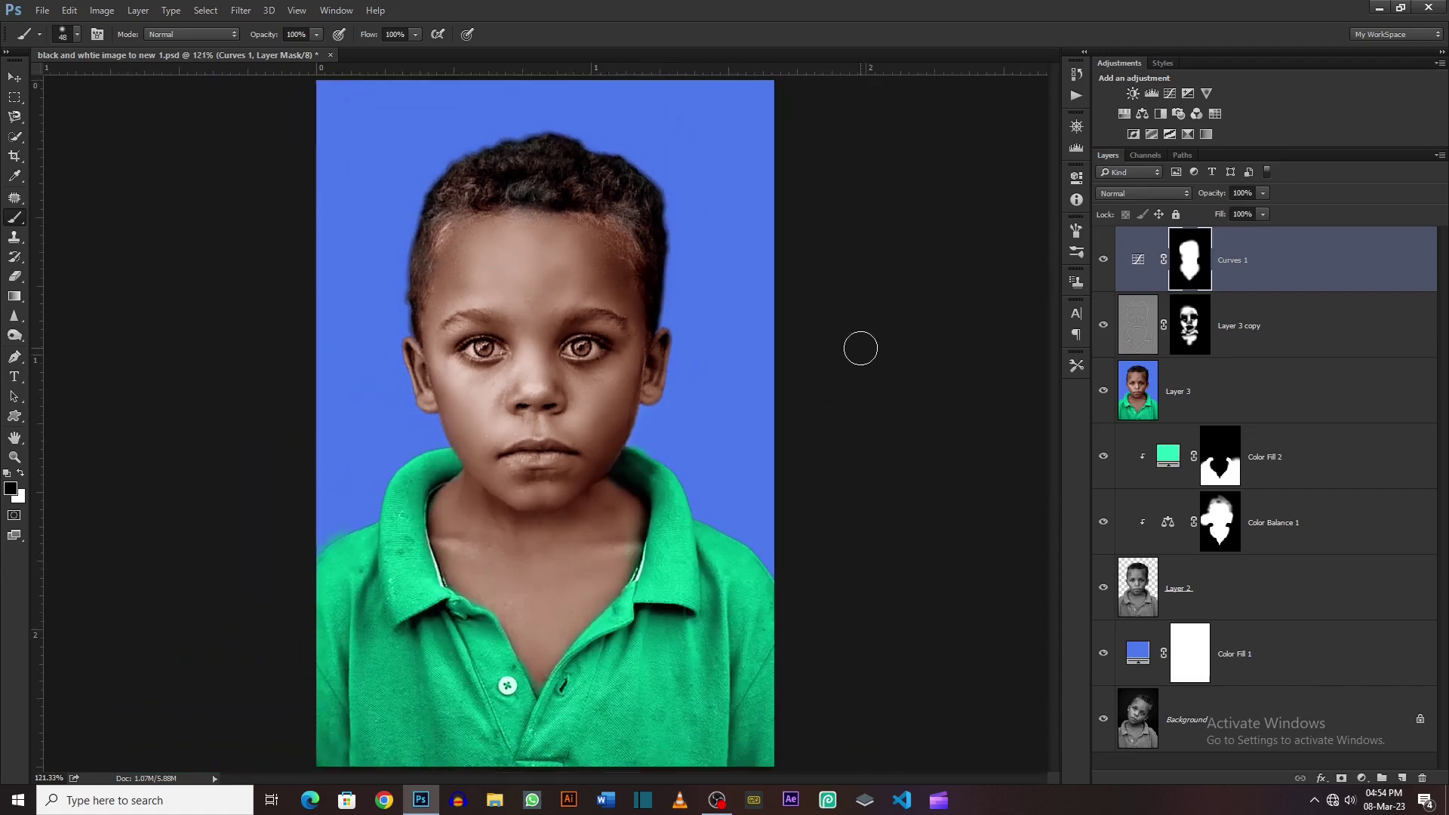
pyautogui.keyDown('alt'); pyautogui.click(1104, 719); pyautogui.keyUp('alt')
pyautogui.keyDown('alt'); pyautogui.click(1104, 719); pyautogui.keyUp('alt')
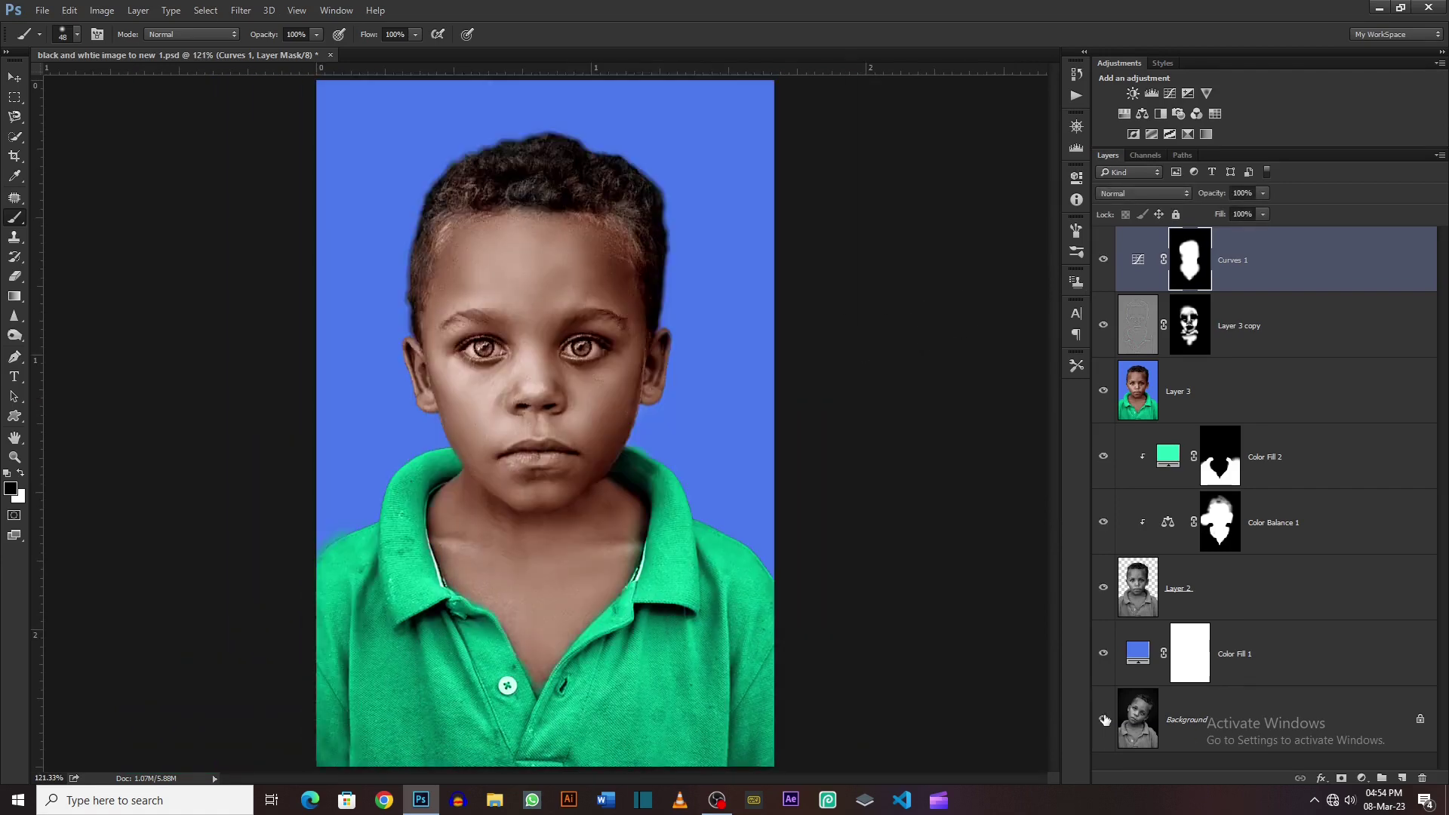